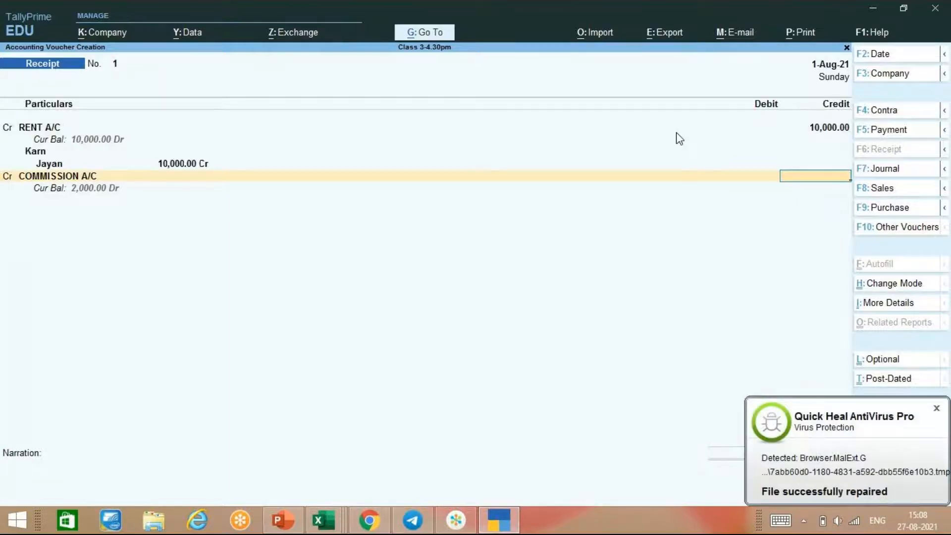
Return to the voucher's first credit entry and start a new ledger named "Rent Rev A/c" to replace RENT A/C.
key(BackSpace)
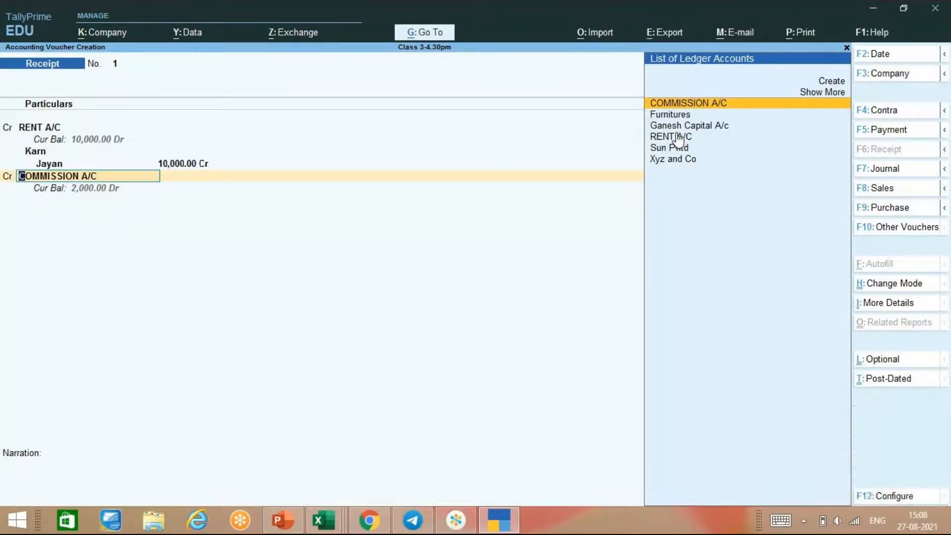
key(BackSpace)
key(BackSpace)
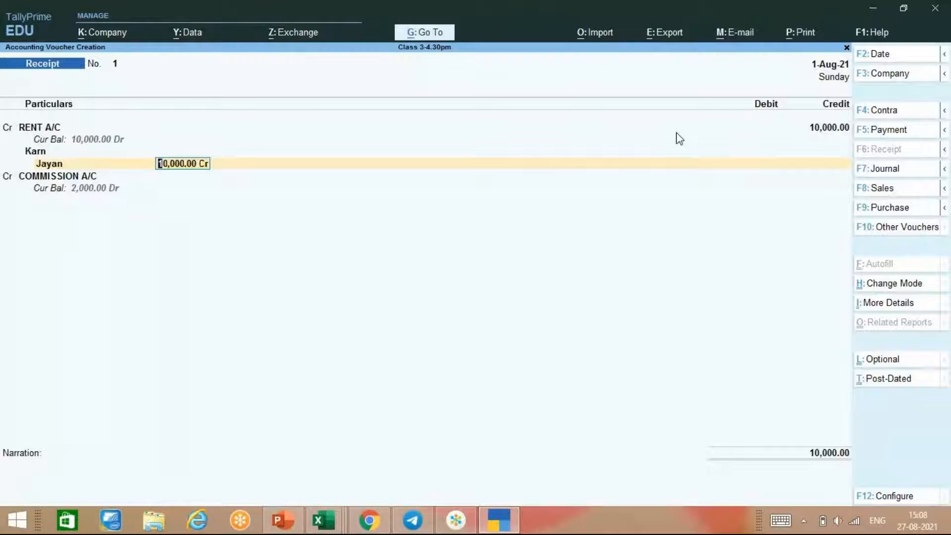
key(BackSpace)
key(BackSpace)
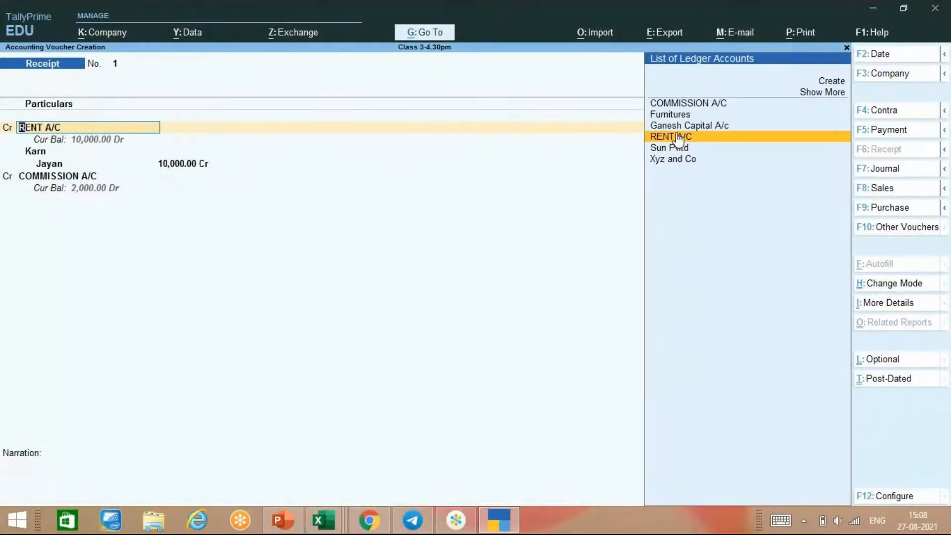
key(alt+c)
text(Rent Rev)
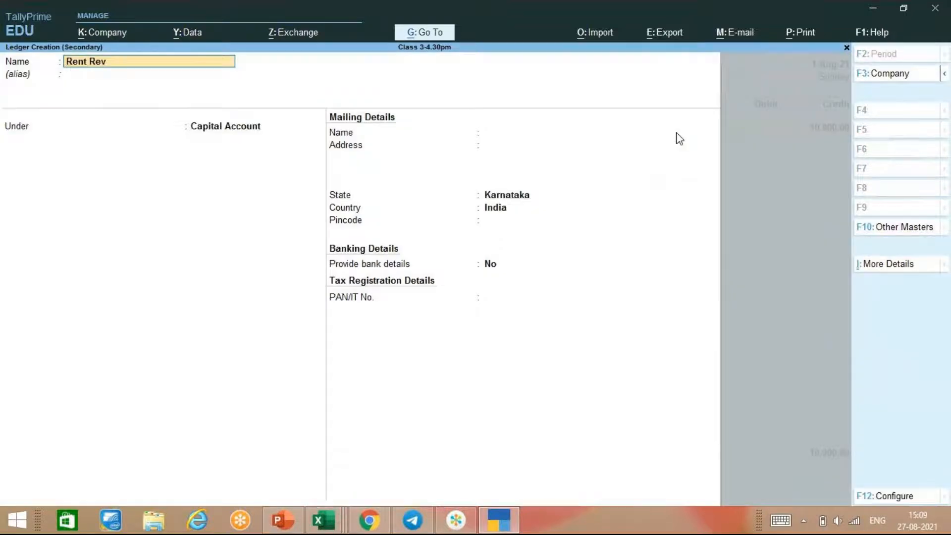
text( A/c)
key(Return)
key(Return)
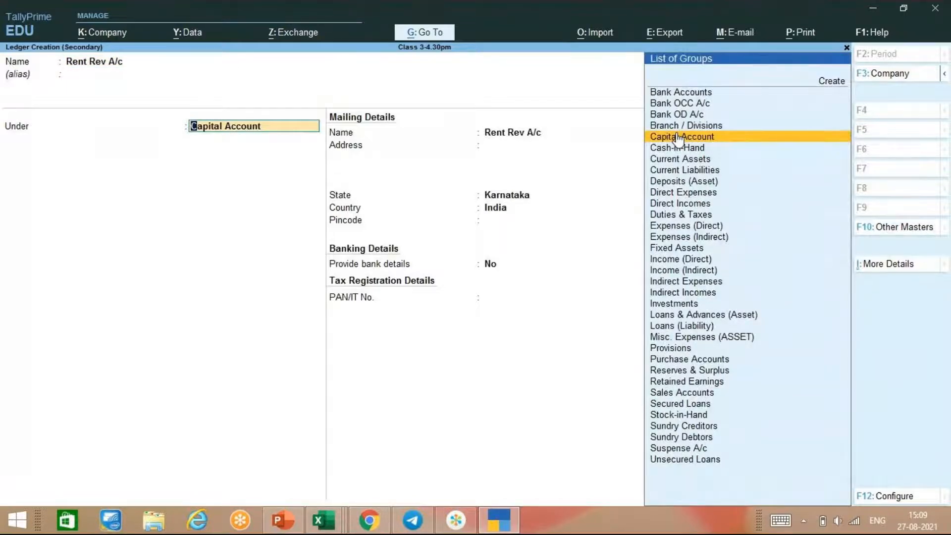
Place the new ledger under Indirect Incomes with ledger type Not Applicable and no bank details, and save it.
text(In)
key(Down)
key(Down)
key(Down)
key(Down)
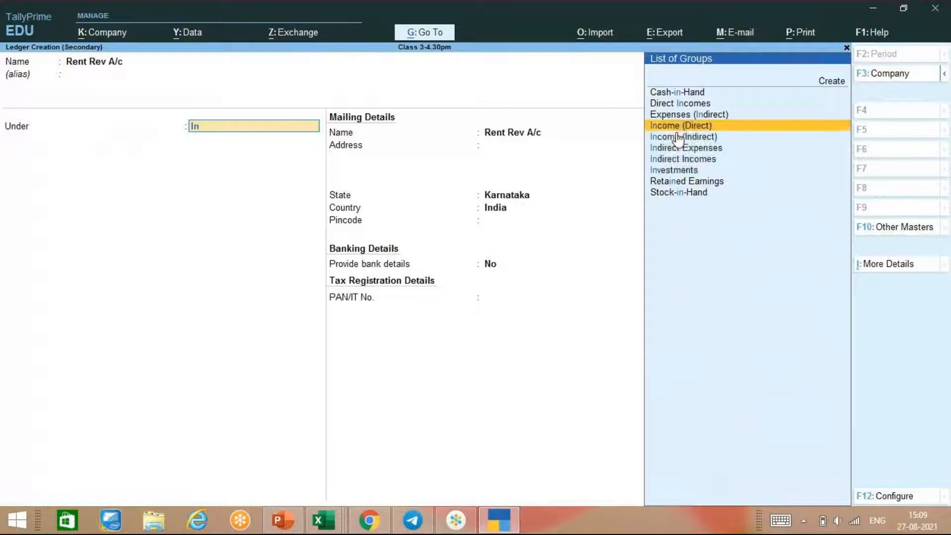
key(Return)
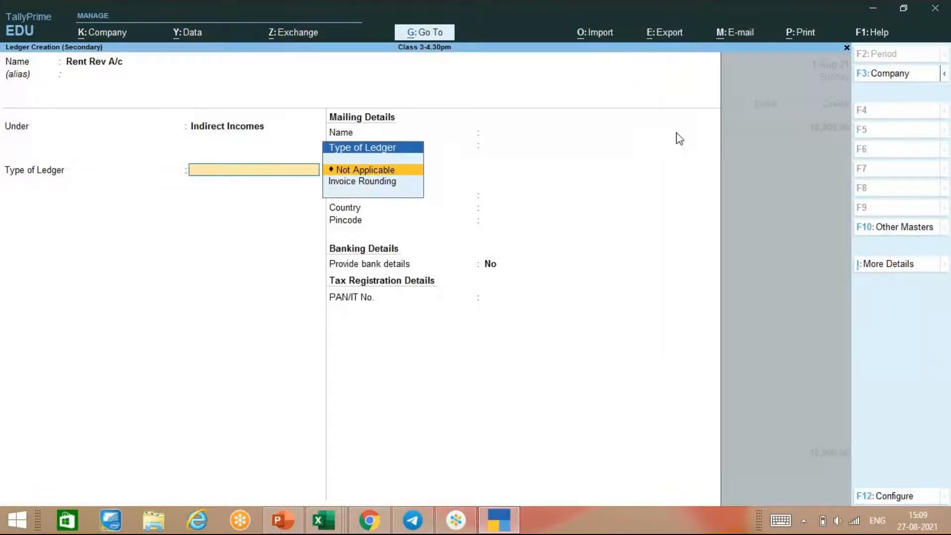
key(Return)
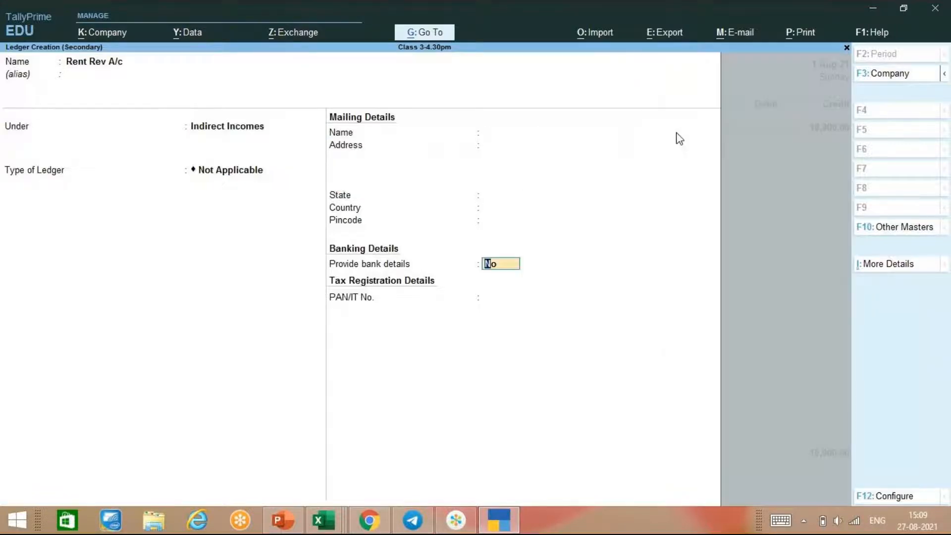
key(Return)
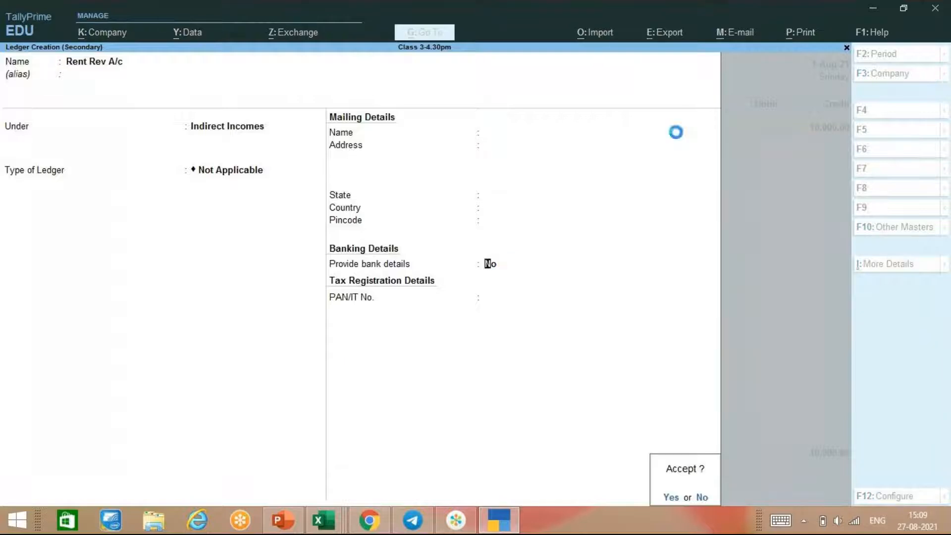
key(Return)
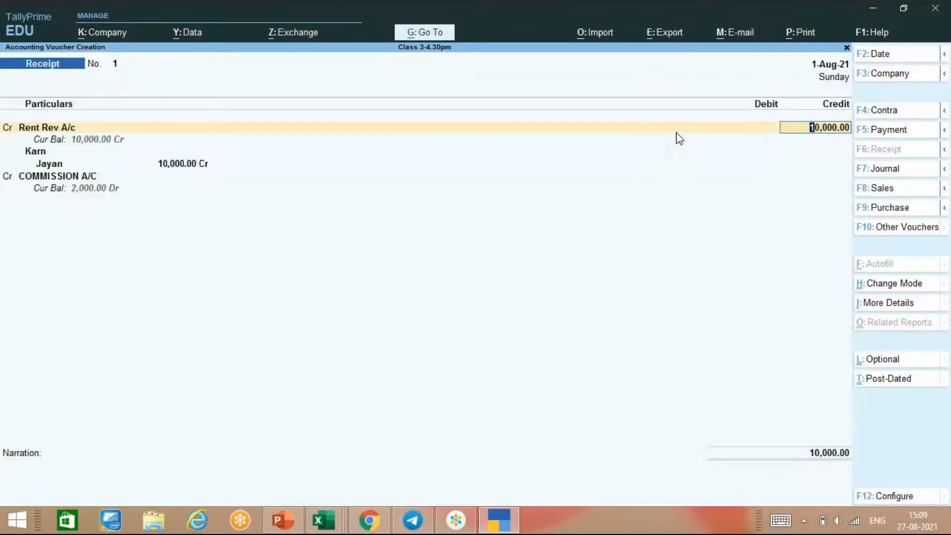
Accept the 10,000 credit for Rent Rev A/c with its allocation to the Jayan cost centre.
key(Return)
key(Return)
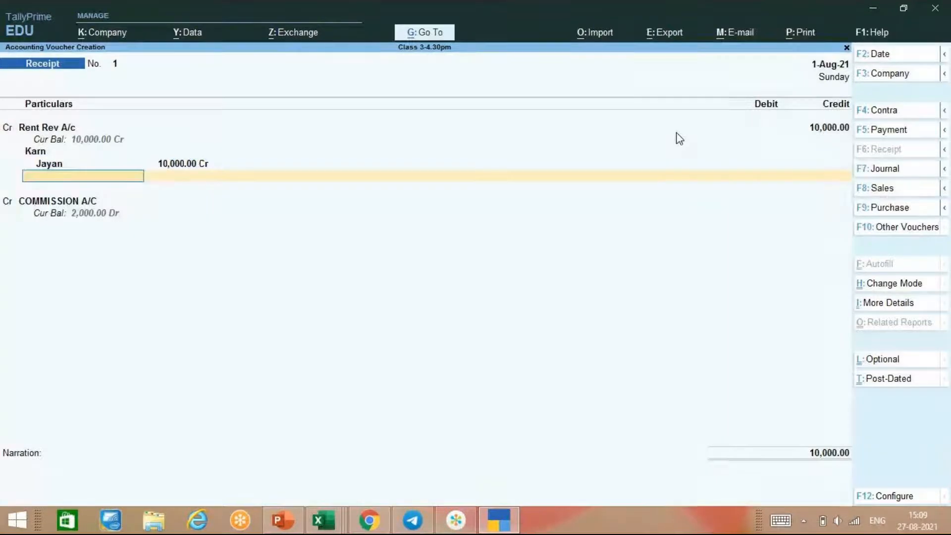
key(Return)
Create a ledger "Commission Rev A/c" under Indirect Incomes and use it instead of COMMISSION A/C on the second credit line.
key(alt)
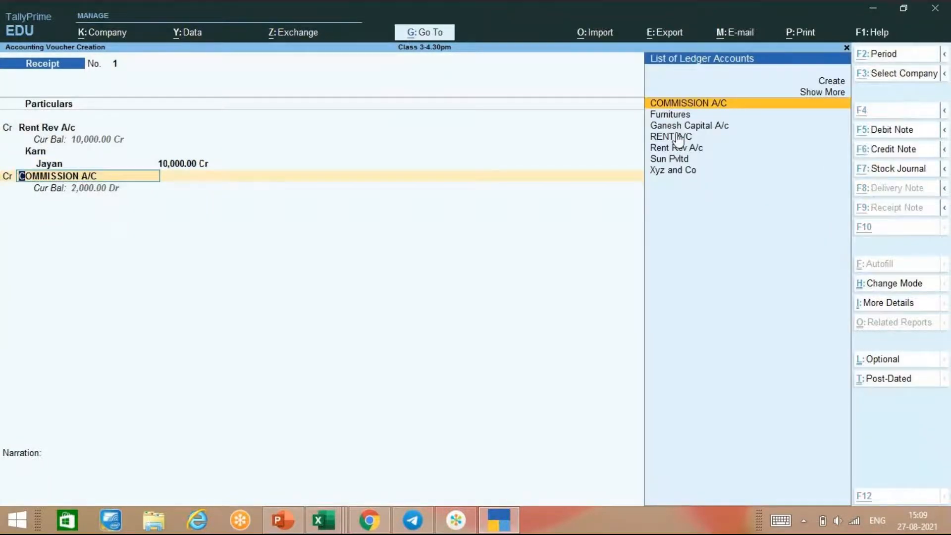
key(alt+c)
text(Co)
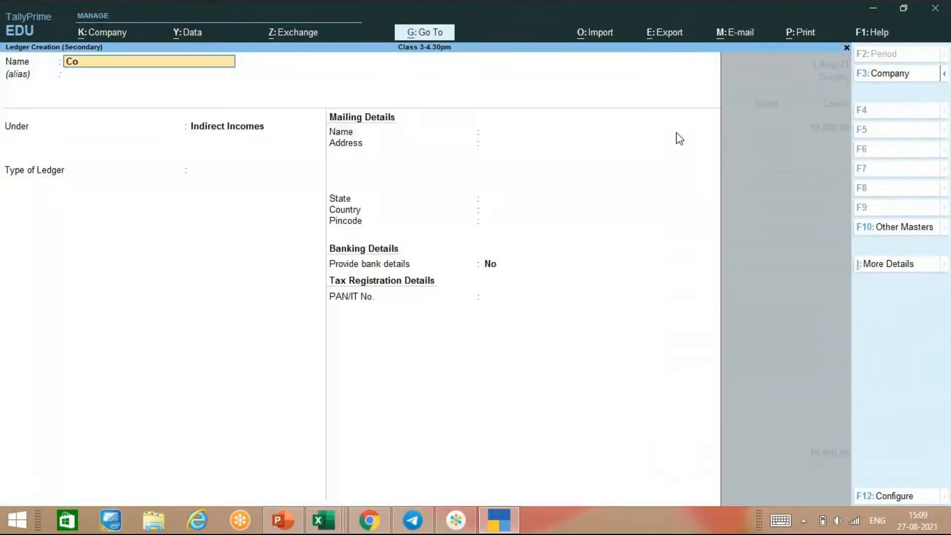
text(mmission Rev A/c)
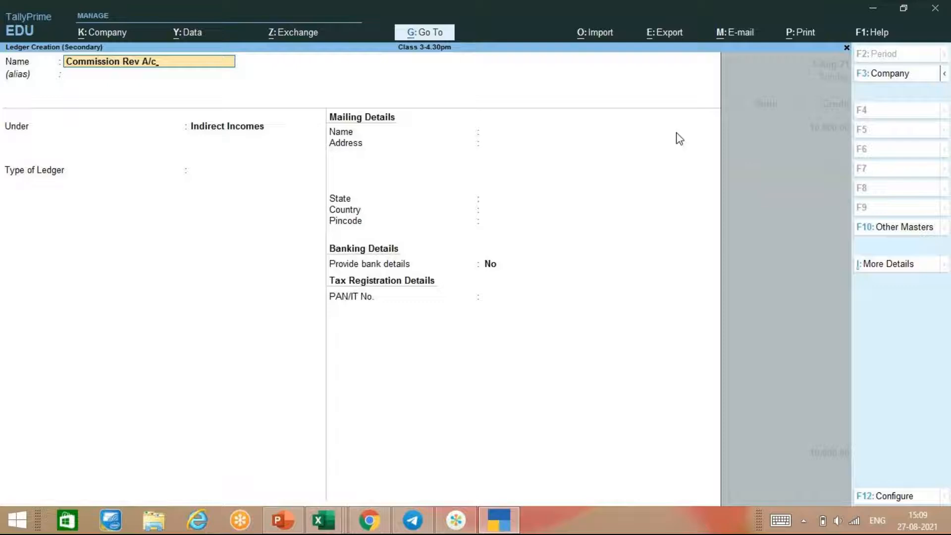
key(Return)
key(Return)
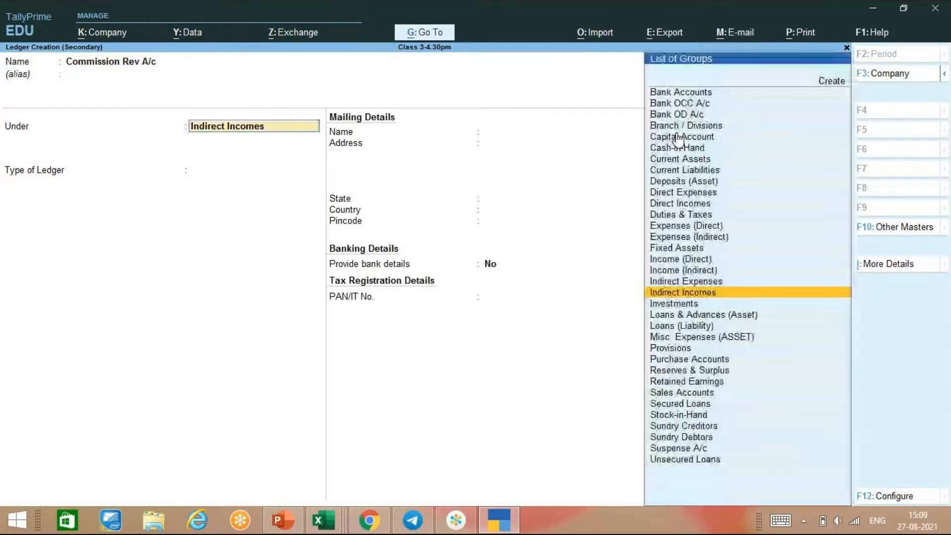
key(ctrl)
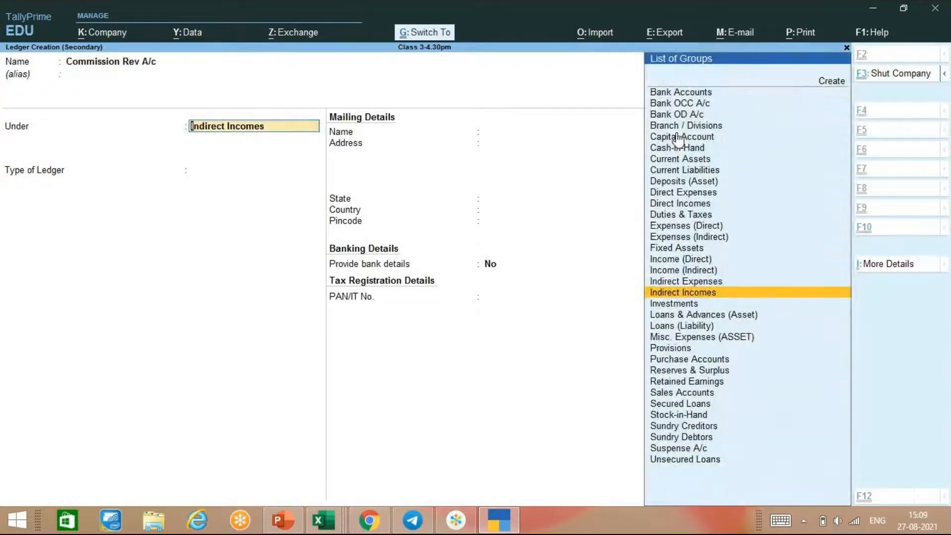
key(ctrl+a)
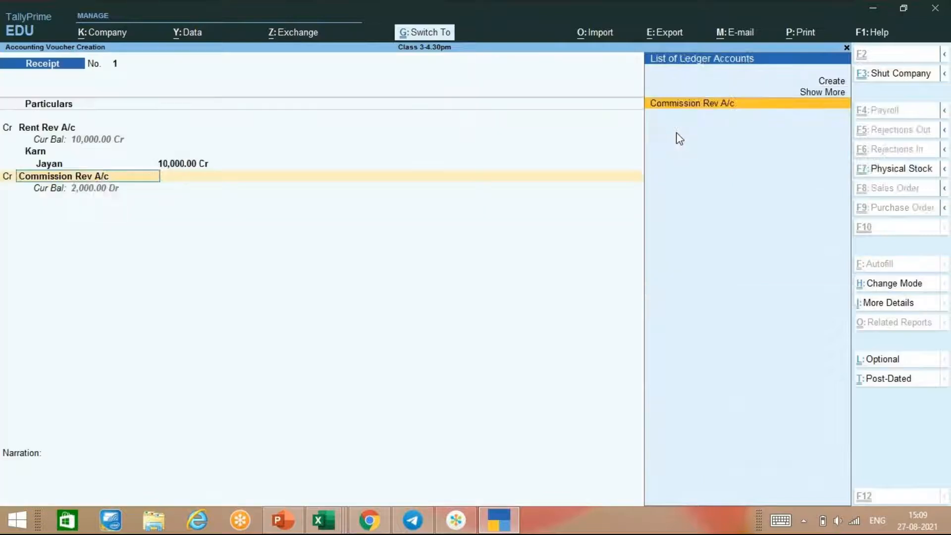
key(Return)
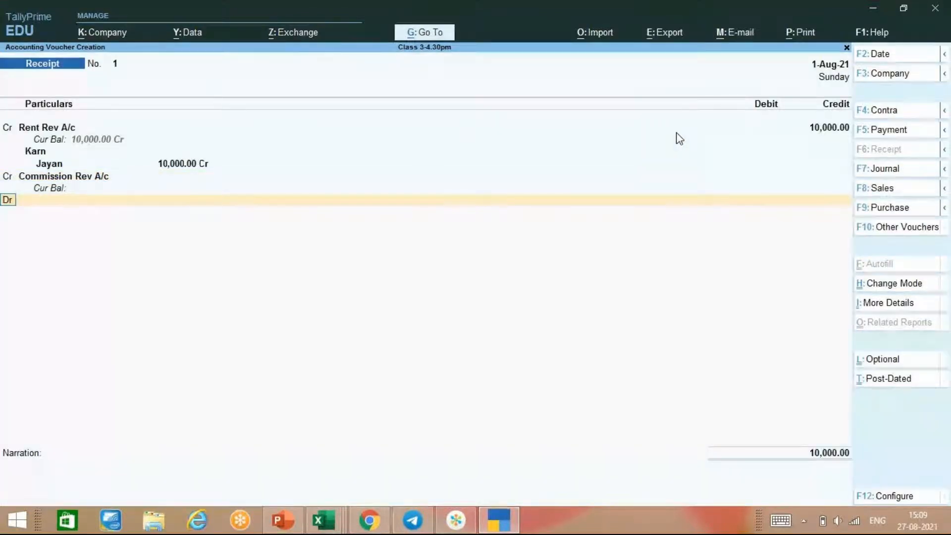
Credit Commission Rev A/c with 10,000 and allocate the full amount to the Bangal cost centre in category Karn.
key(BackSpace)
text(10000)
key(Return)
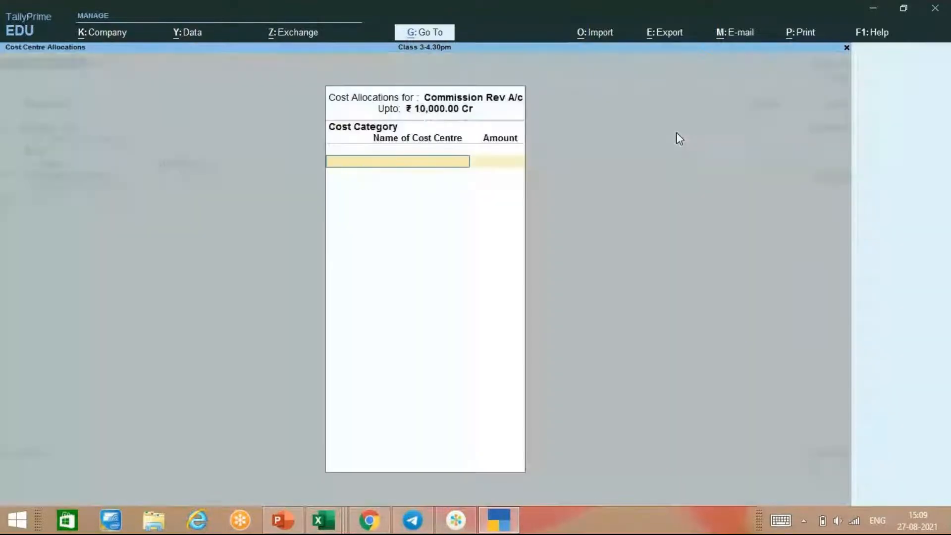
key(Return)
key(Return)
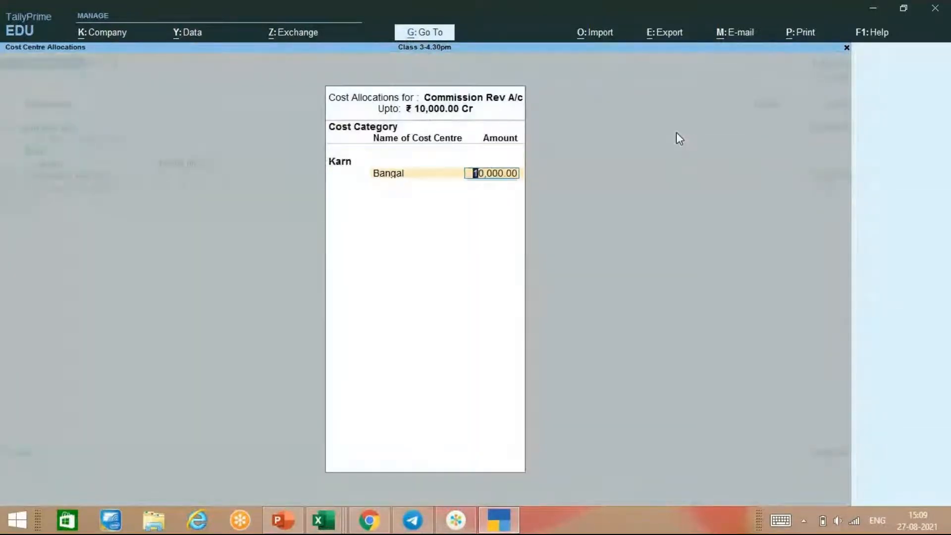
key(Return)
key(Return)
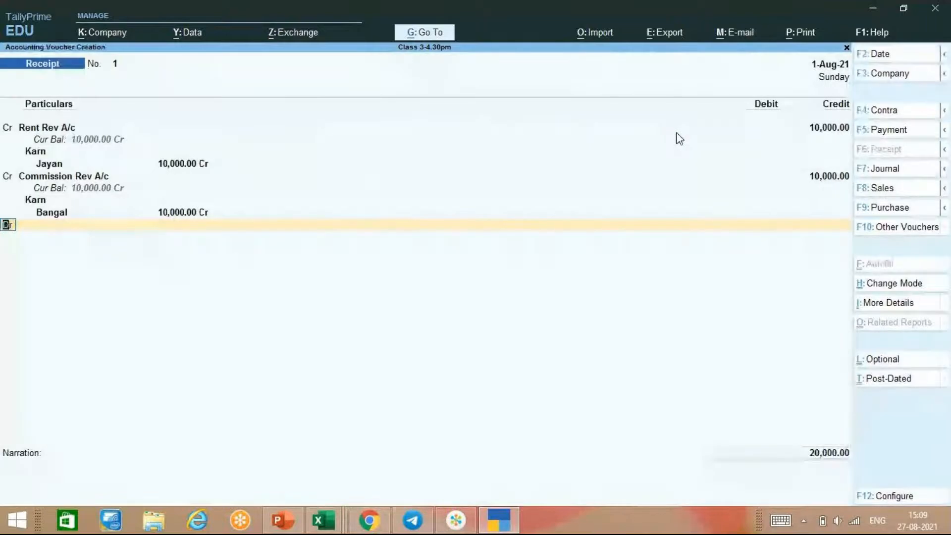
Add a debit line for the Cash ledger with 20,000.
key(Return)
text(Cas)
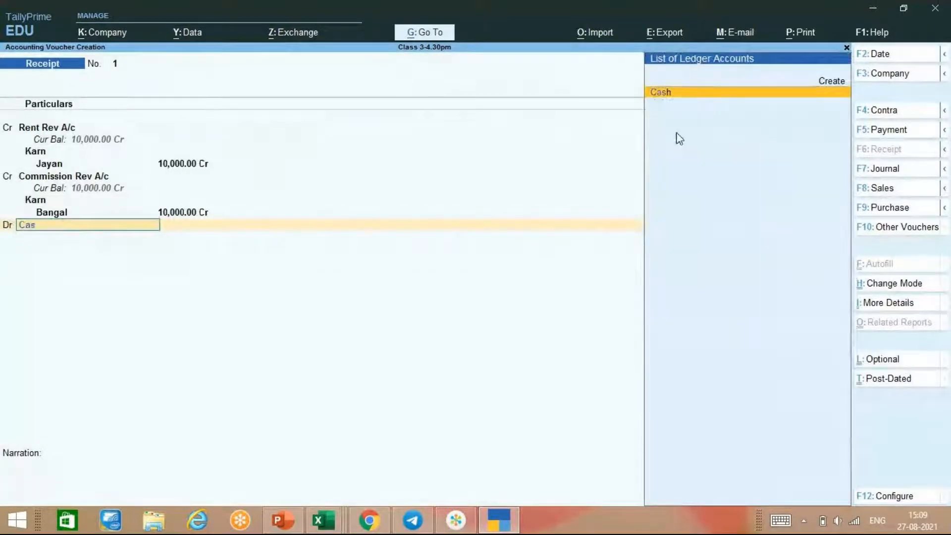
text(h)
key(Return)
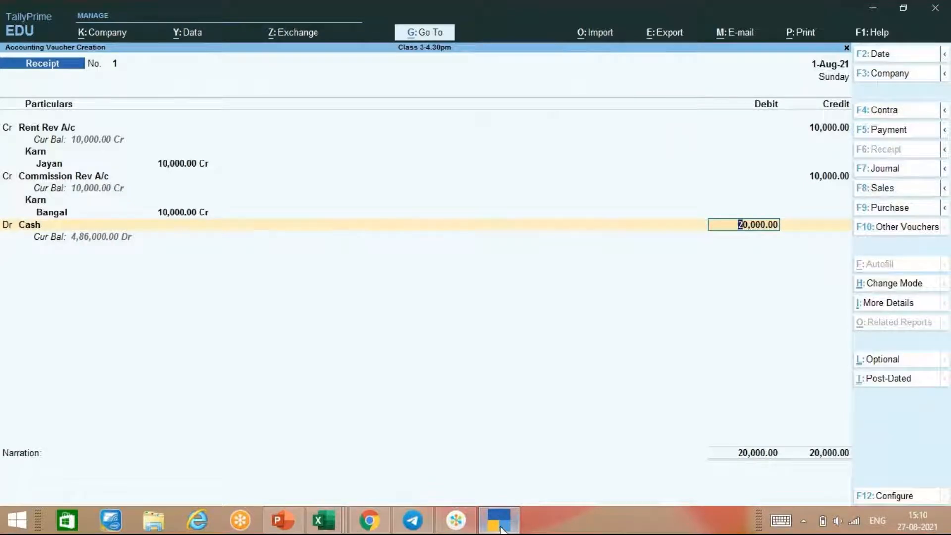
Look at the Receipt voucher slide in PowerPoint and return to the open voucher in TallyPrime.
key(alt+Tab)
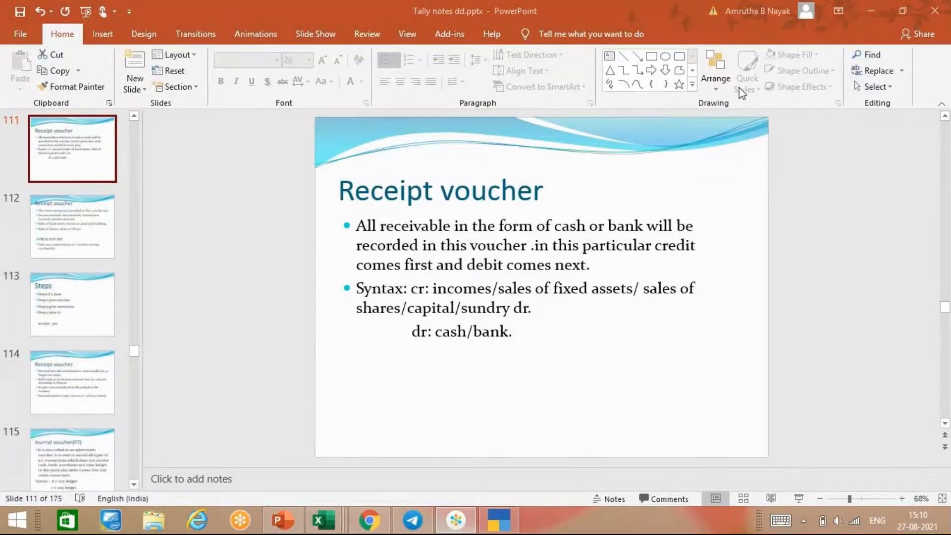
click(880, 10)
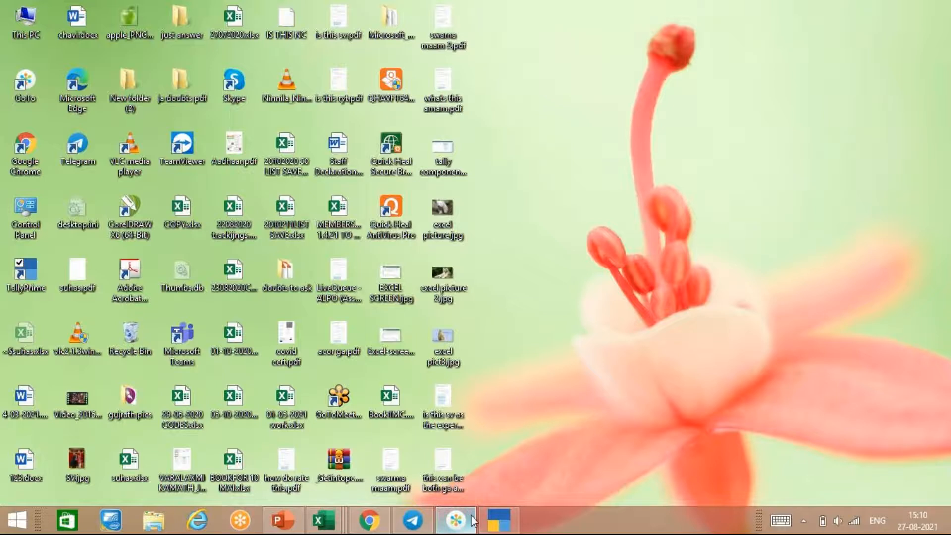
mouse_move(473, 520)
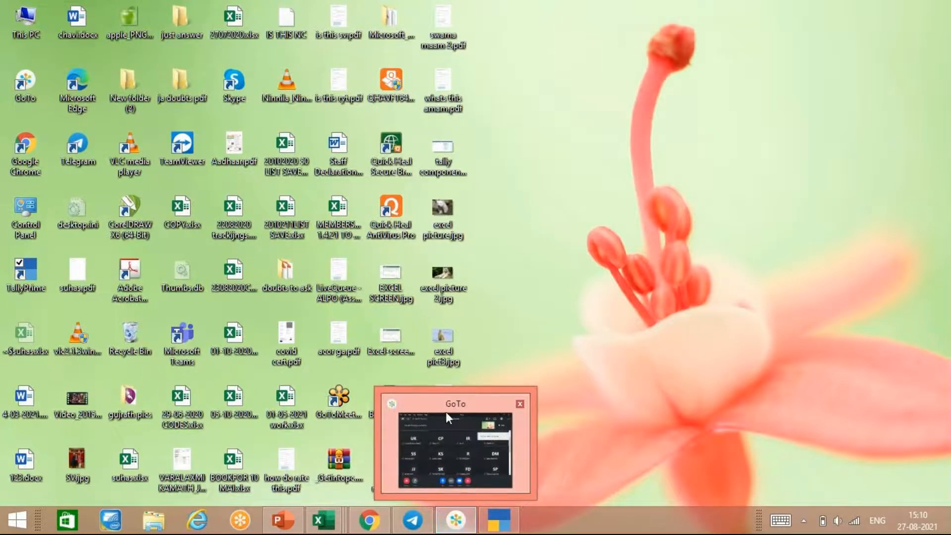
mouse_move(470, 455)
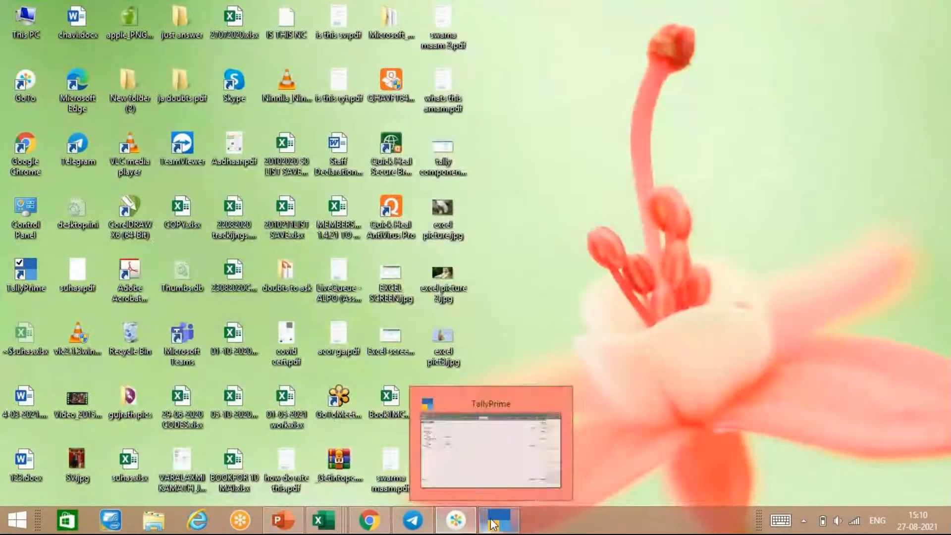
click(510, 466)
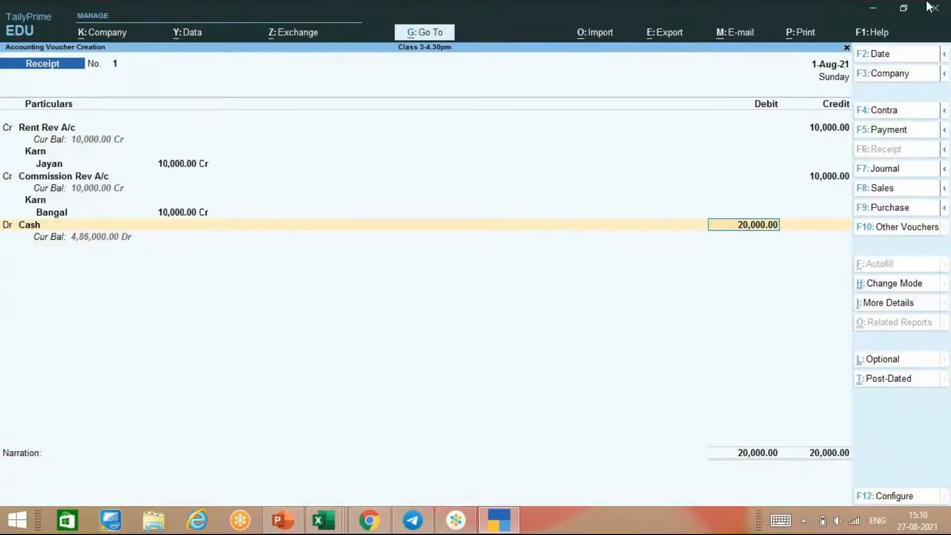
Enter the narration "being rent and commission revd" and save the receipt voucher.
key(Return)
text(being cash)
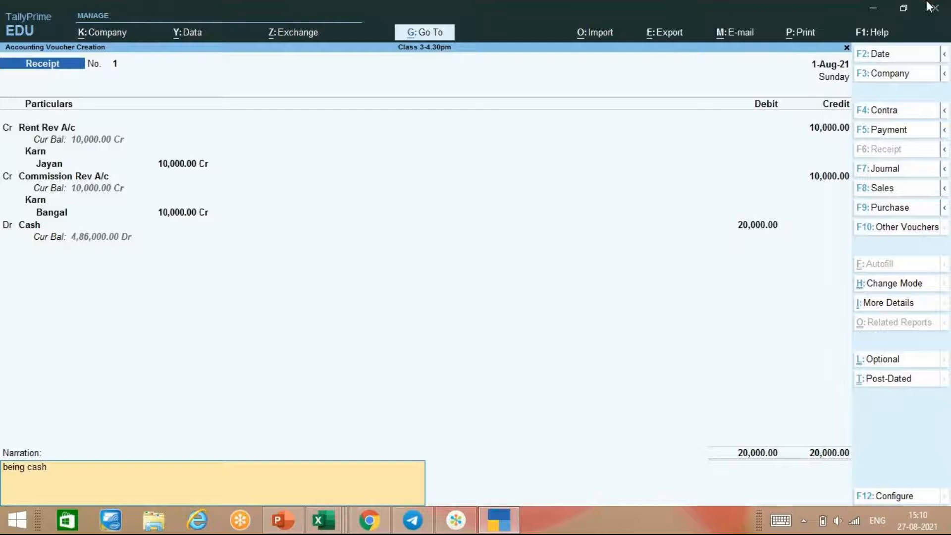
key(BackSpace)
key(BackSpace)
key(BackSpace)
key(BackSpace)
key(BackSpace)
text(rent and comms)
key(BackSpace)
text(ission)
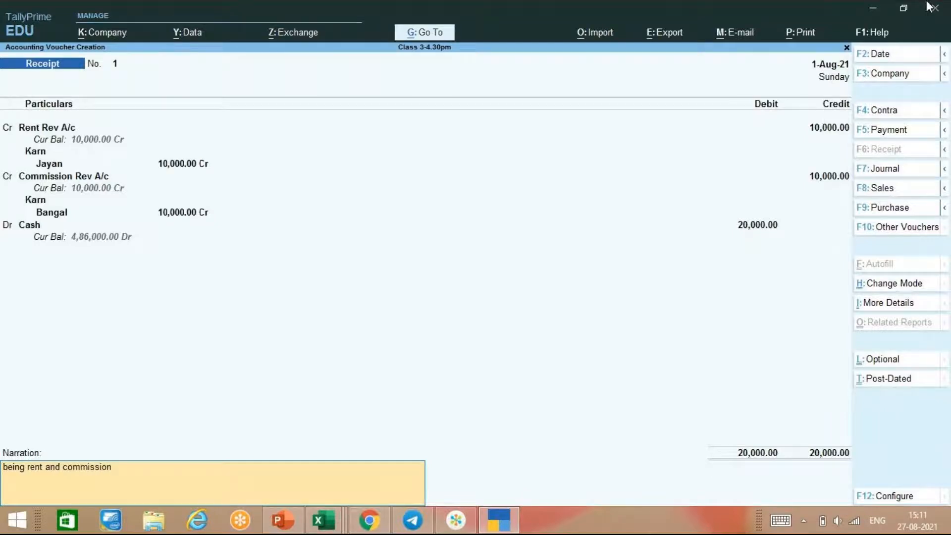
text( revd)
key(Return)
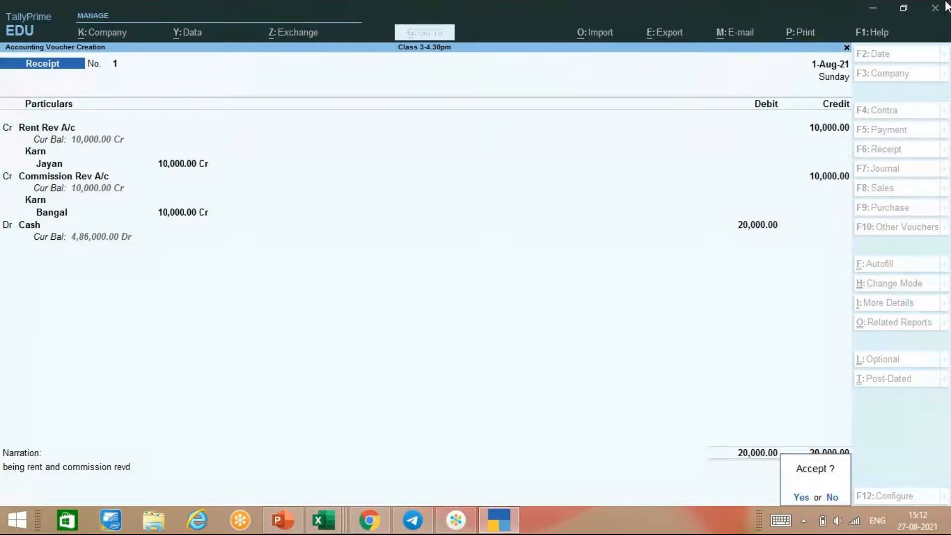
key(y)
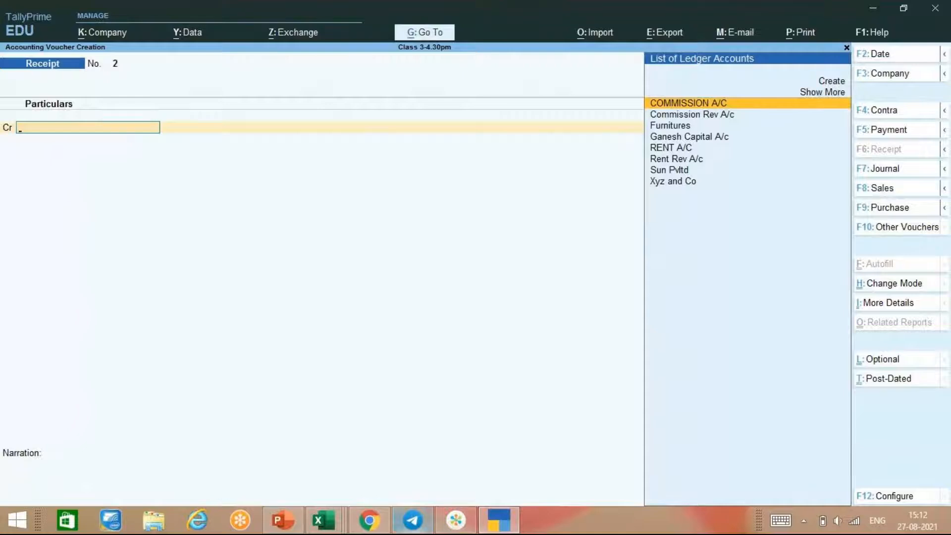
Switch to the PowerPoint notes and view slide 114 with the receipt voucher exercises.
click(293, 529)
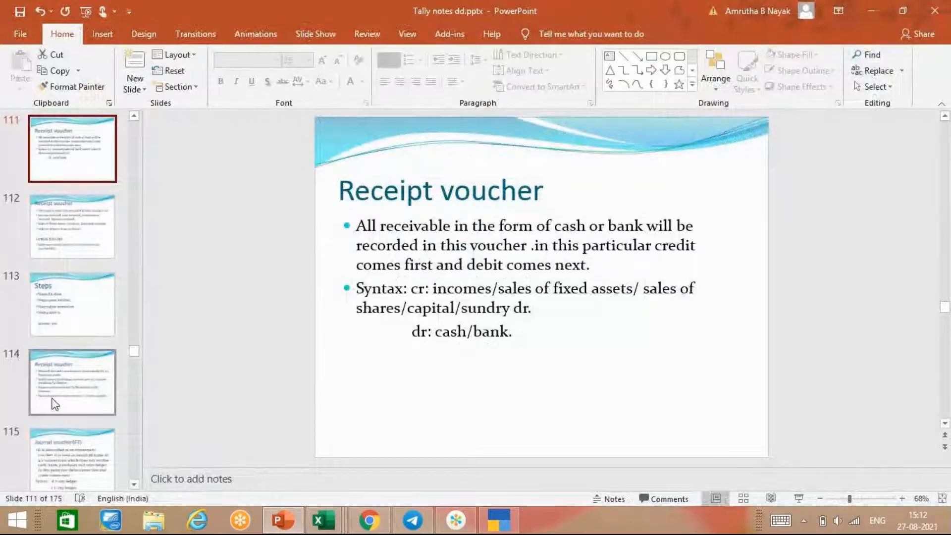
click(65, 453)
click(59, 314)
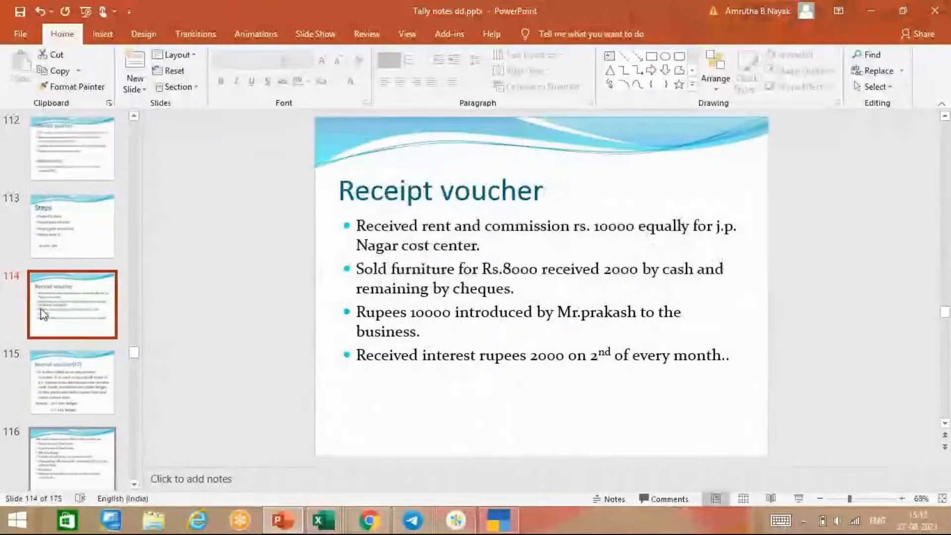
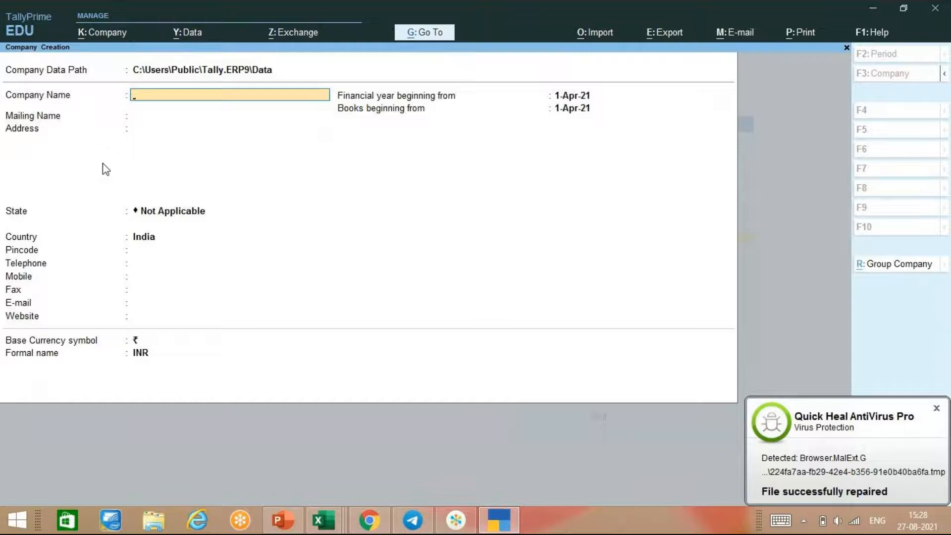
Name the new company Universal Business Services, keep the same mailing name and leave the address blank.
text(Universal Business S)
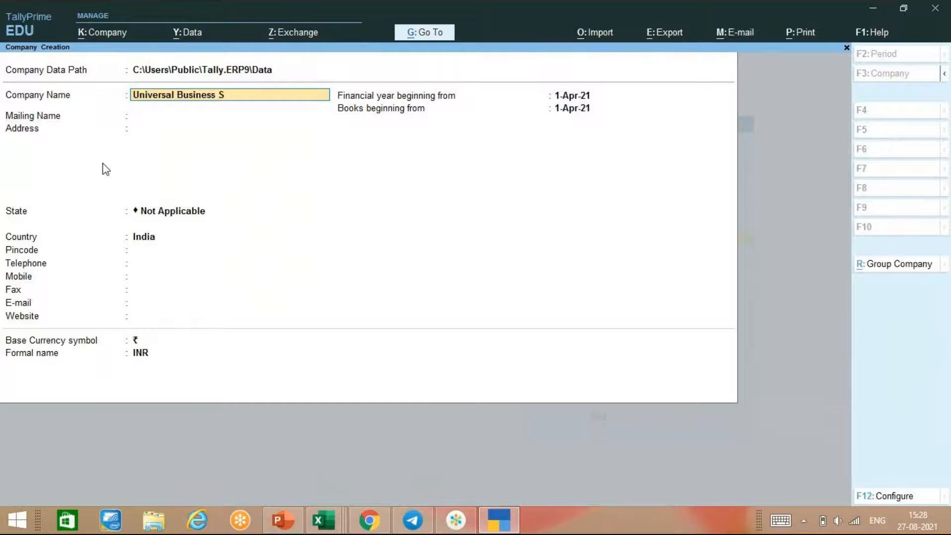
text(ervices)
key(Return)
key(Return)
key(Return)
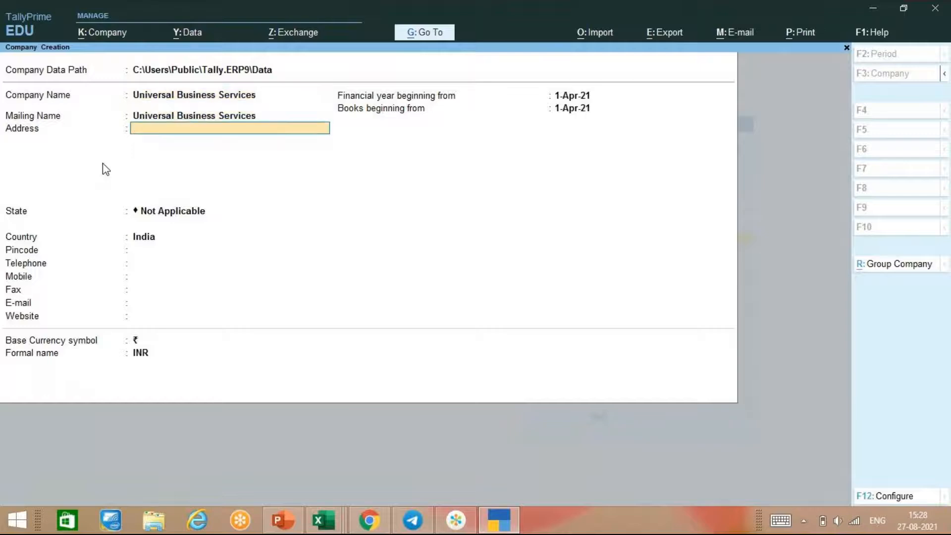
Set the company's state to Karnataka and fill in its pincode, leaving the remaining contact details blank.
text(Kar)
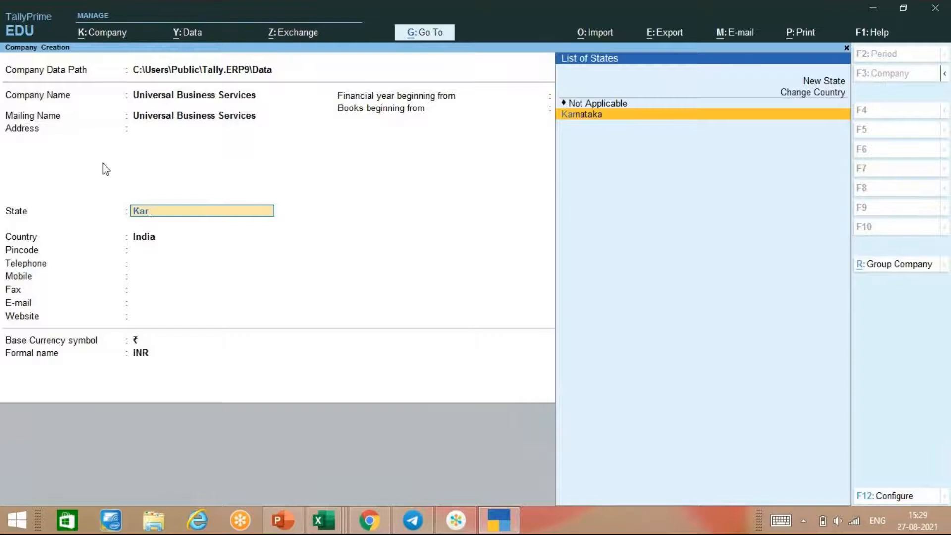
key(Return)
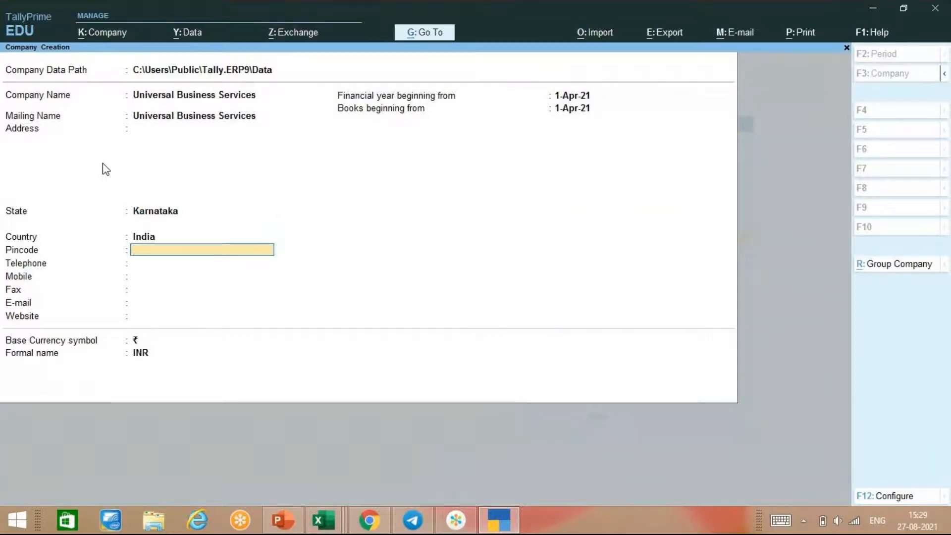
text(560089)
key(Return)
key(Return)
key(Return)
key(Return)
key(Return)
key(Return)
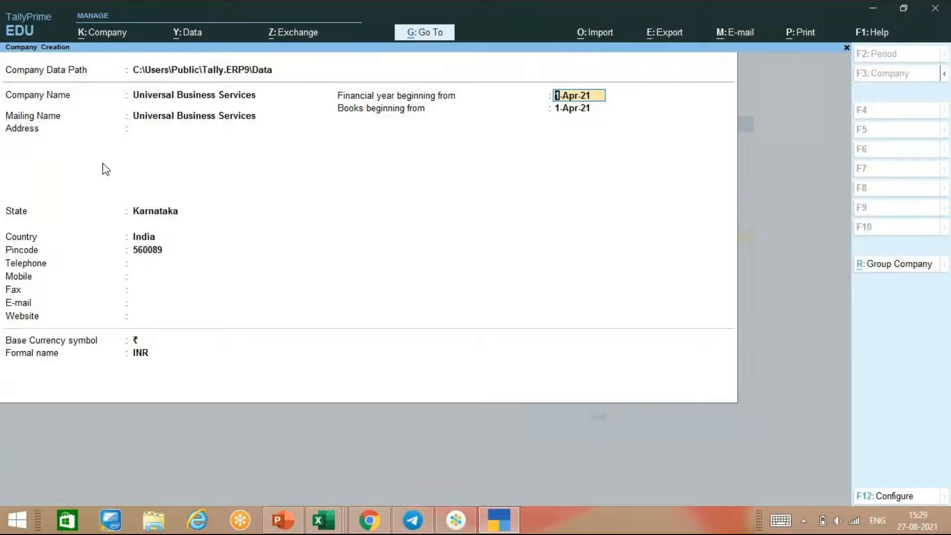
Create the company with the financial year and books beginning 1-Apr-21 and INR as currency, and accept its default features.
key(Return)
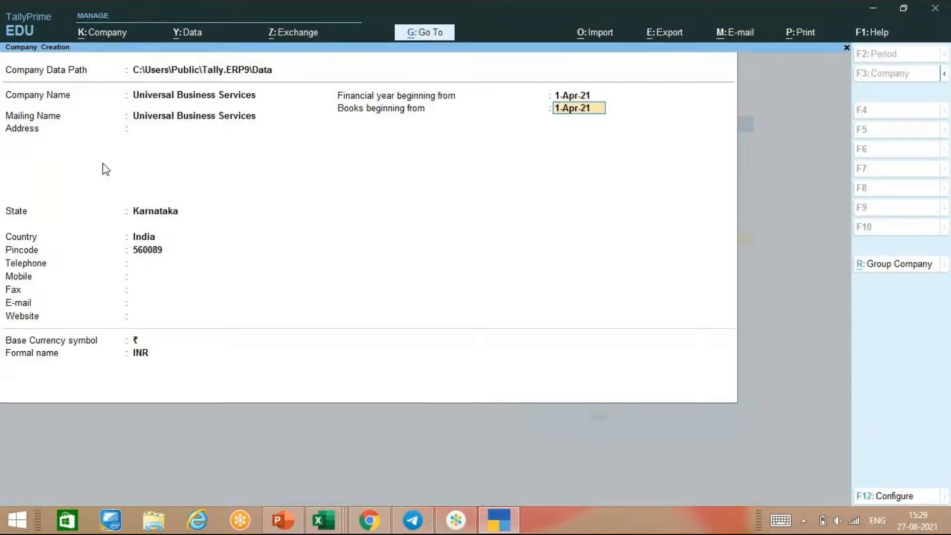
key(Return)
key(Return)
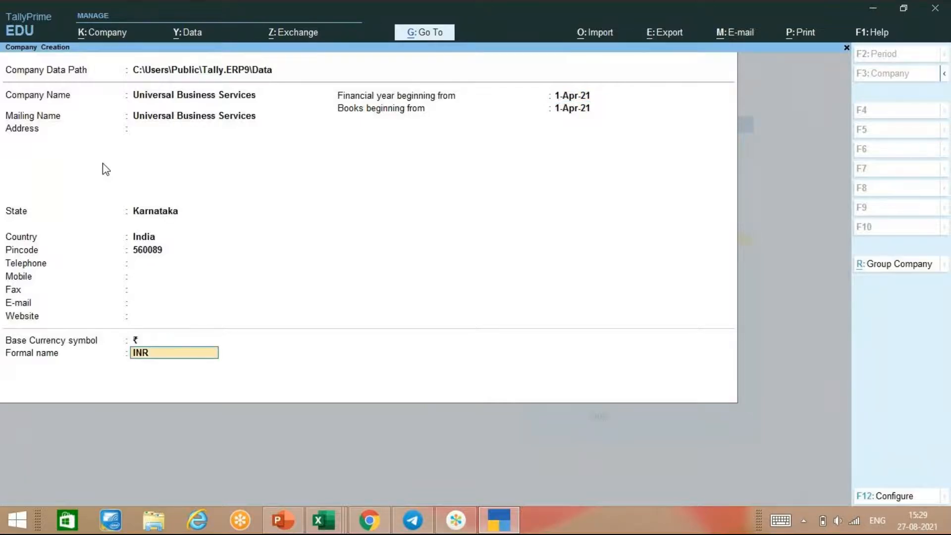
key(Return)
key(Return)
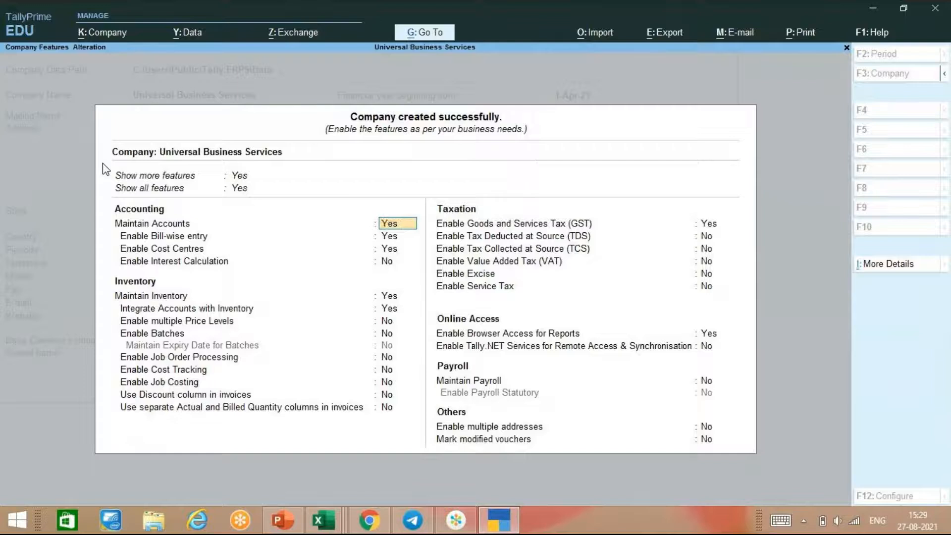
key(ctrl)
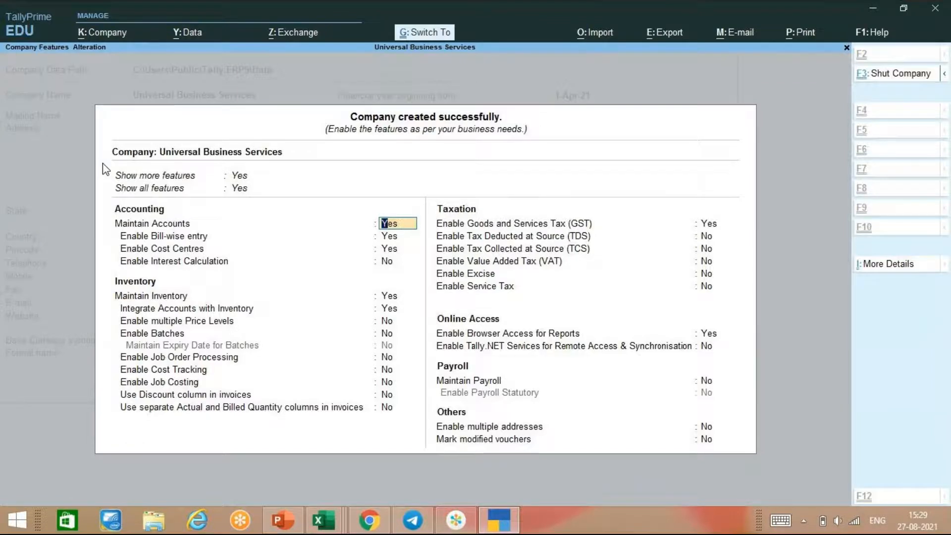
key(ctrl+a)
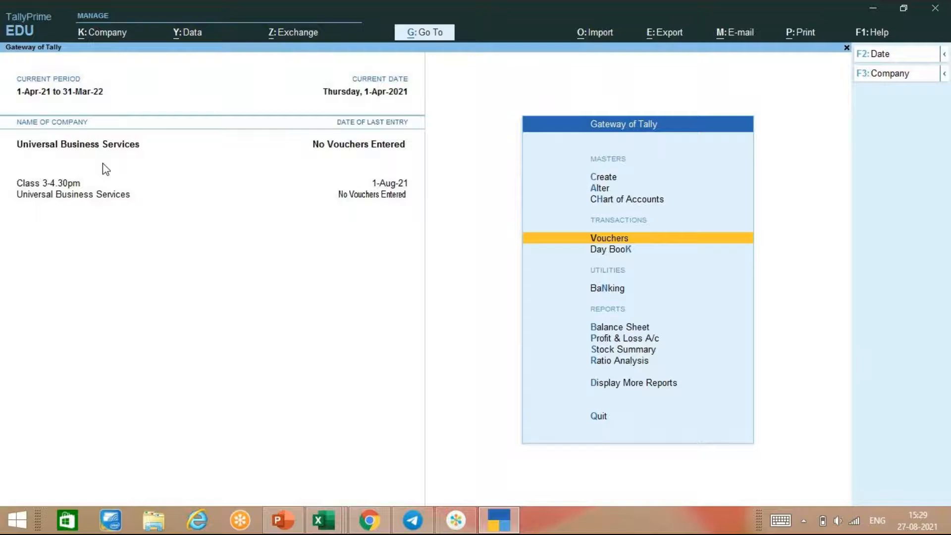
key(Up)
key(Up)
key(Up)
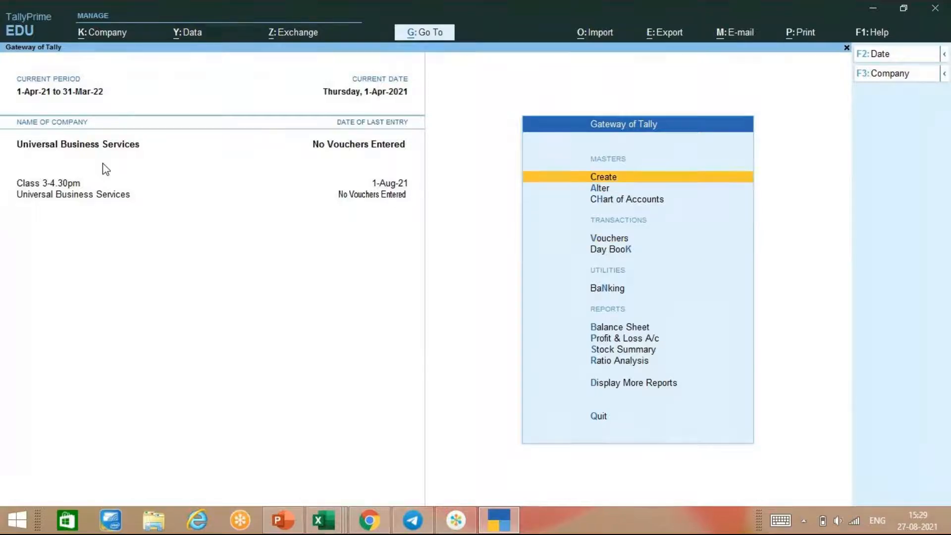
key(Return)
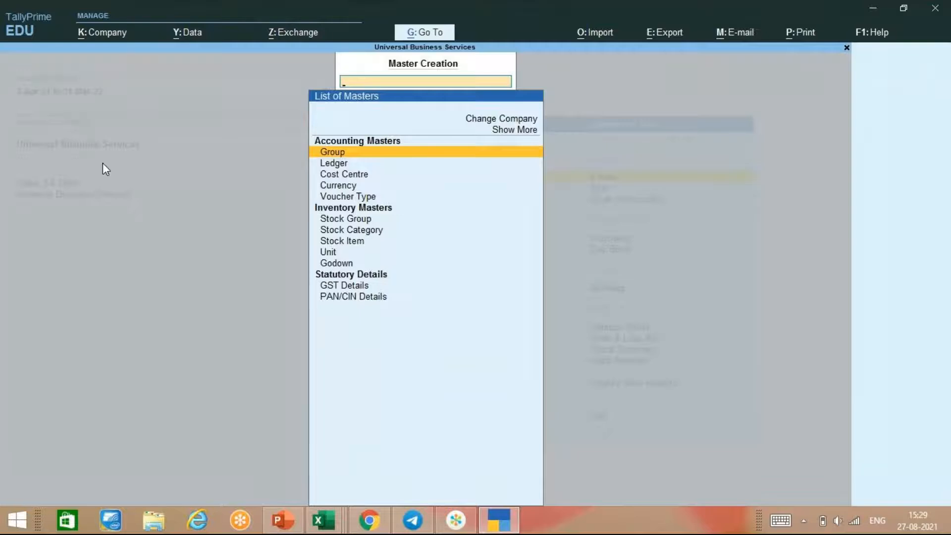
key(Down)
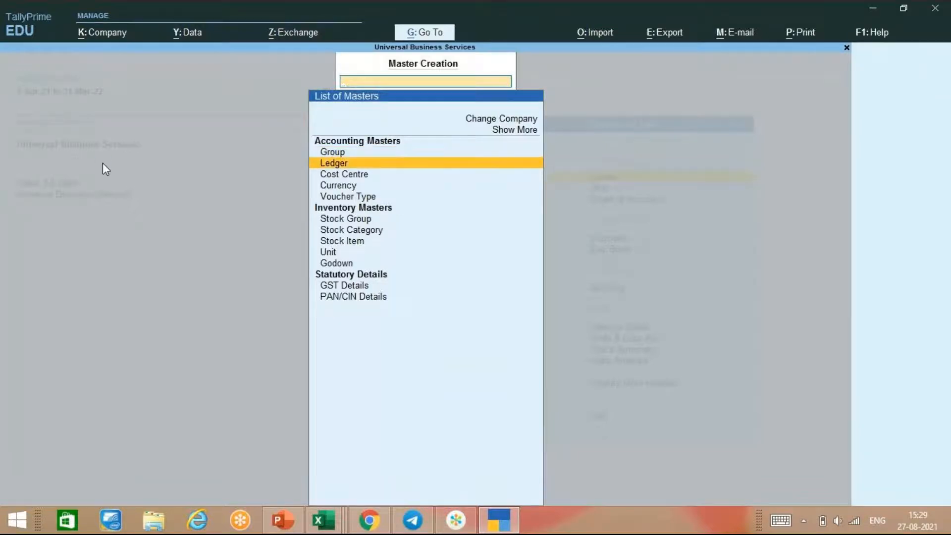
key(Return)
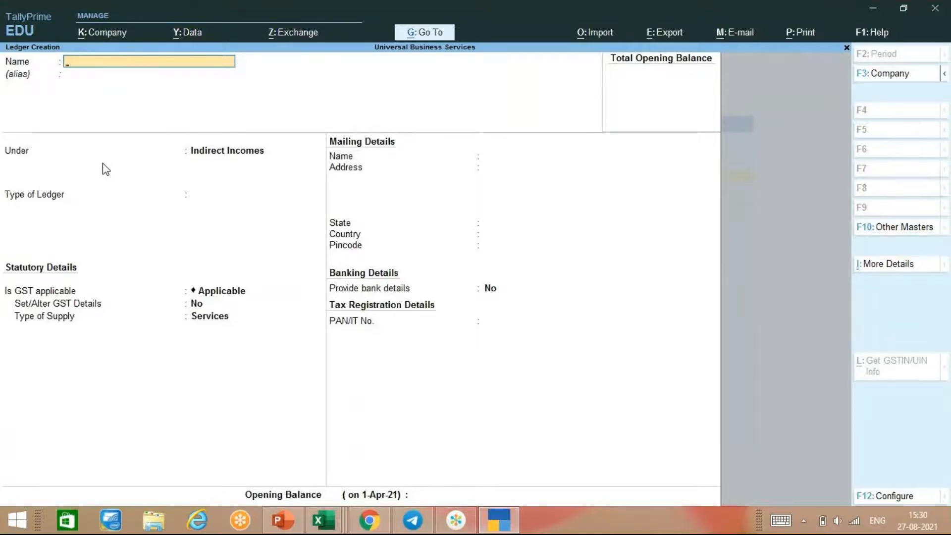
key(Escape)
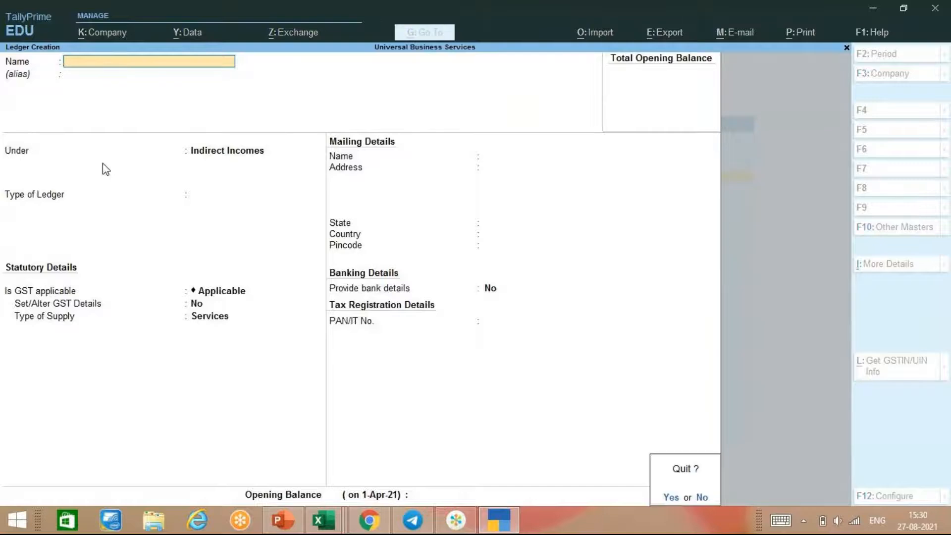
key(Return)
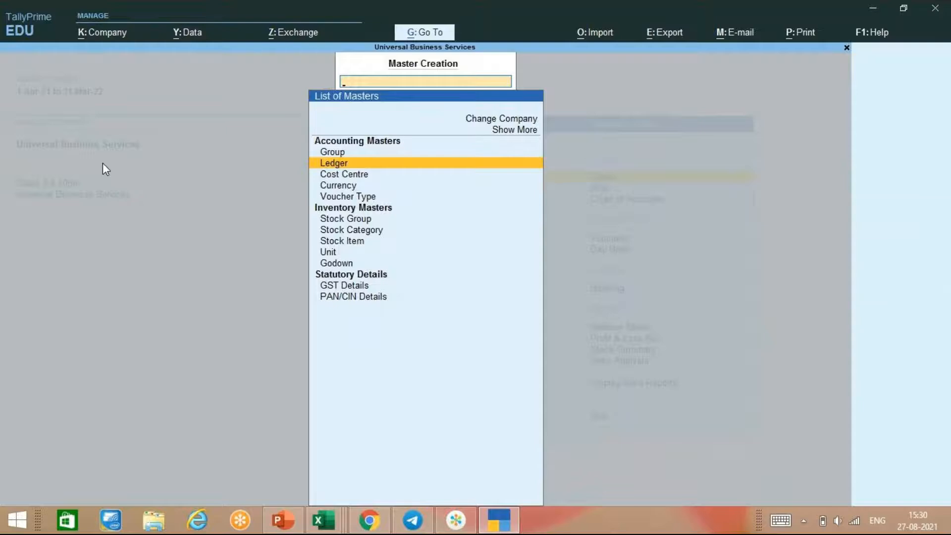
key(Escape)
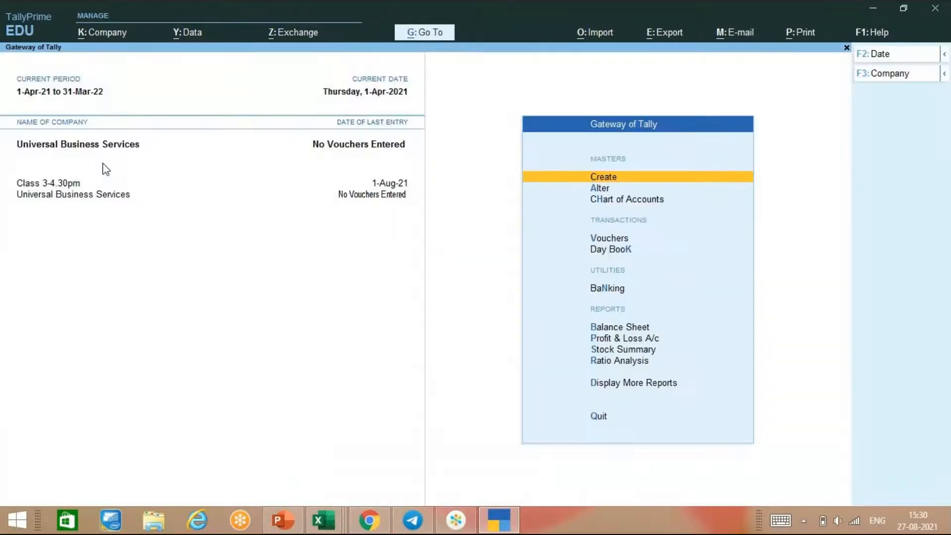
Alter the Cash ledger to give it an opening balance of 3,00,000 Dr, save it and return to the Gateway of Tally.
key(Down)
key(Return)
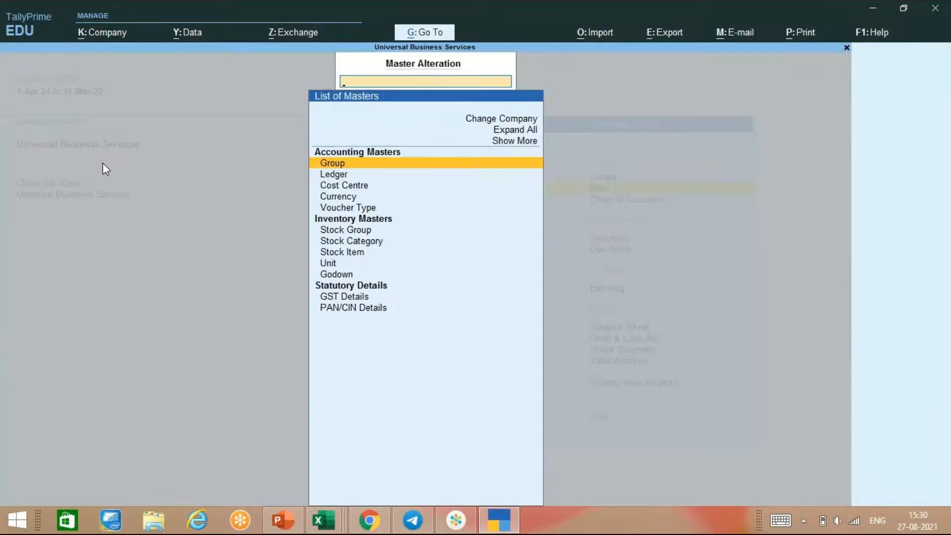
key(Down)
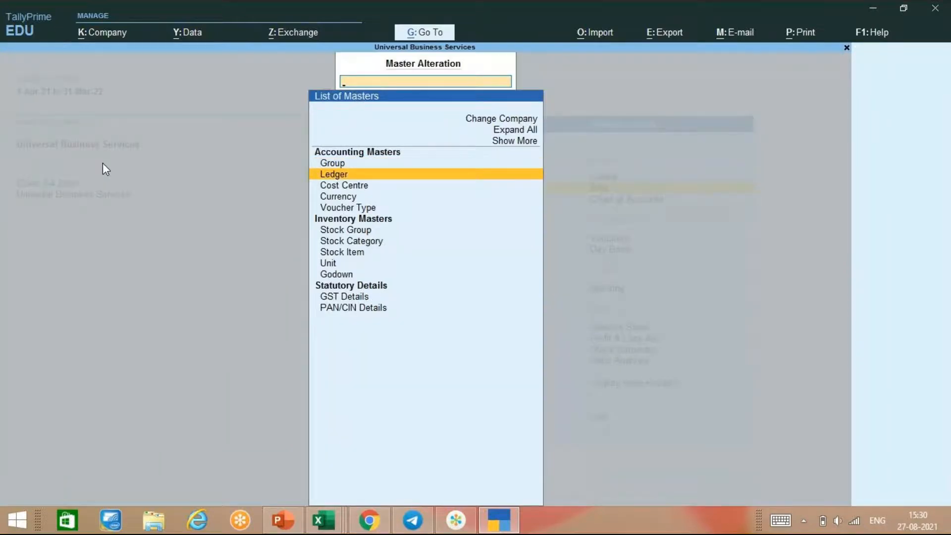
key(Return)
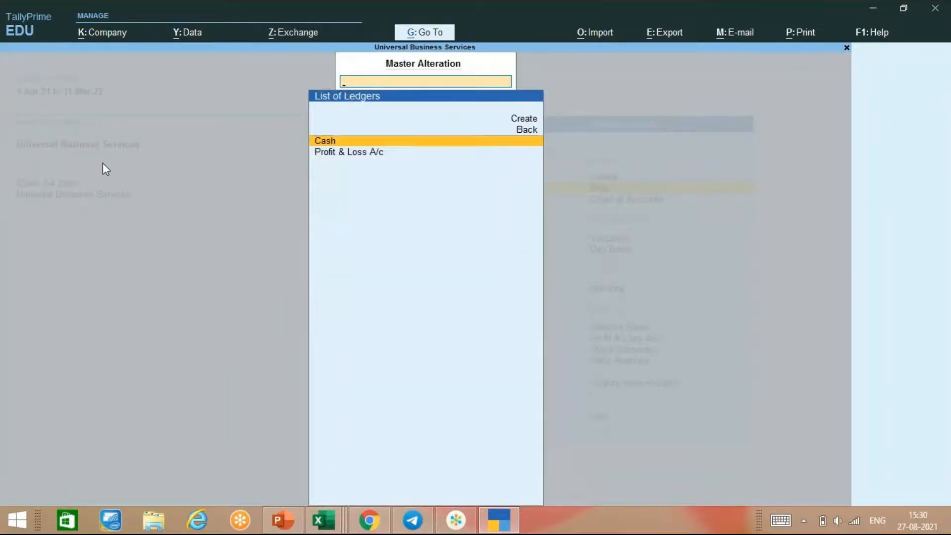
key(Return)
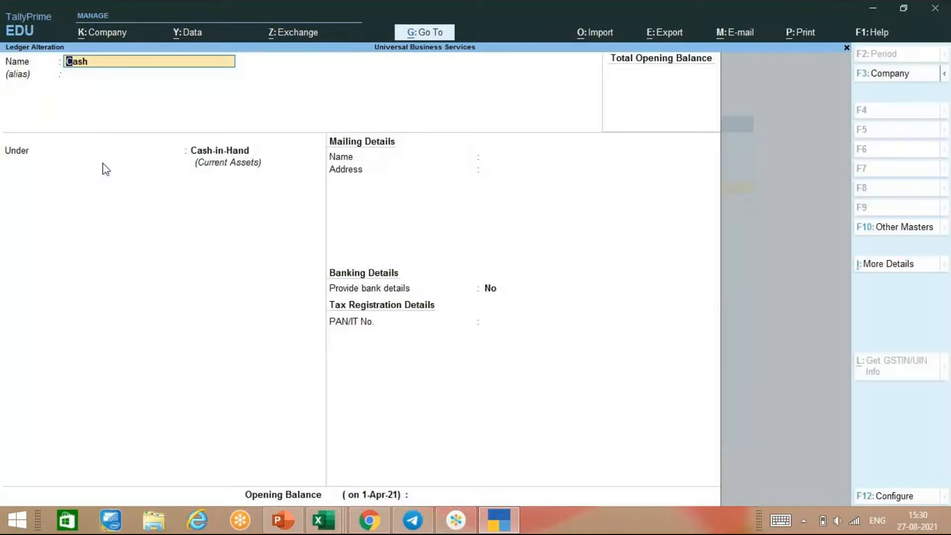
key(Return)
key(Return)
key(Return)
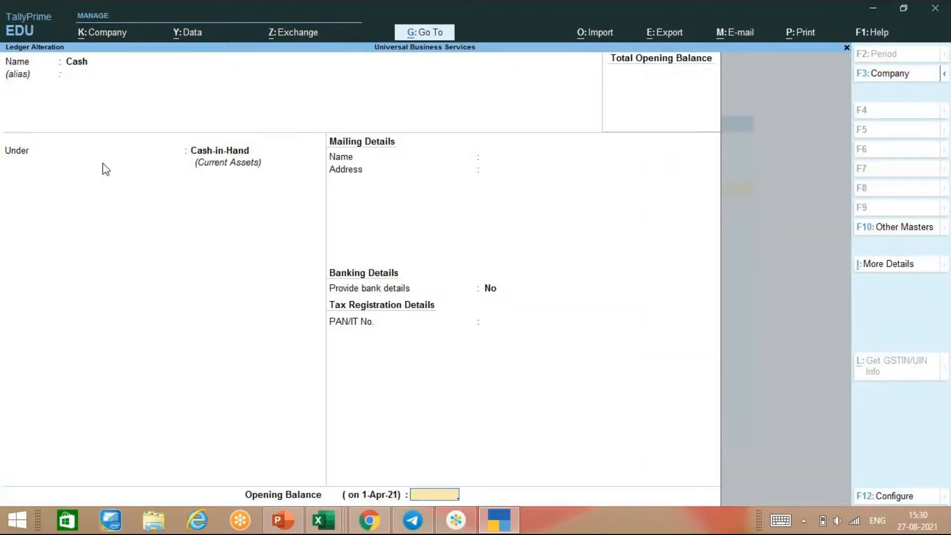
key(Return)
key(Escape)
text(3,00,)
text(0)
text(0)
text(000)
key(Return)
key(Return)
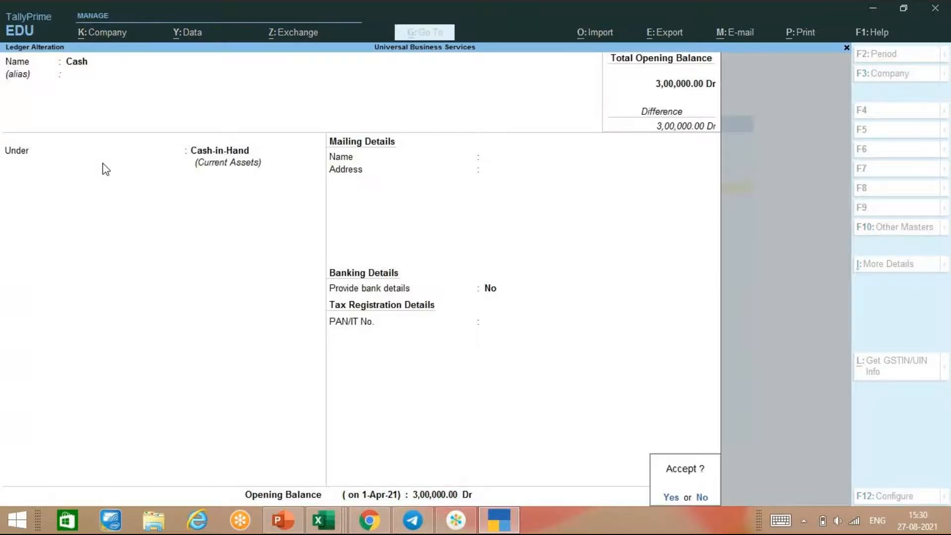
key(Return)
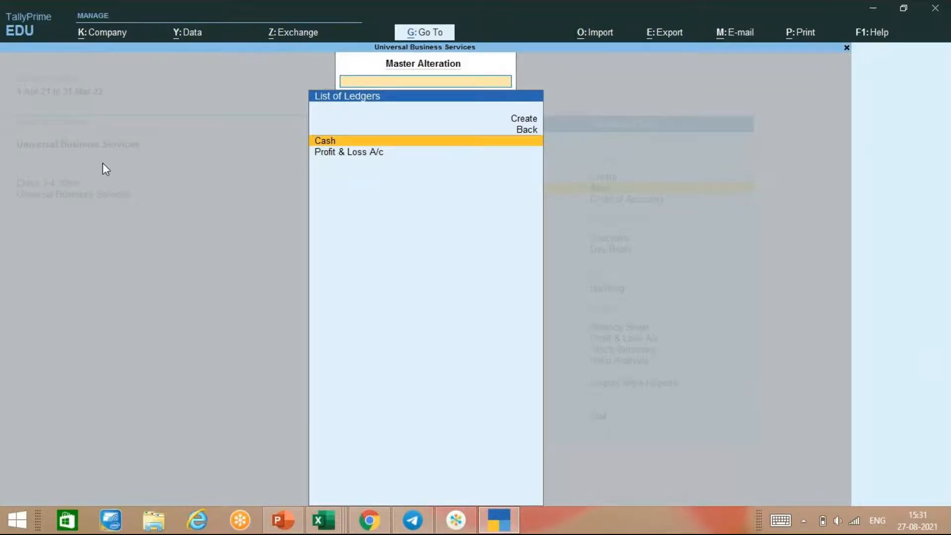
key(Escape)
key(Escape)
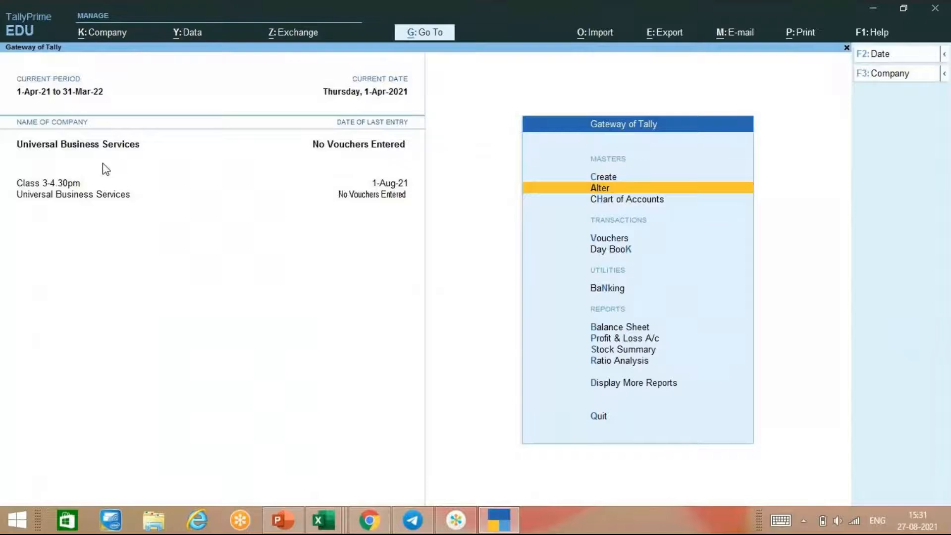
Start a Contra voucher and credit the Cash ledger with 1,00,000.
key(Up)
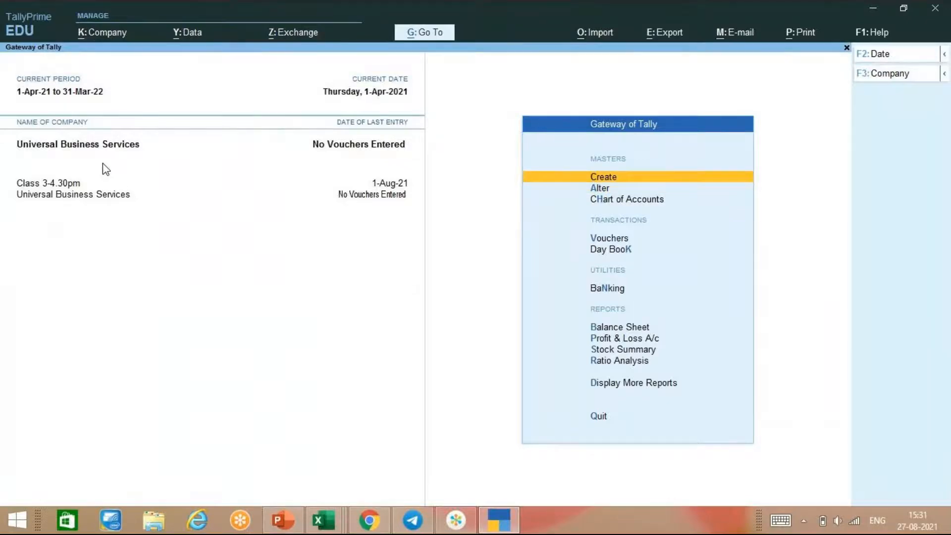
key(Down)
key(Down)
key(Down)
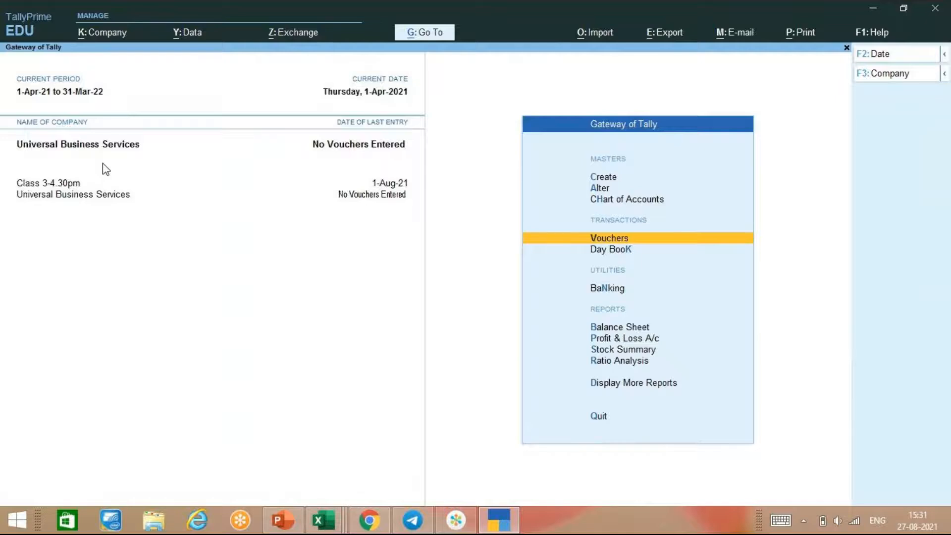
key(Return)
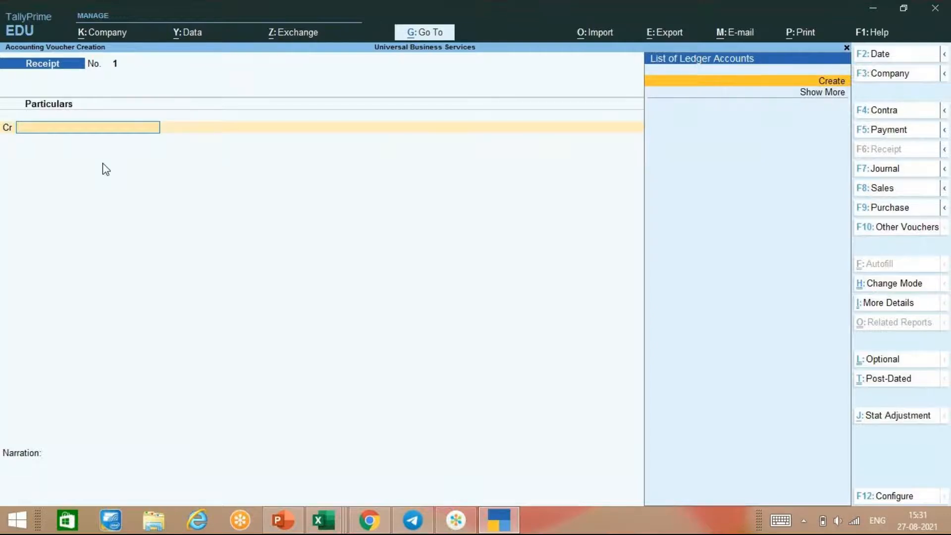
key(F4)
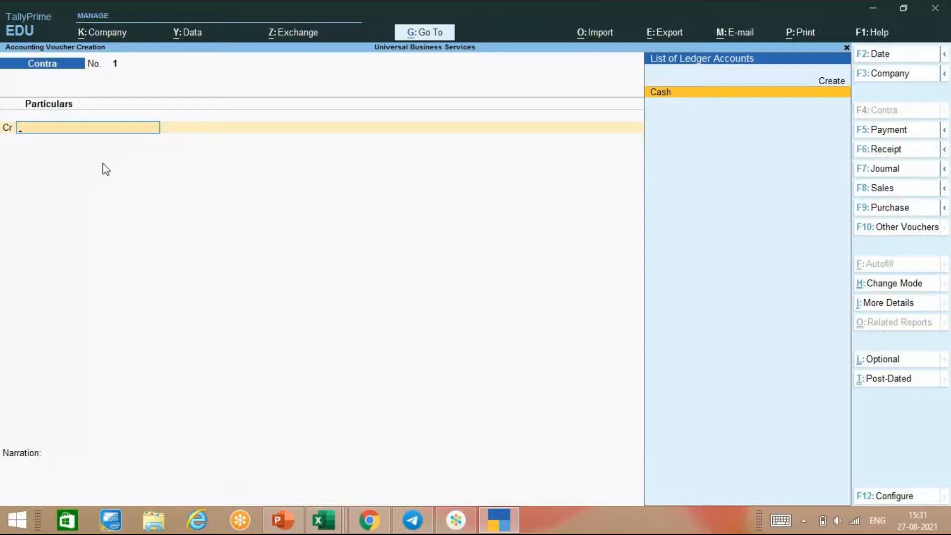
key(Return)
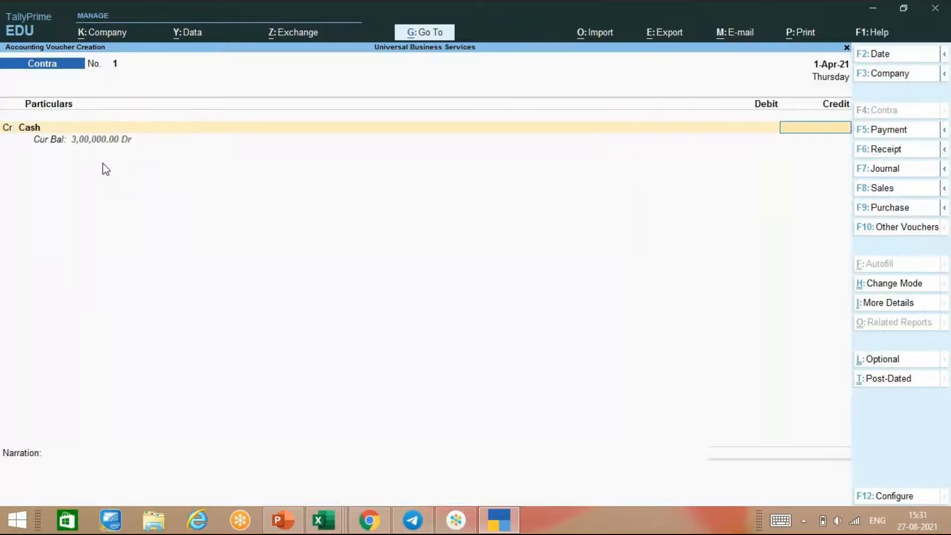
text(1,00,0)
text(00000)
key(Return)
key(Return)
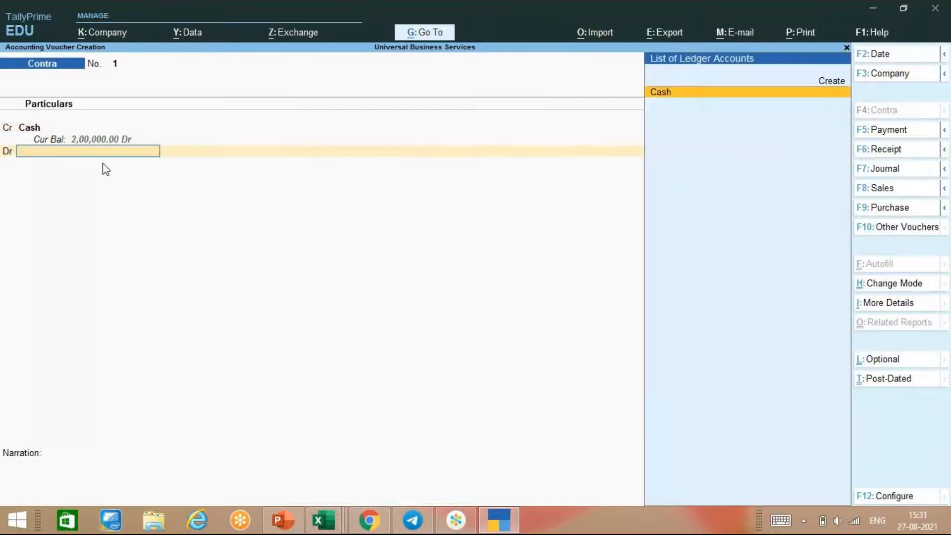
Create a ledger named Hdfc under Cash-in-Hand for the Contra voucher's debit line, keeping its default details.
key(alt)
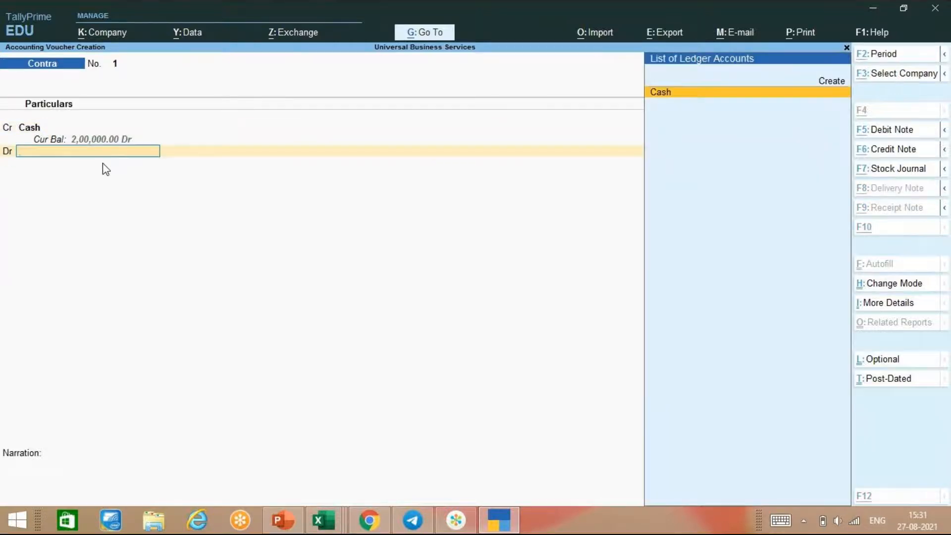
key(alt+c)
text(Hd)
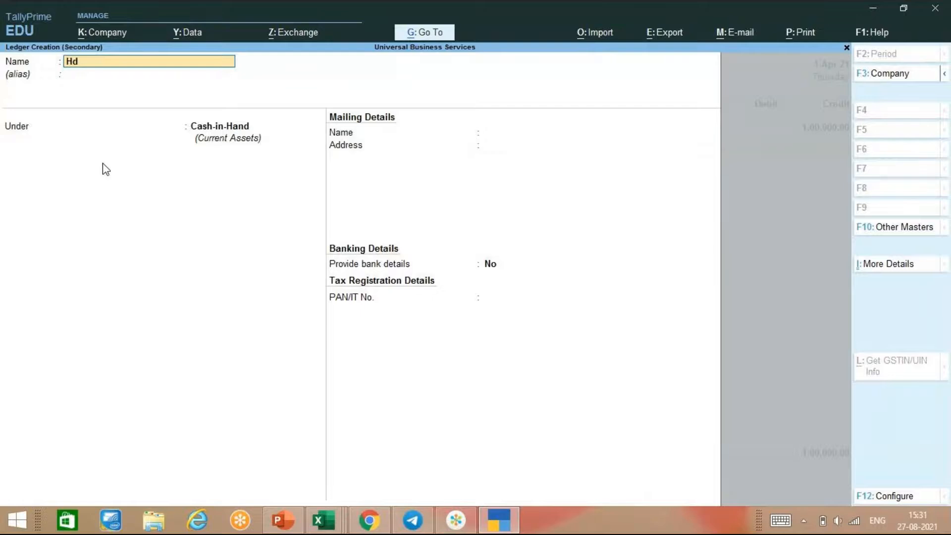
text(fc)
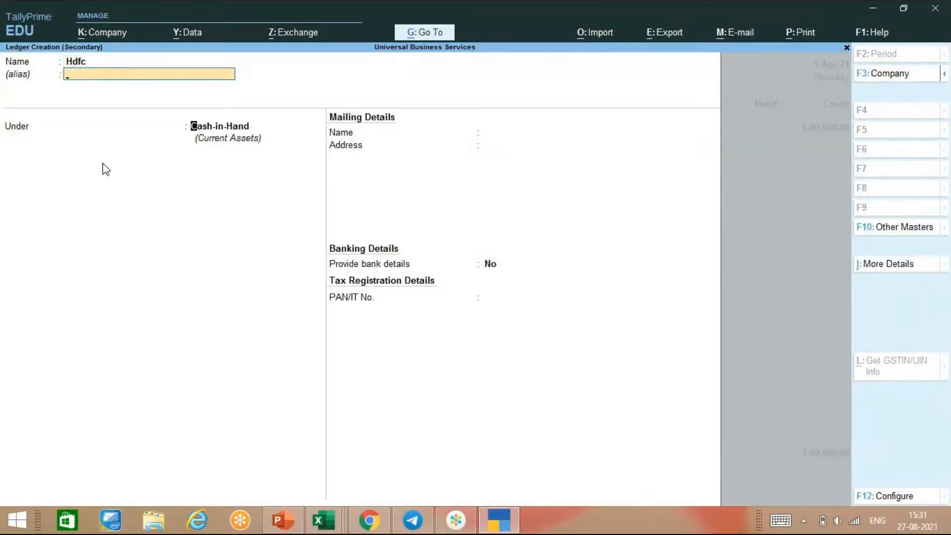
key(Return)
key(Return)
key(Return)
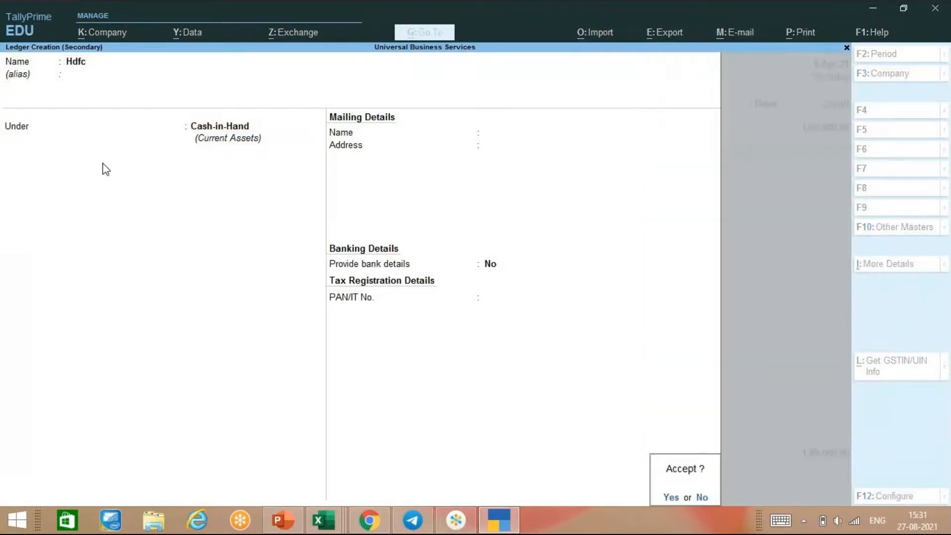
key(Return)
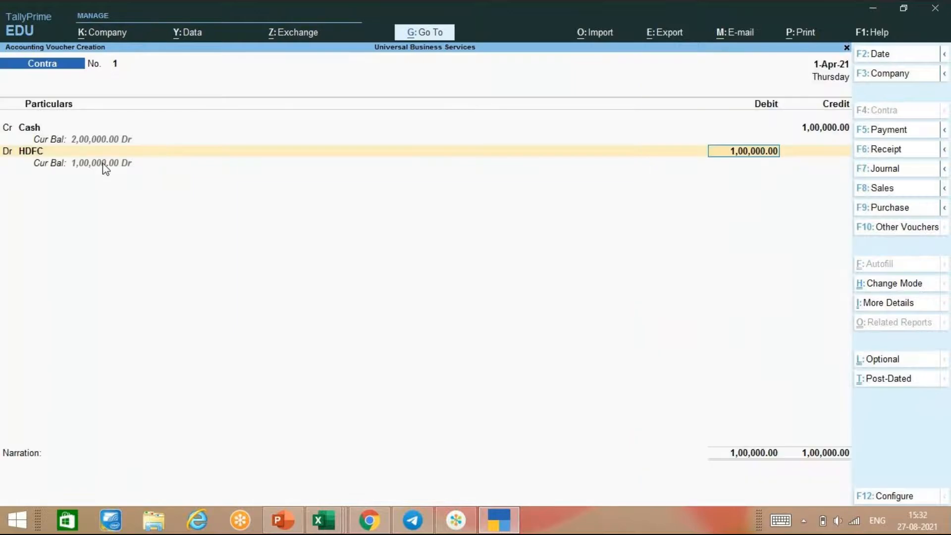
Debit the HDFC ledger with 1,00,000, enter the narration "beind cash deposited" and save the Contra voucher.
key(Return)
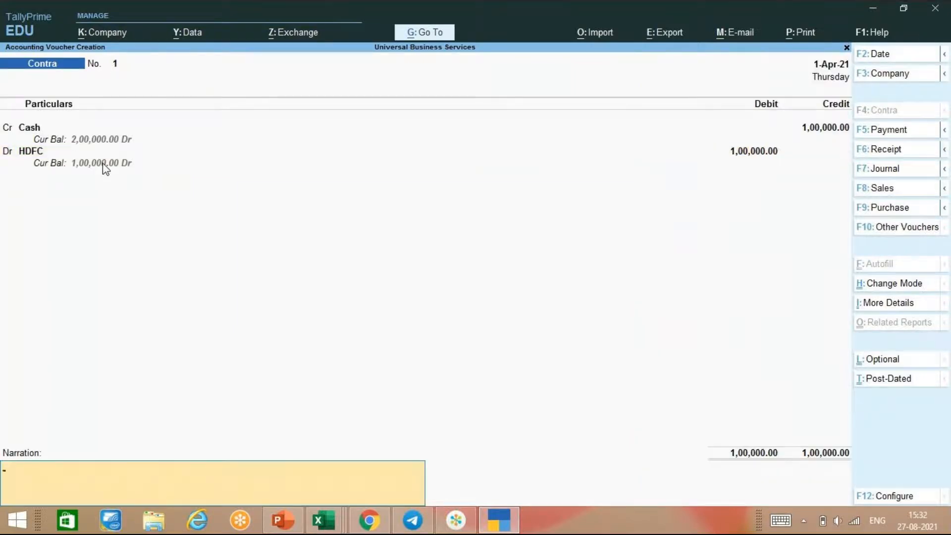
text(beind cash deposited)
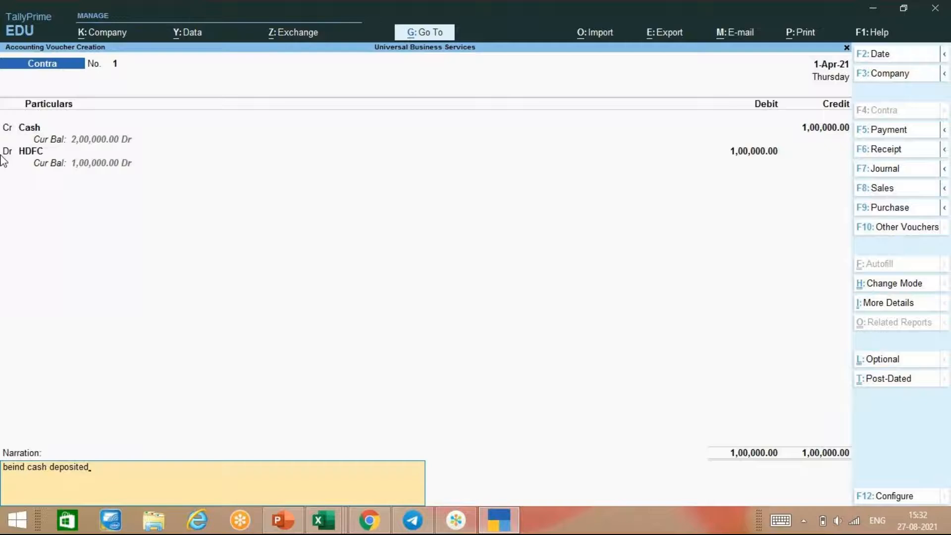
key(Return)
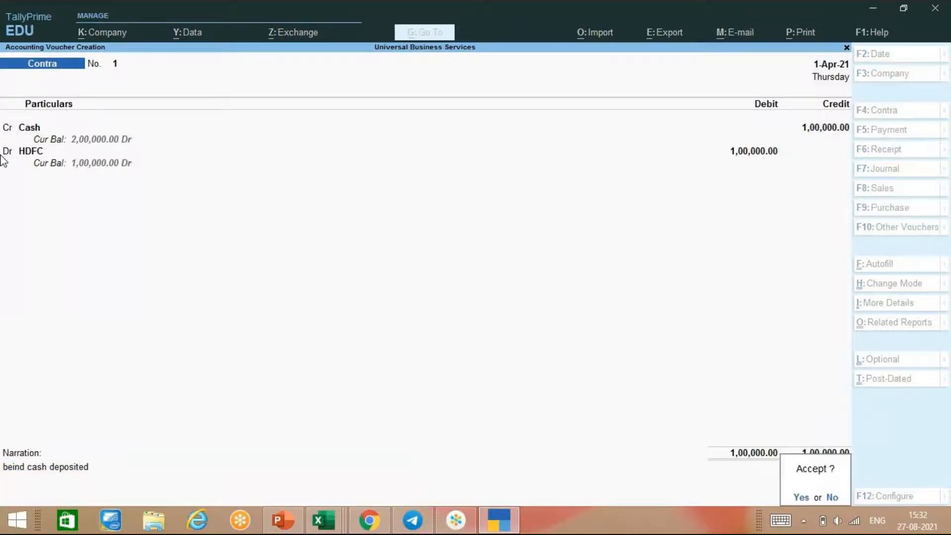
key(y)
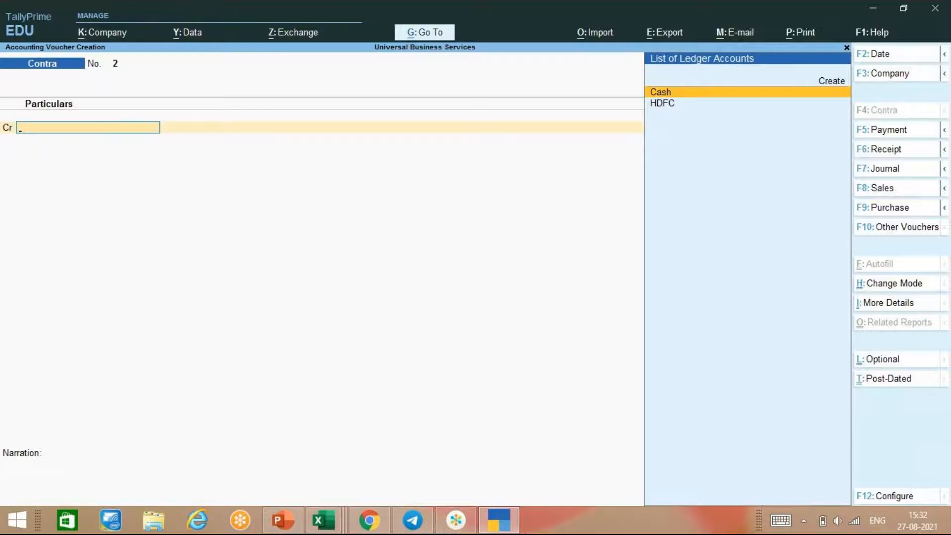
click(457, 521)
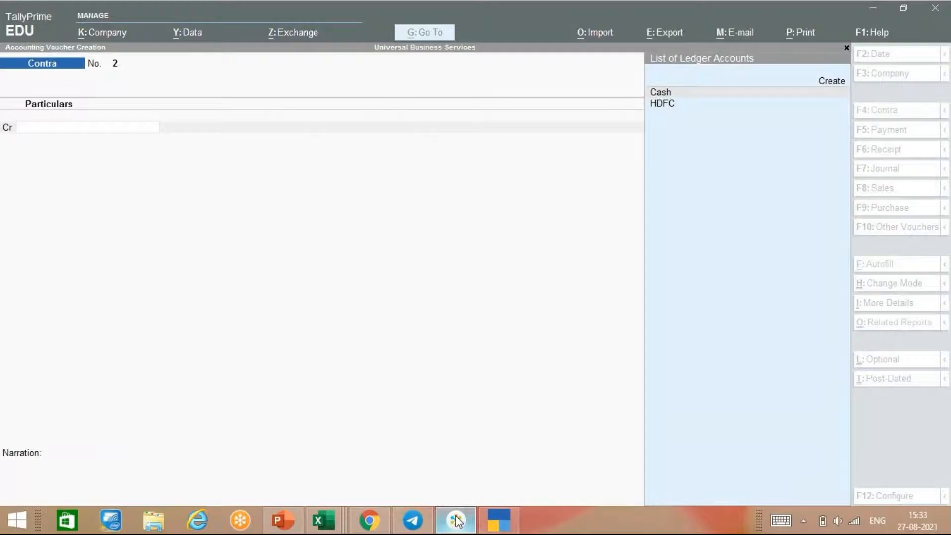
click(19, 235)
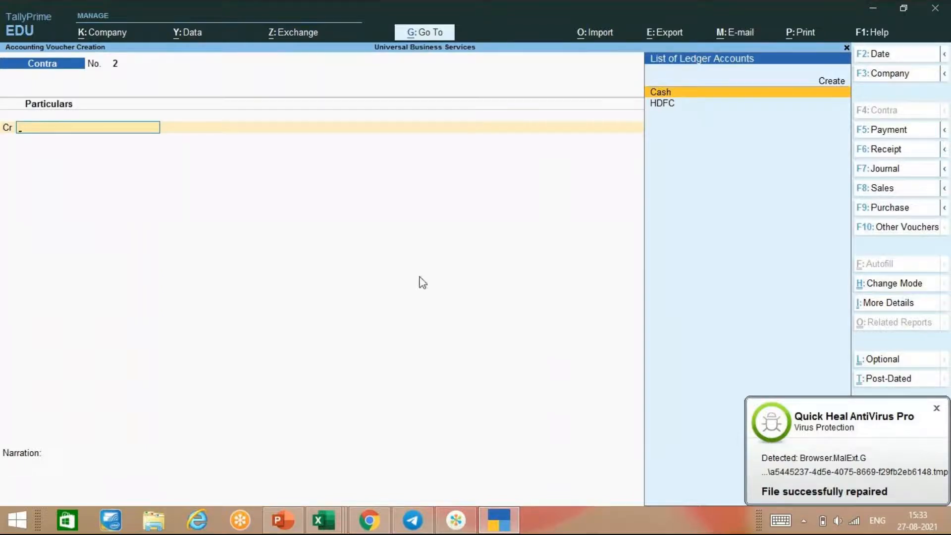
click(936, 411)
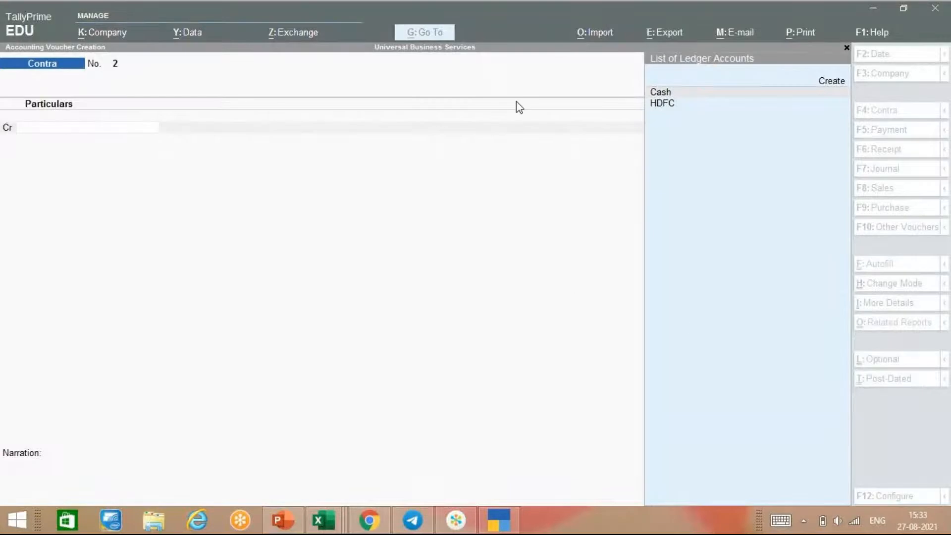
click(435, 189)
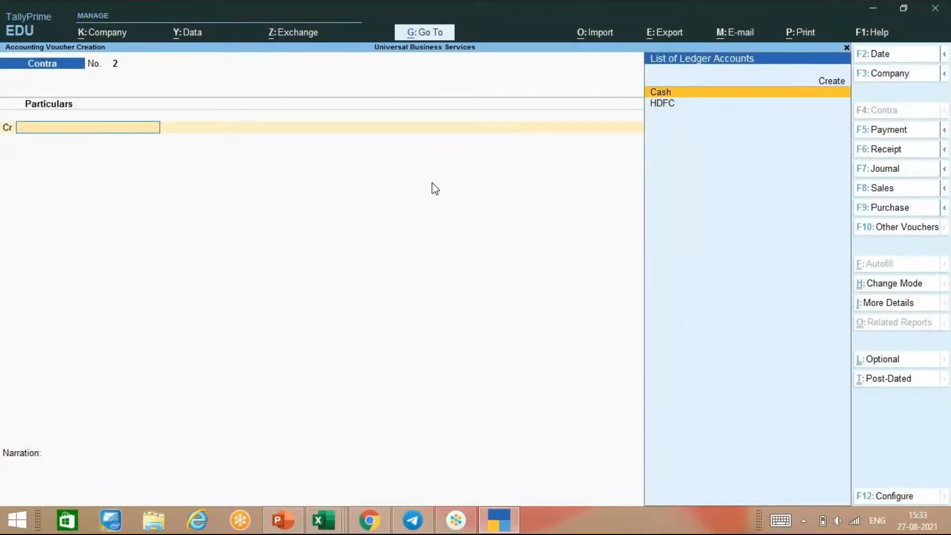
Start a Payment voucher and create a Computers ledger under Fixed Assets for its debit line.
key(F6)
key(F5)
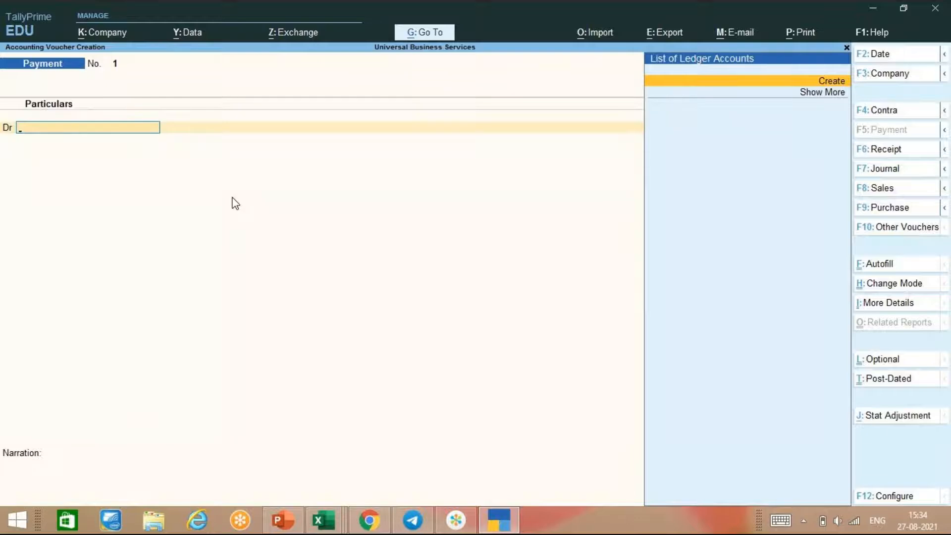
key(alt)
key(alt+c)
text(C)
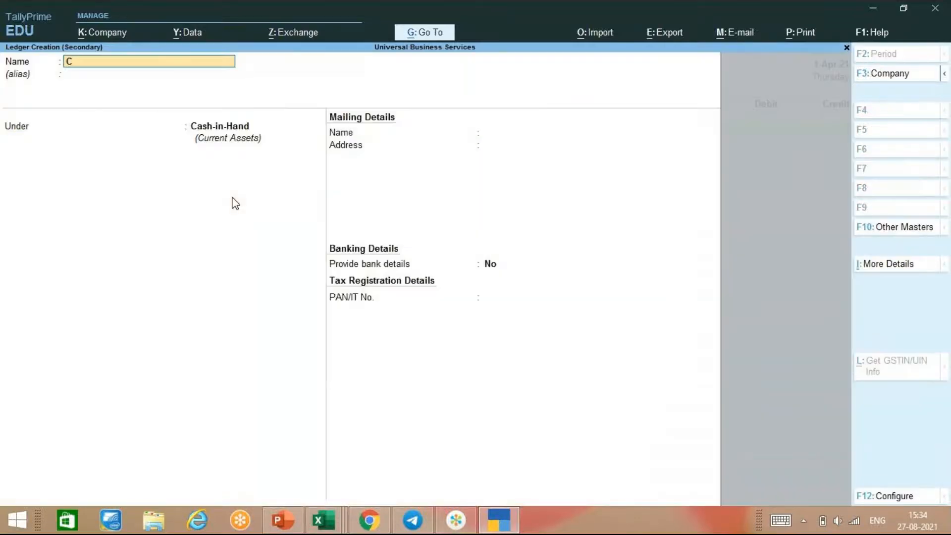
text(omputers)
key(Return)
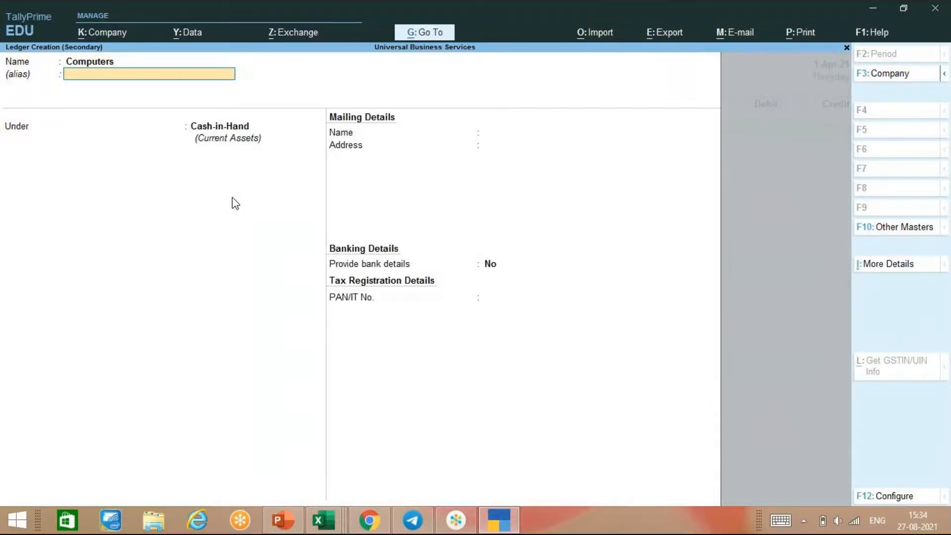
key(Return)
text(Fi)
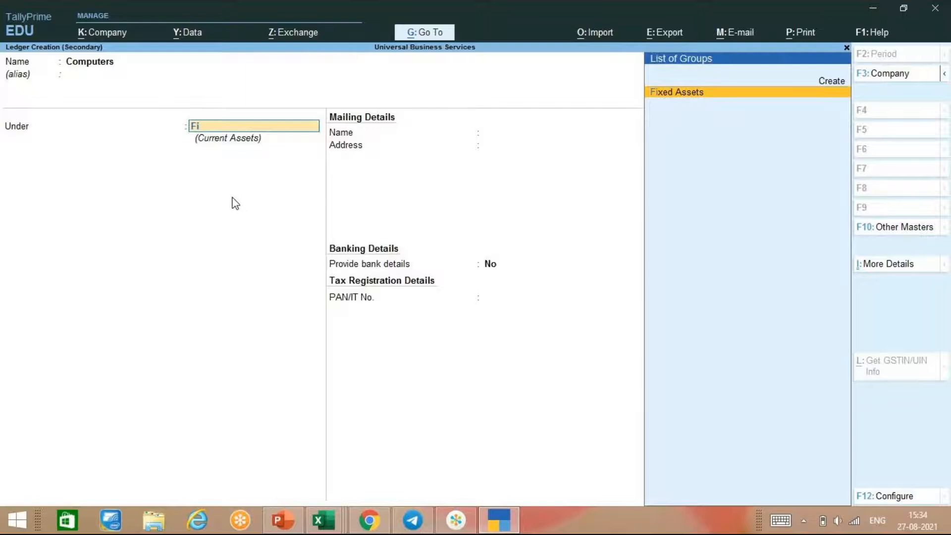
key(Return)
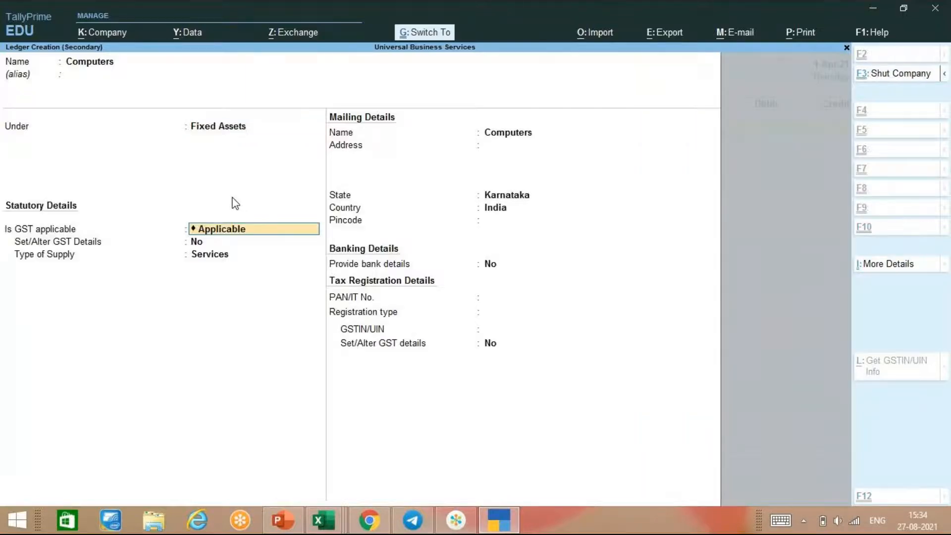
key(ctrl+a)
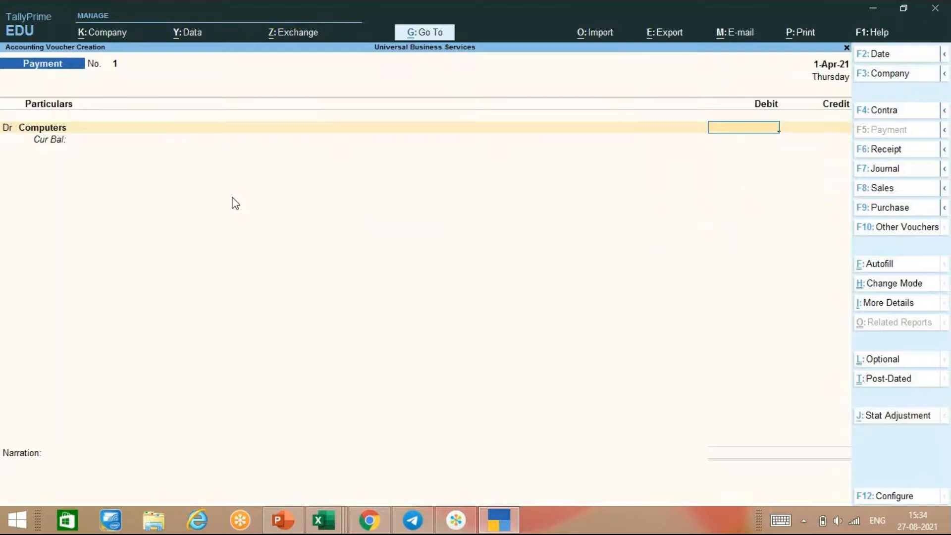
Debit Computers with 2,500 and credit Cash with the same amount in the Payment voucher.
text(2500)
key(Return)
key(Return)
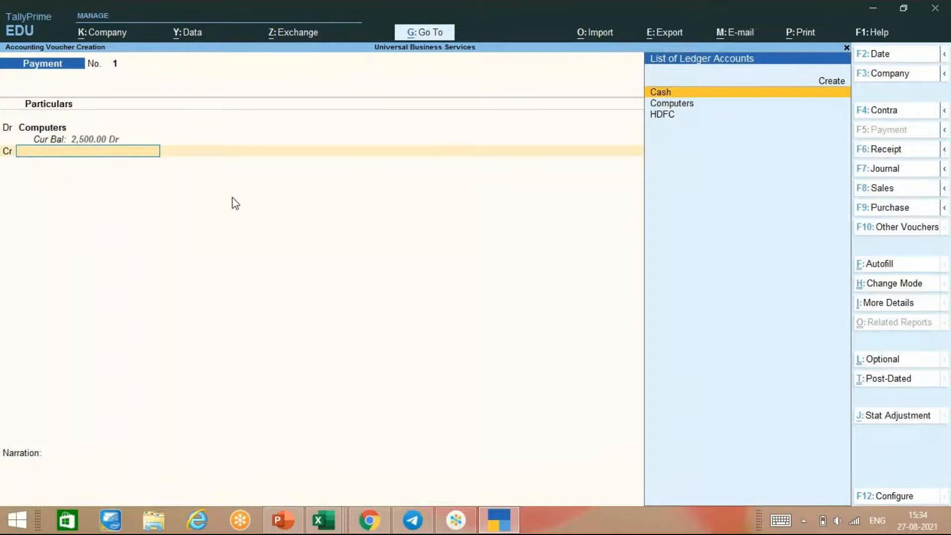
key(Return)
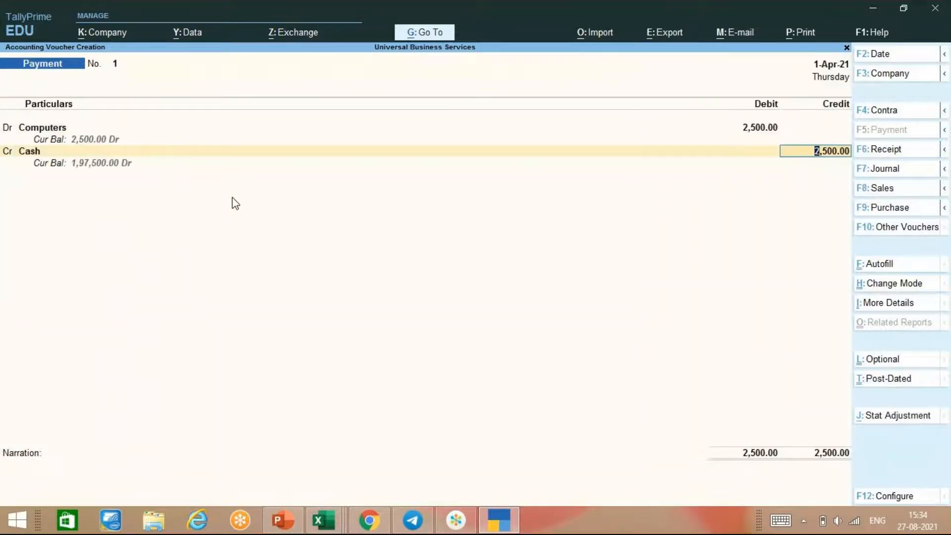
key(Return)
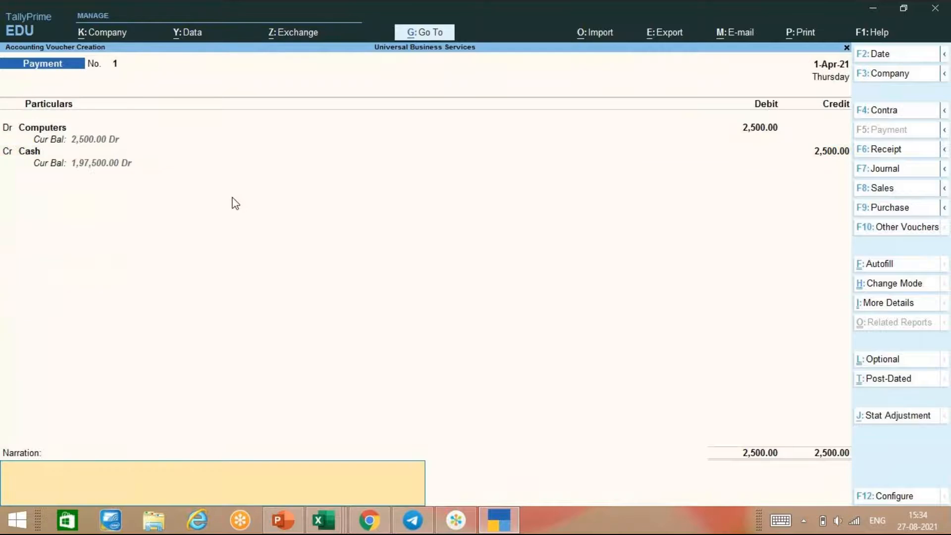
key(Up)
key(End)
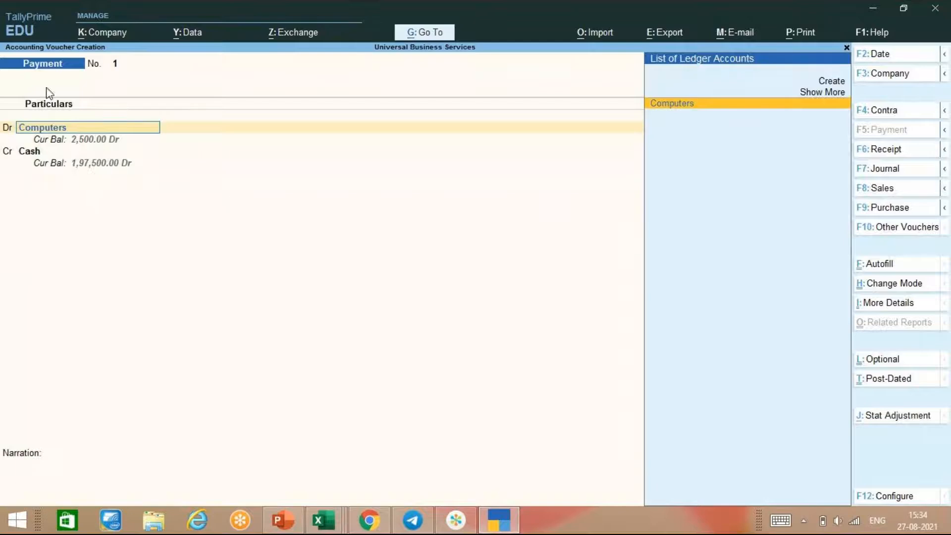
key(Return)
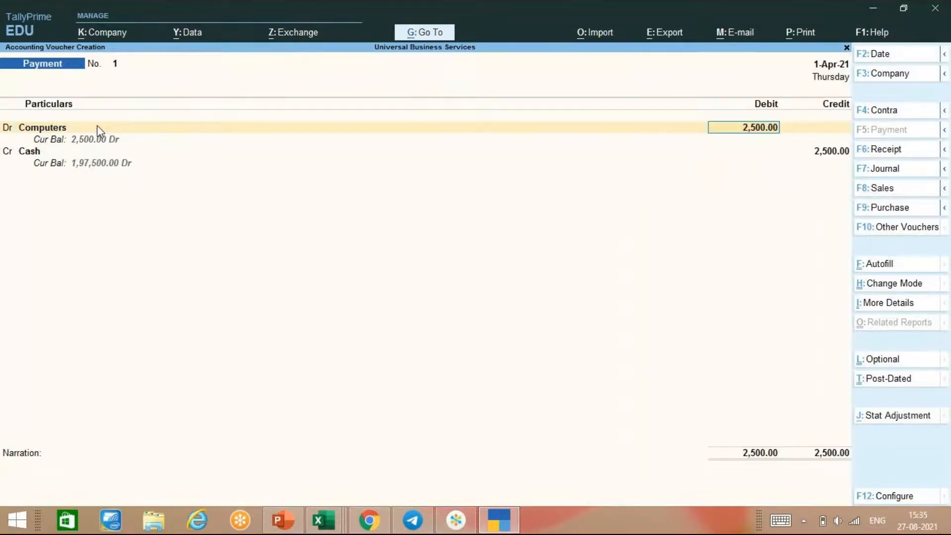
key(Return)
key(Return)
key(Return)
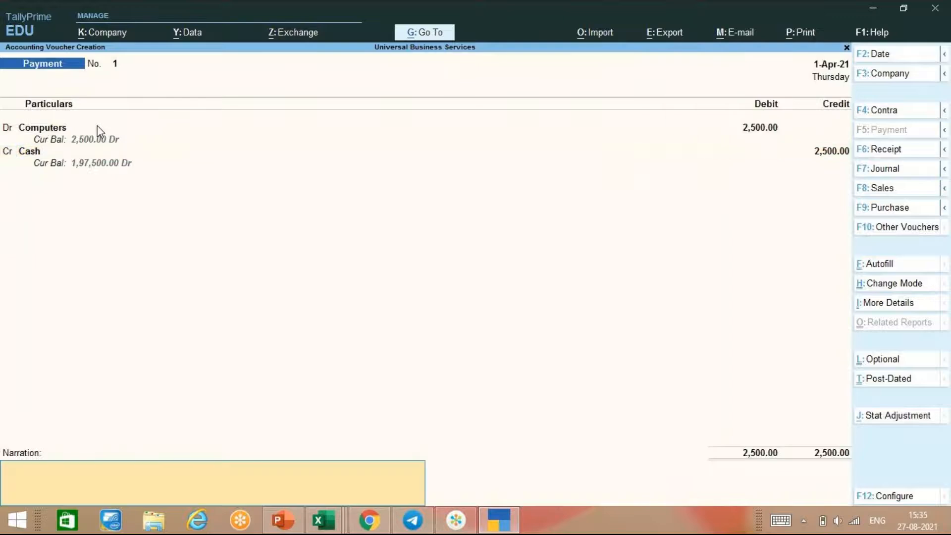
key(Return)
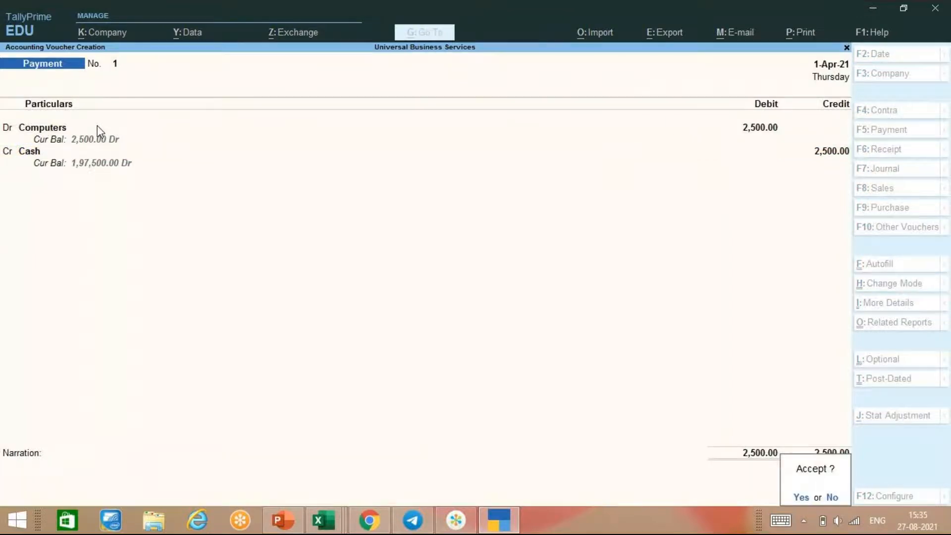
key(Escape)
Enter the narration "being computers purchased" and save the Payment voucher.
text(be)
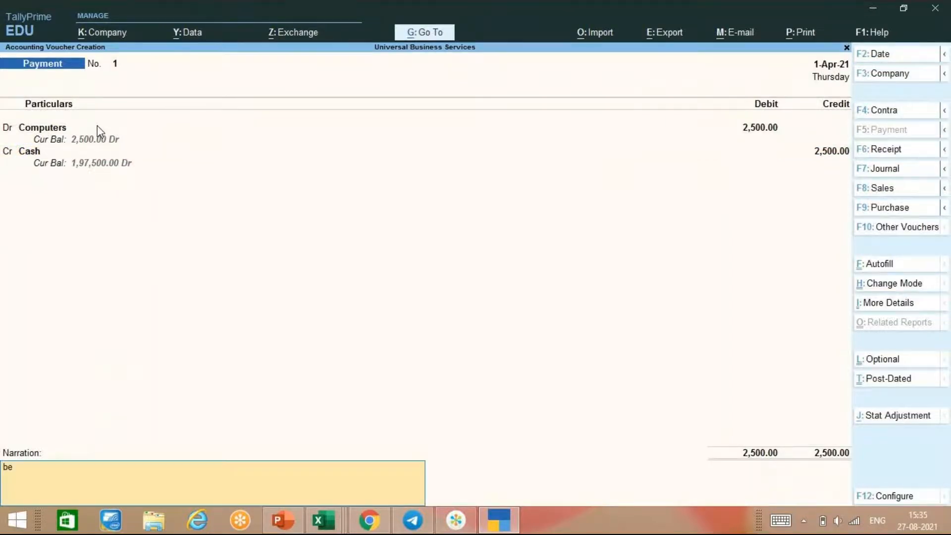
text(ing computers purchased)
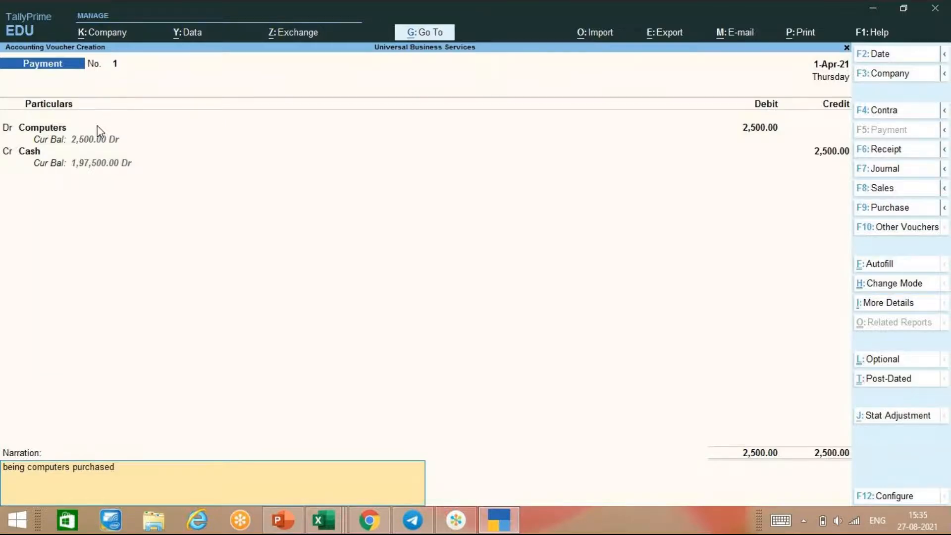
key(Return)
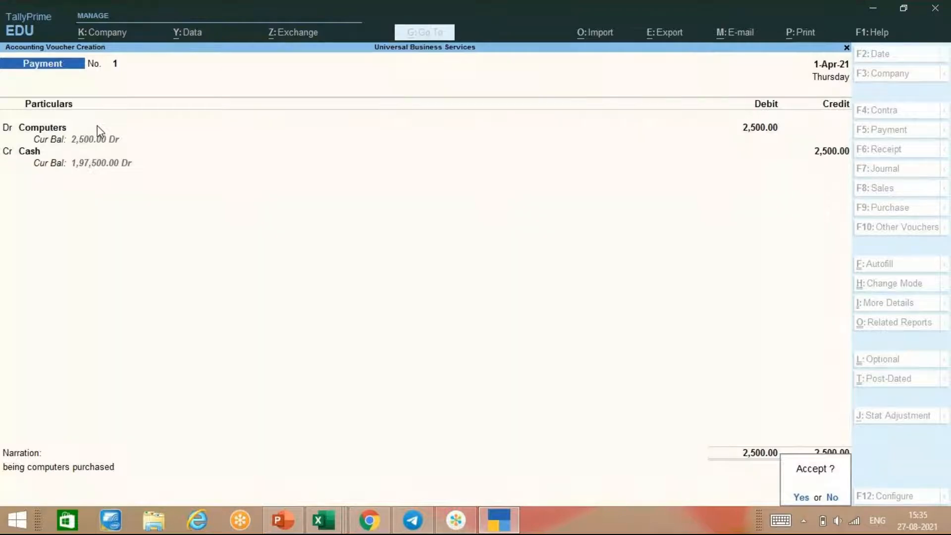
key(Return)
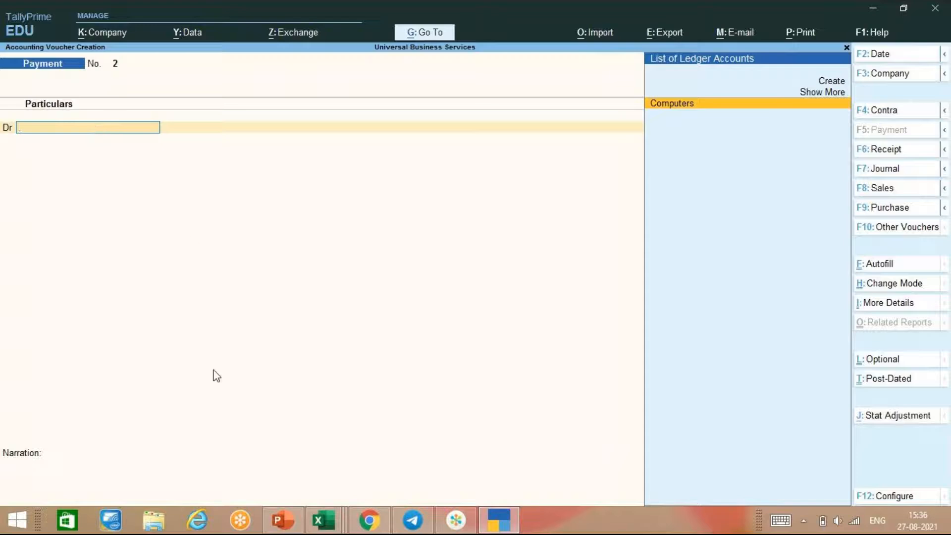
Switch to the Tally notes presentation in PowerPoint and examine the example transactions on the Receipt voucher slide.
click(452, 519)
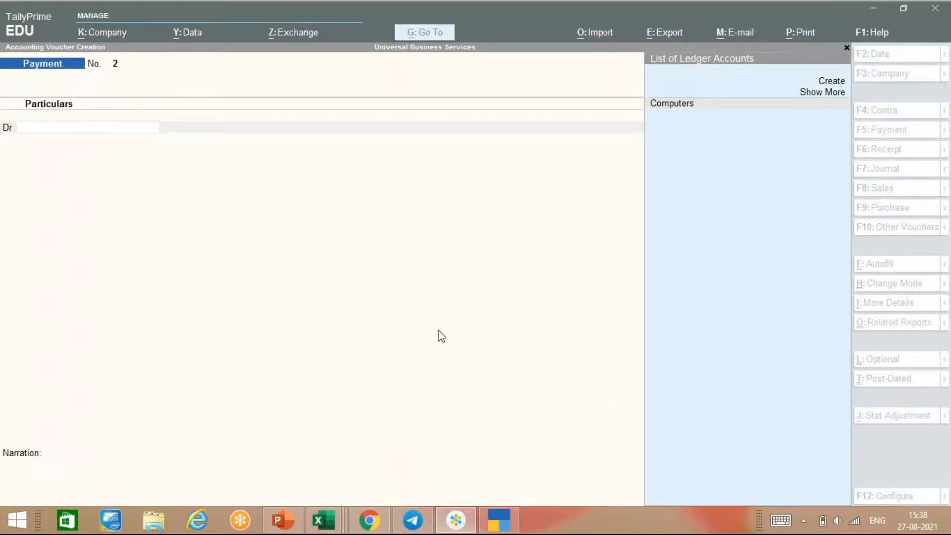
click(296, 529)
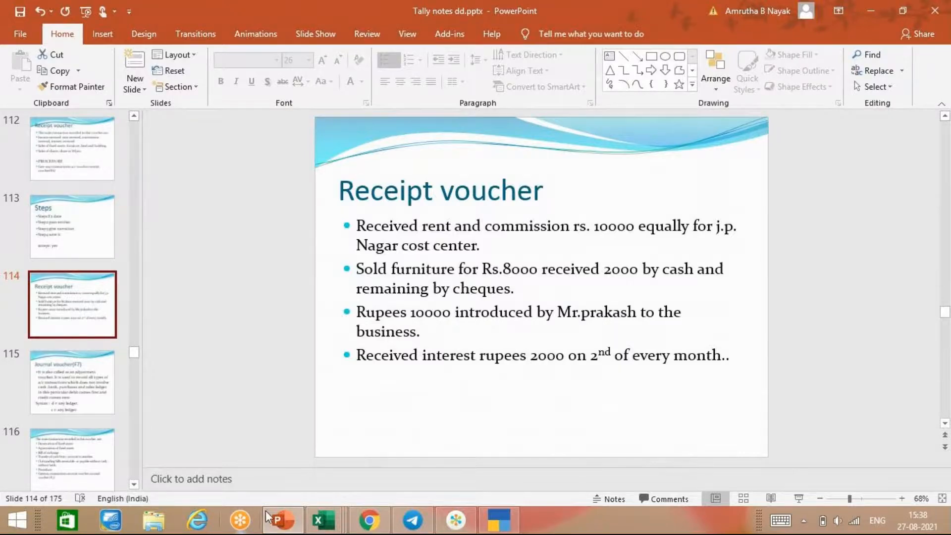
mouse_move(277, 519)
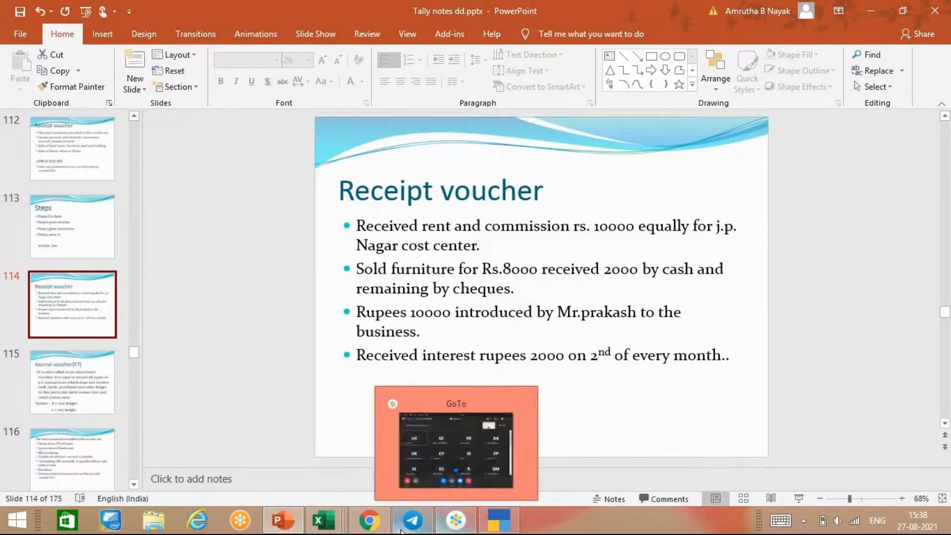
mouse_move(416, 529)
mouse_move(377, 529)
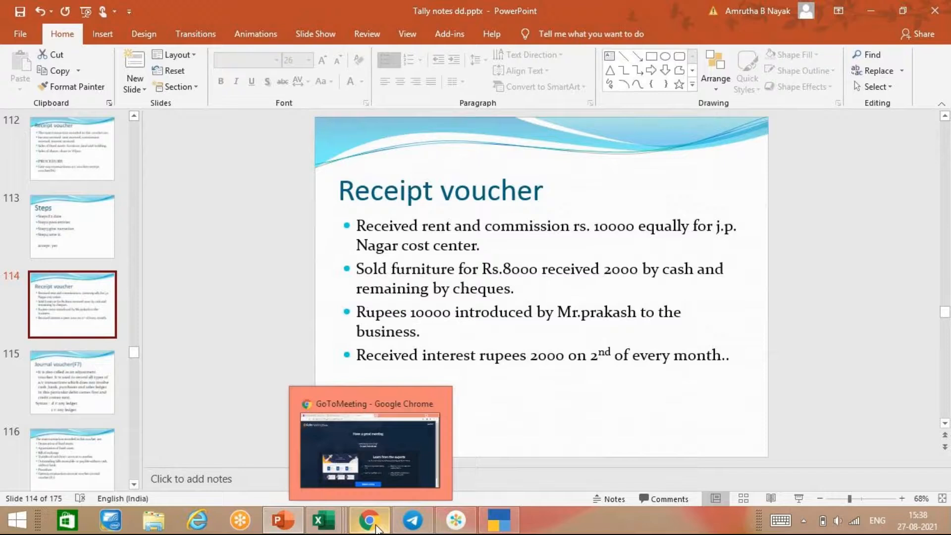
click(492, 523)
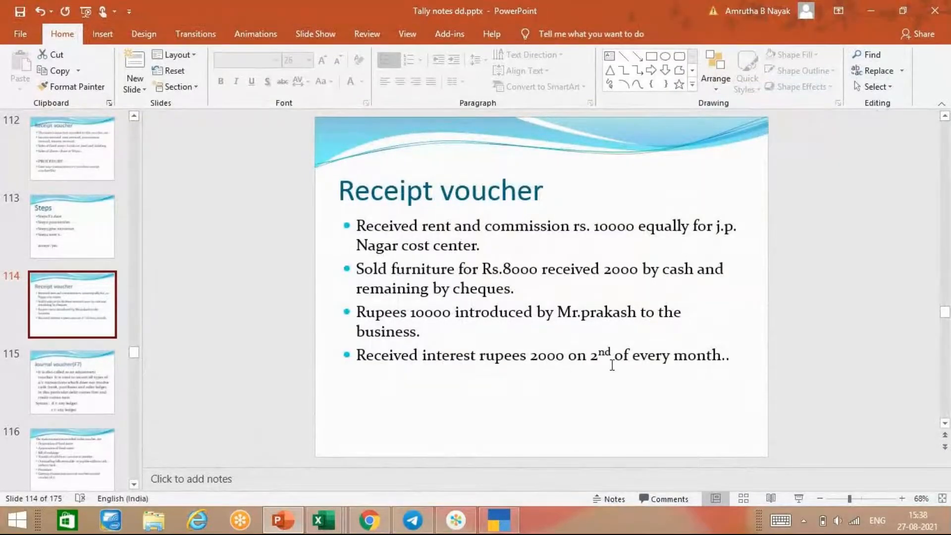
Switch back to TallyPrime, start a Receipt voucher and set its date to 2-4-2021.
click(494, 521)
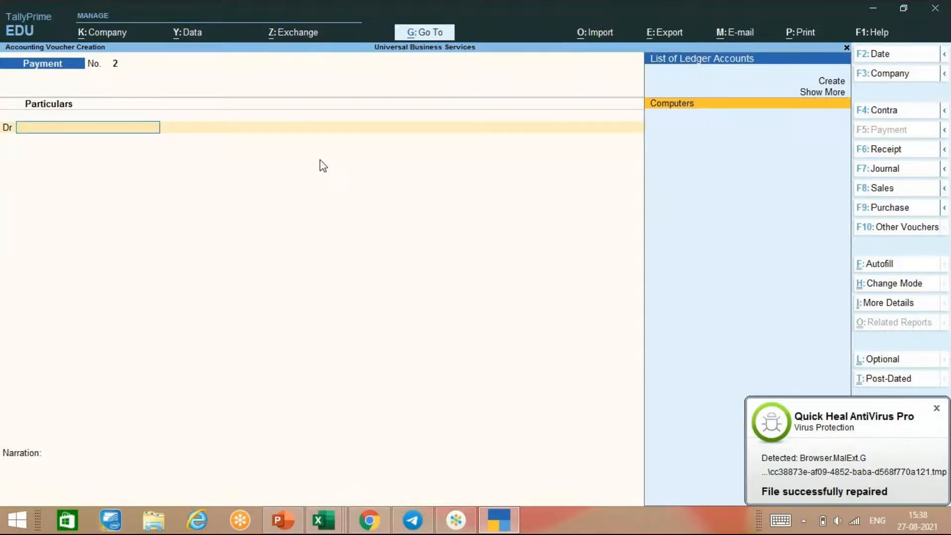
key(F6)
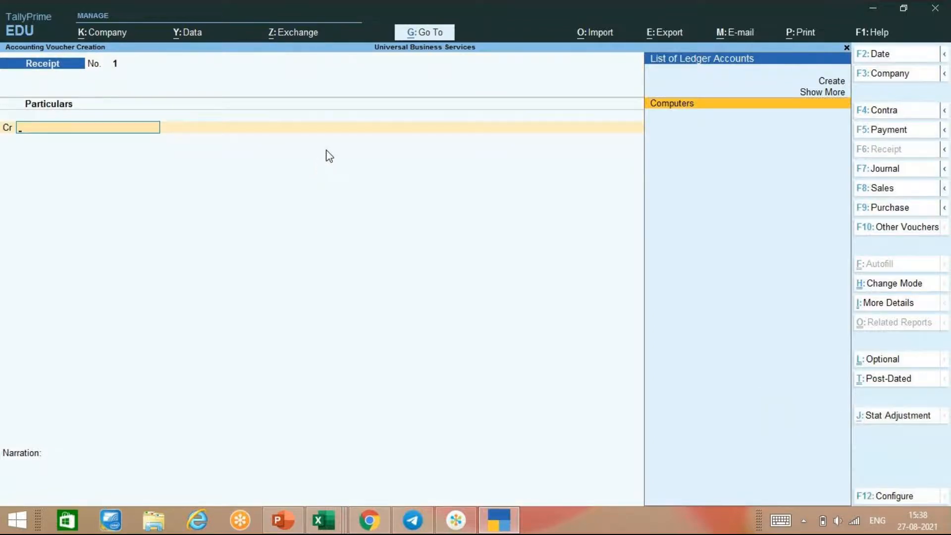
key(F2)
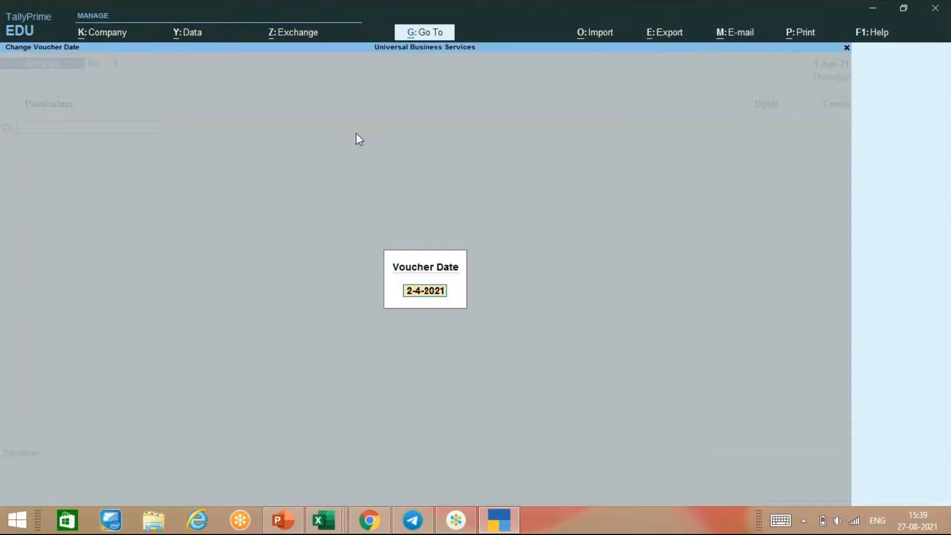
click(265, 528)
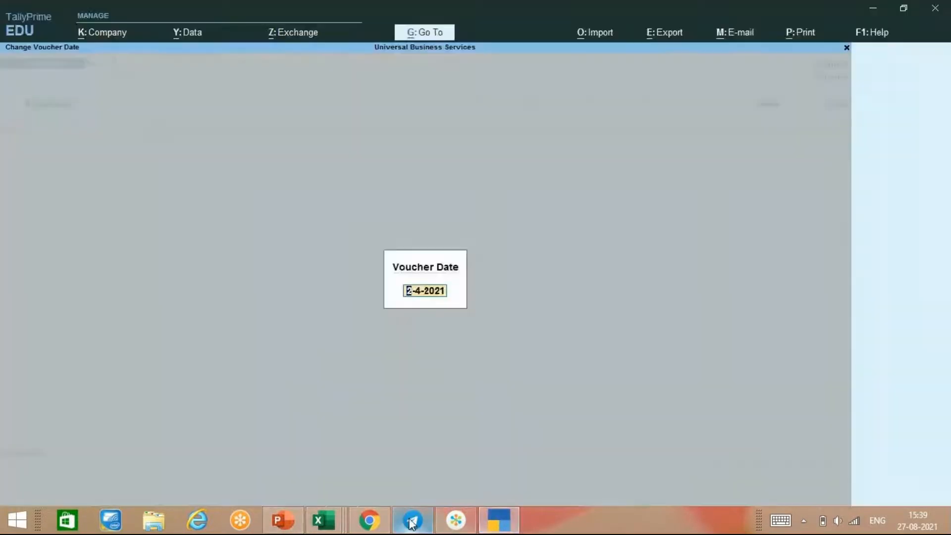
click(498, 520)
mouse_move(411, 524)
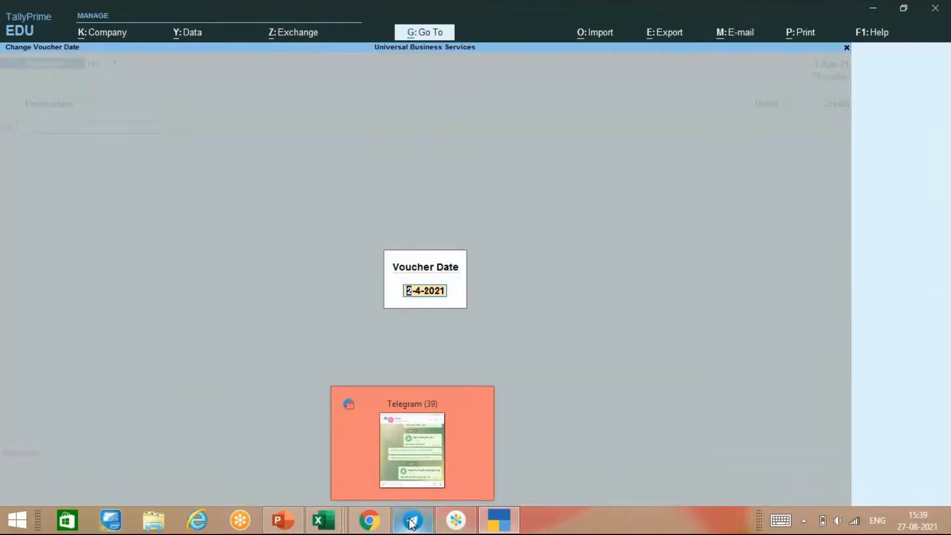
key(Return)
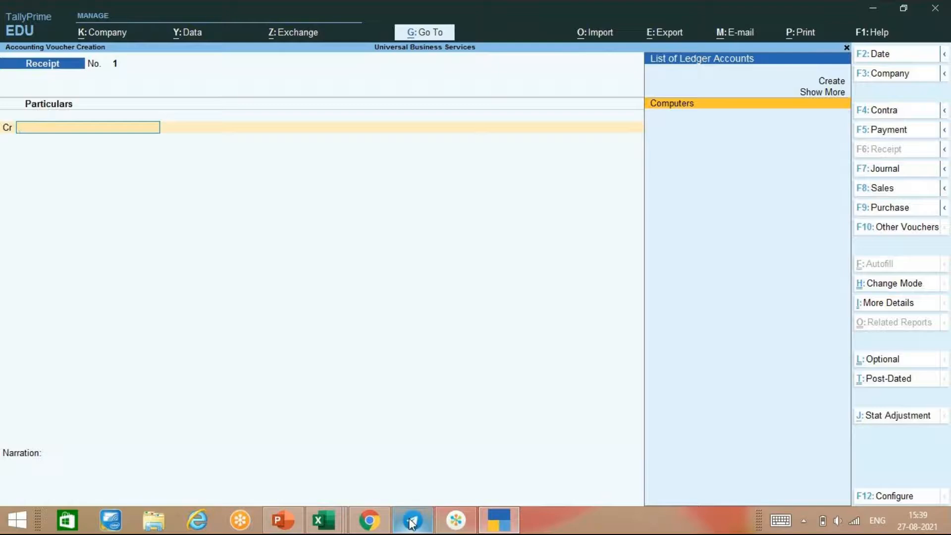
Begin a new ledger named "Intrest A/c" for the Receipt voucher's credit line, leaving its alias blank.
key(alt+c)
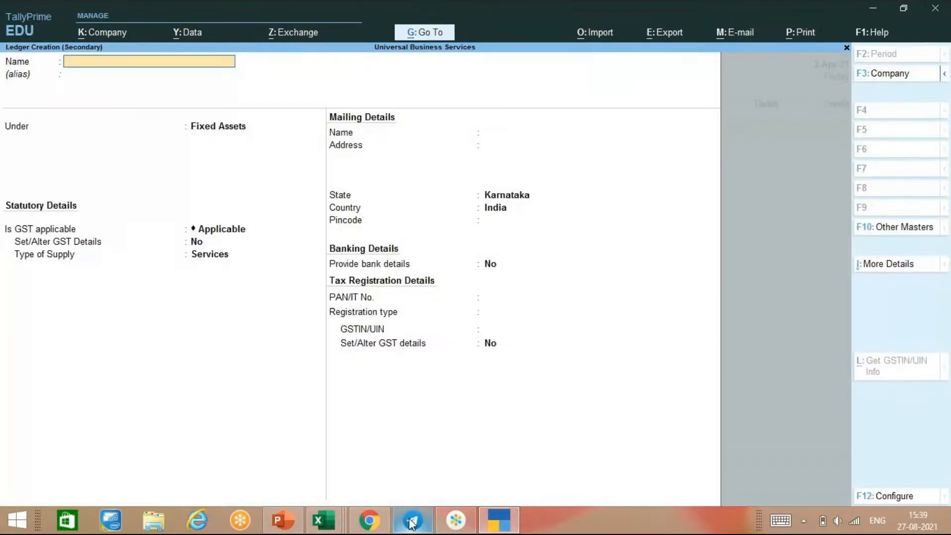
click(411, 521)
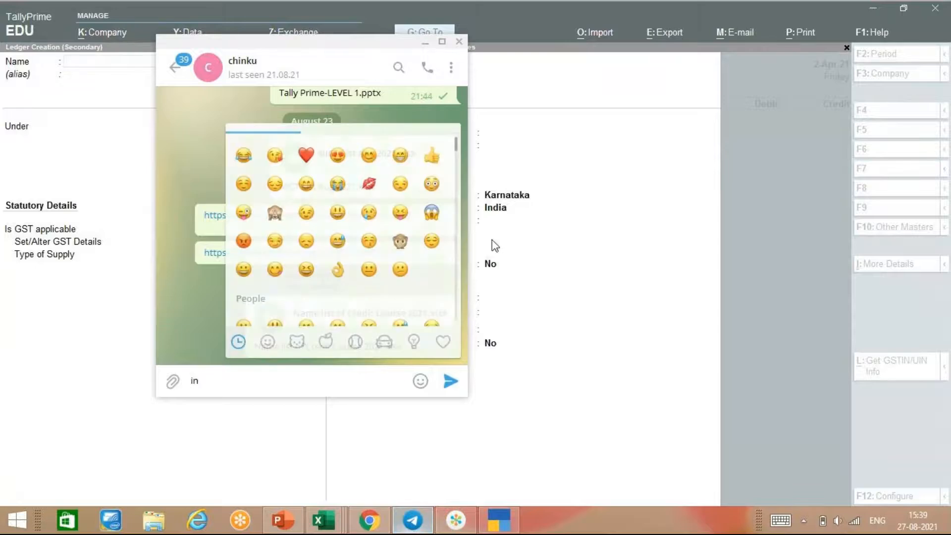
click(425, 43)
text(Intrest)
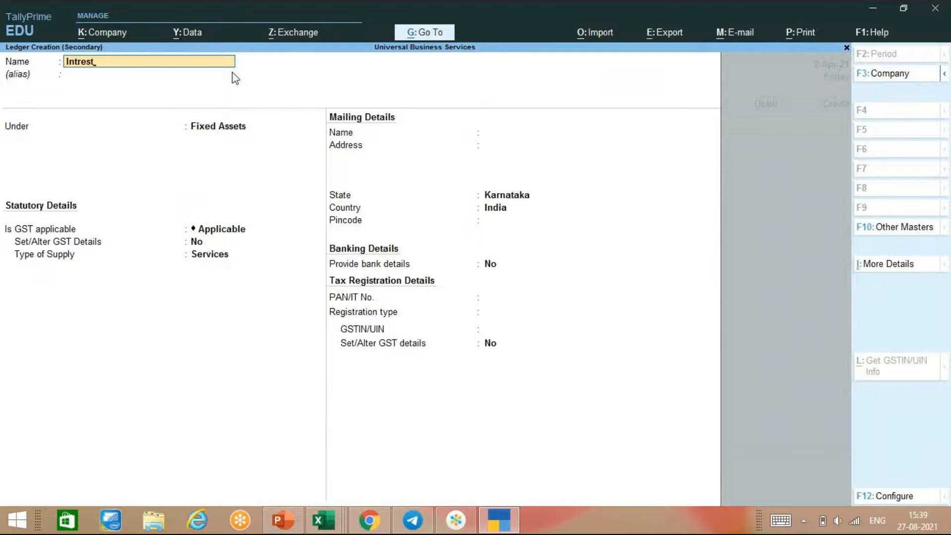
text( A/c)
key(Return)
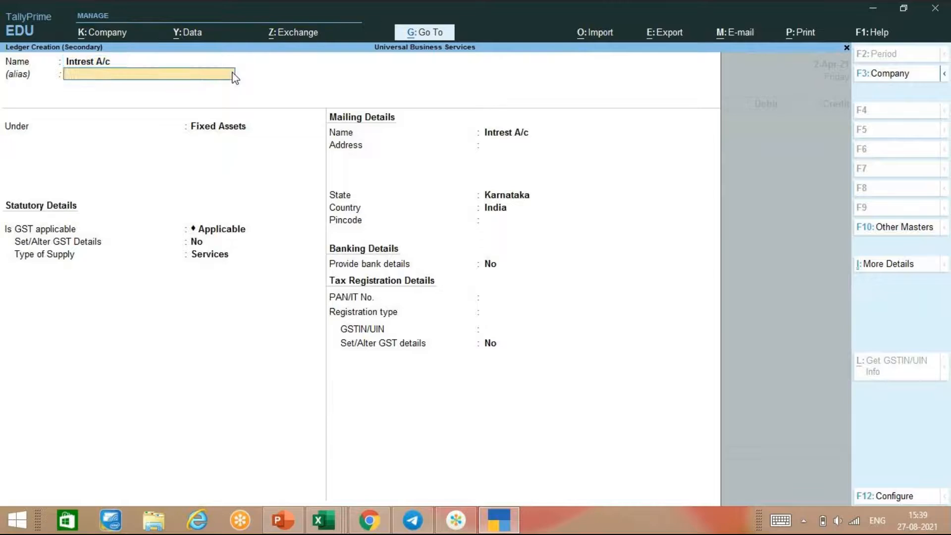
key(Return)
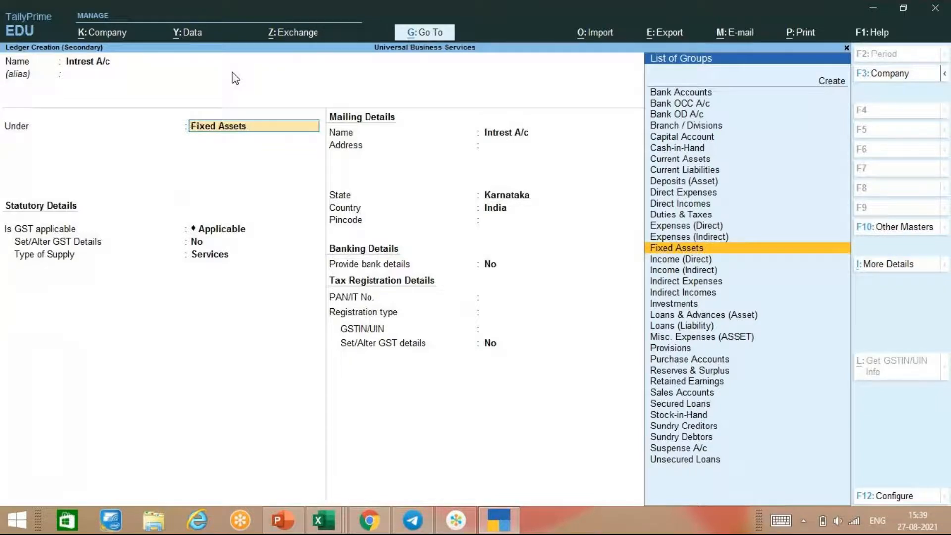
Place the Intrest A/c ledger under Indirect Incomes and save it.
key(Down)
key(Down)
key(Down)
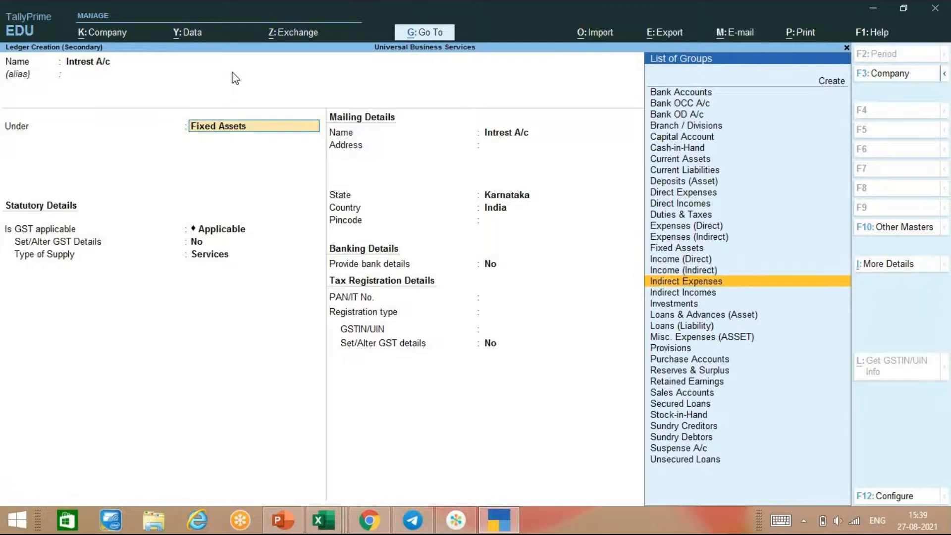
key(Down)
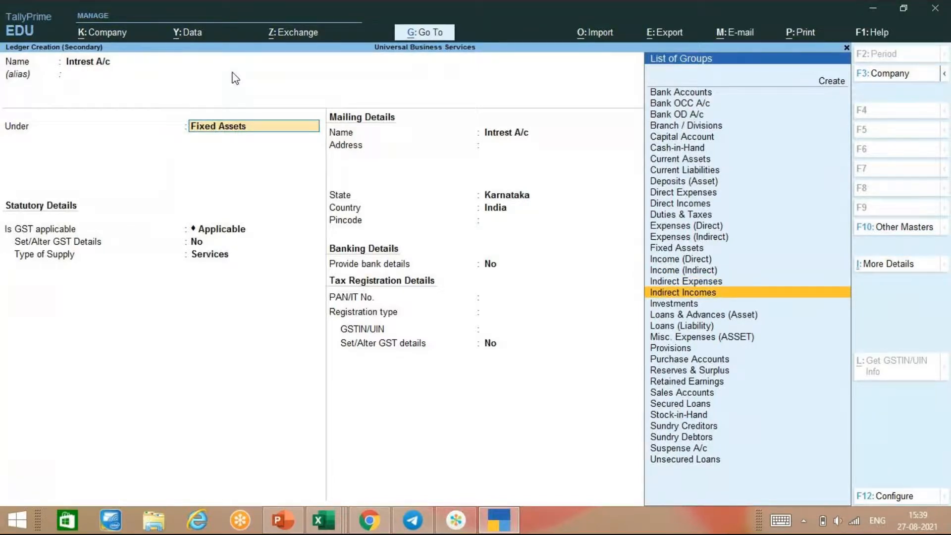
key(Return)
key(ctrl+a)
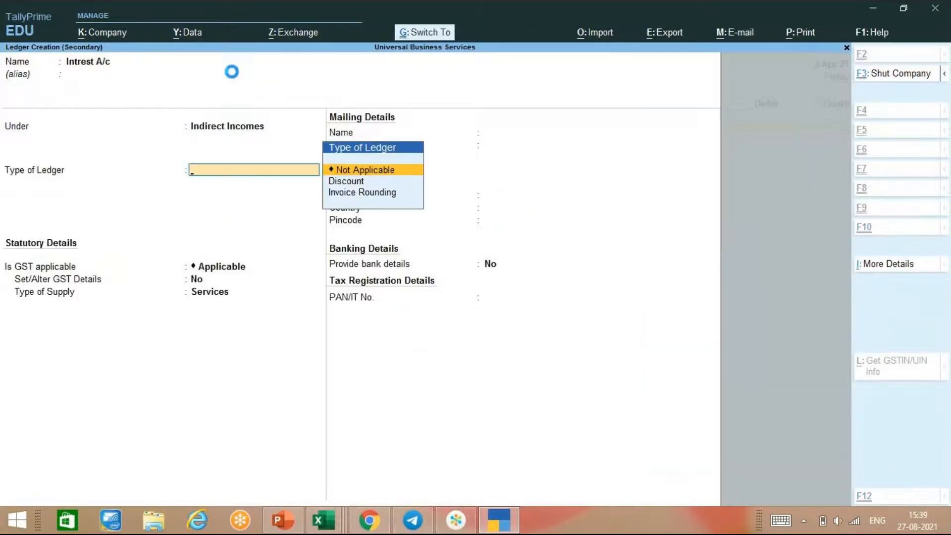
key(Return)
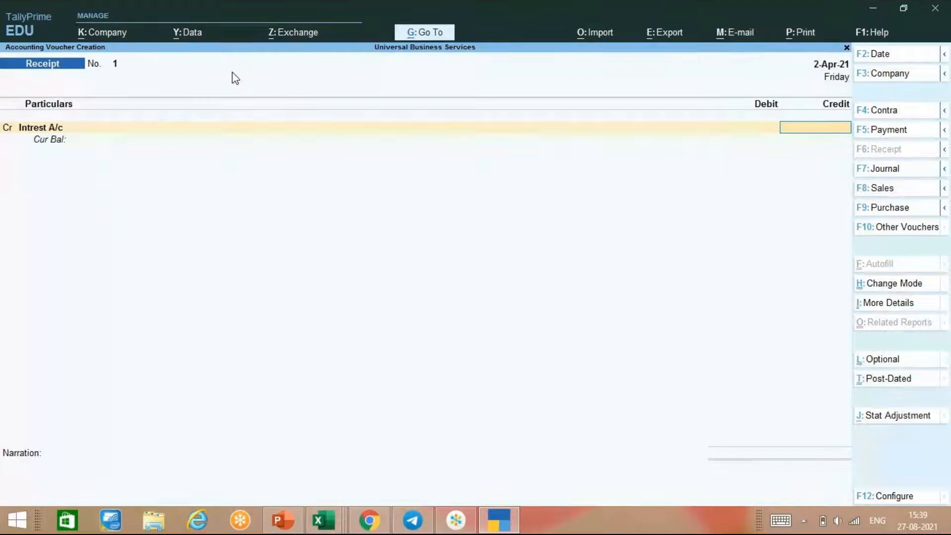
Try to credit Intrest A/c with 2,000 and allocate it to a cost centre, and abandon the Receipt voucher.
text(2000)
key(Return)
key(alt+c)
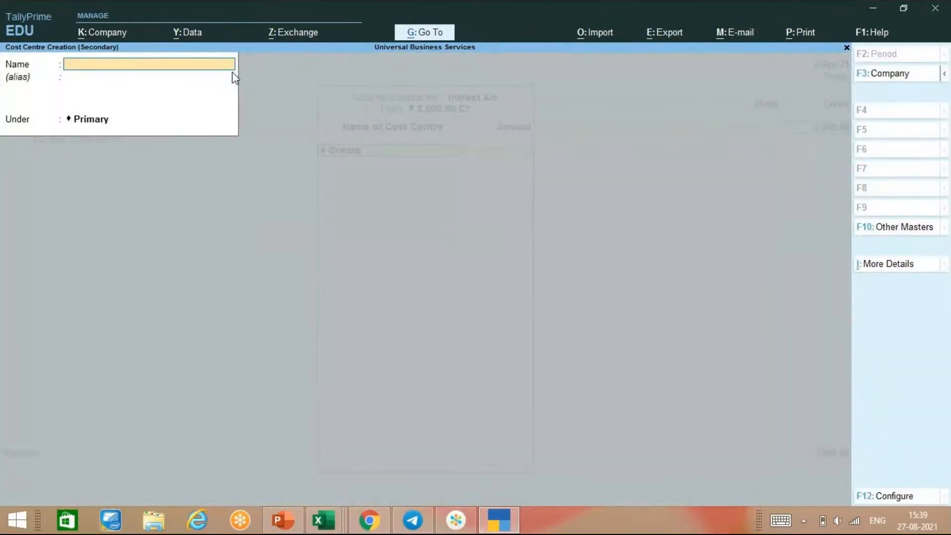
key(Escape)
key(Return)
key(Escape)
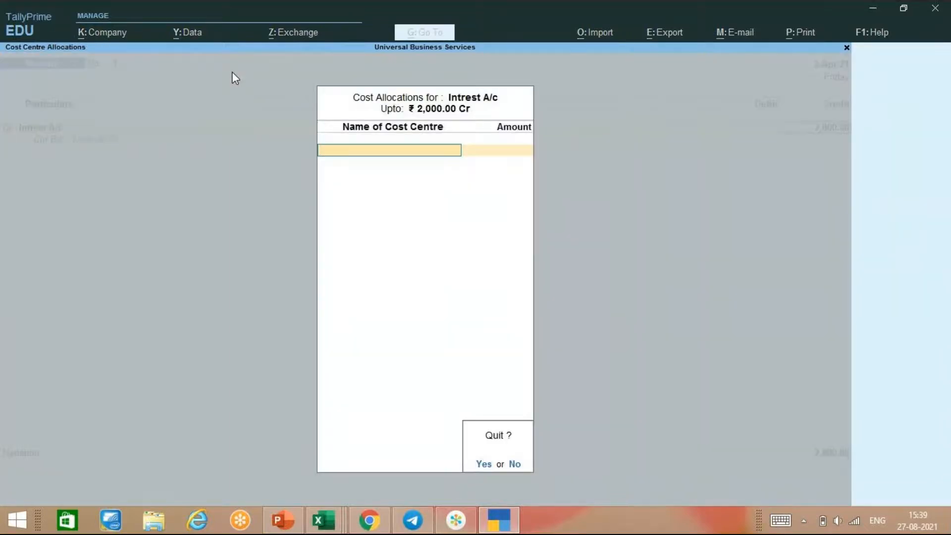
key(Return)
key(BackSpace)
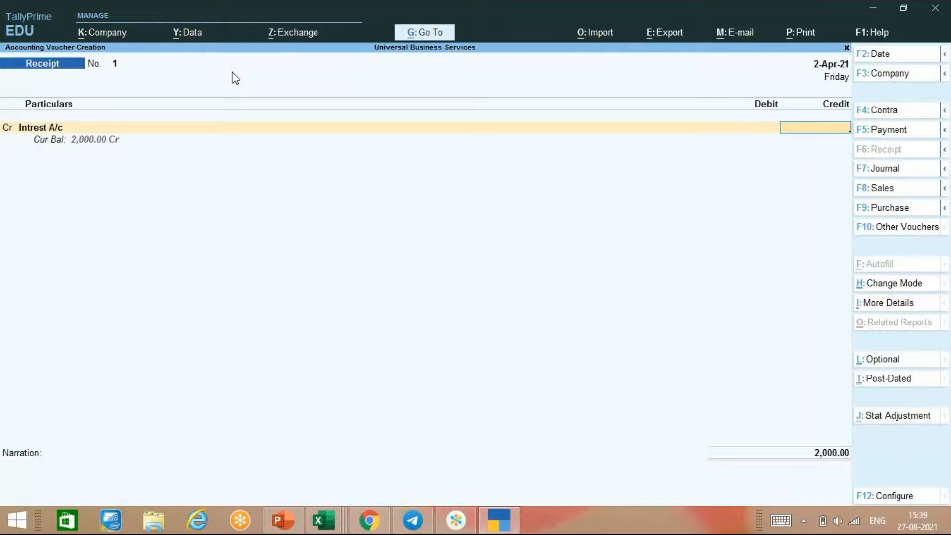
key(Escape)
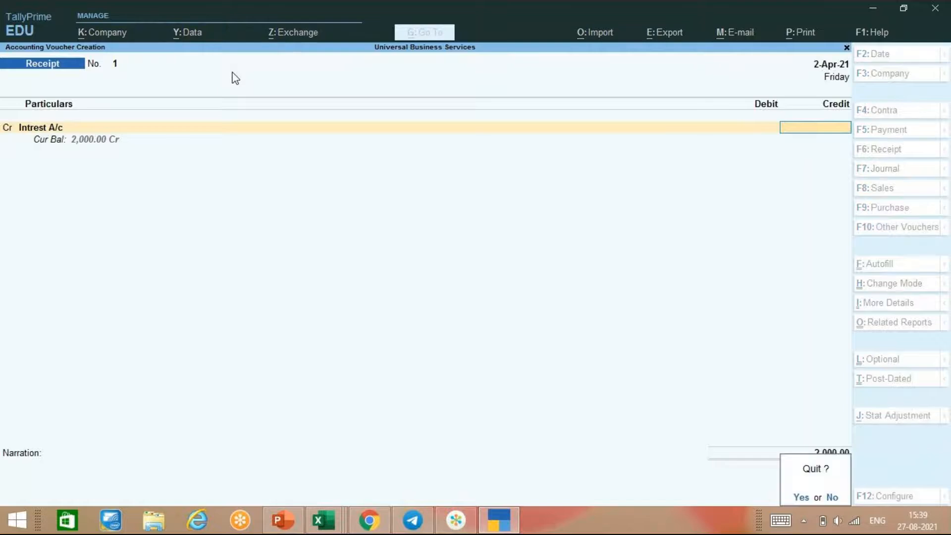
key(y)
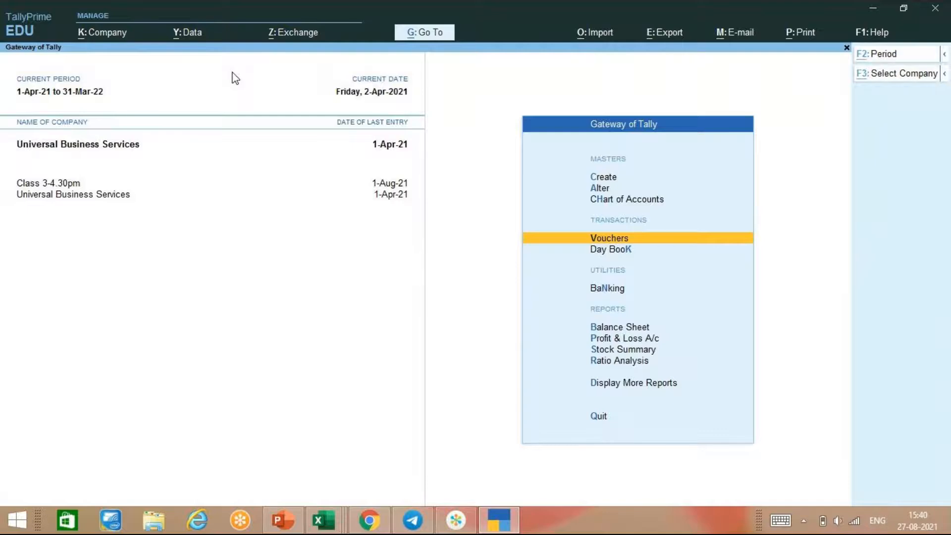
Change the active company to Class 3-4.30pm.
key(XF86AudioMute)
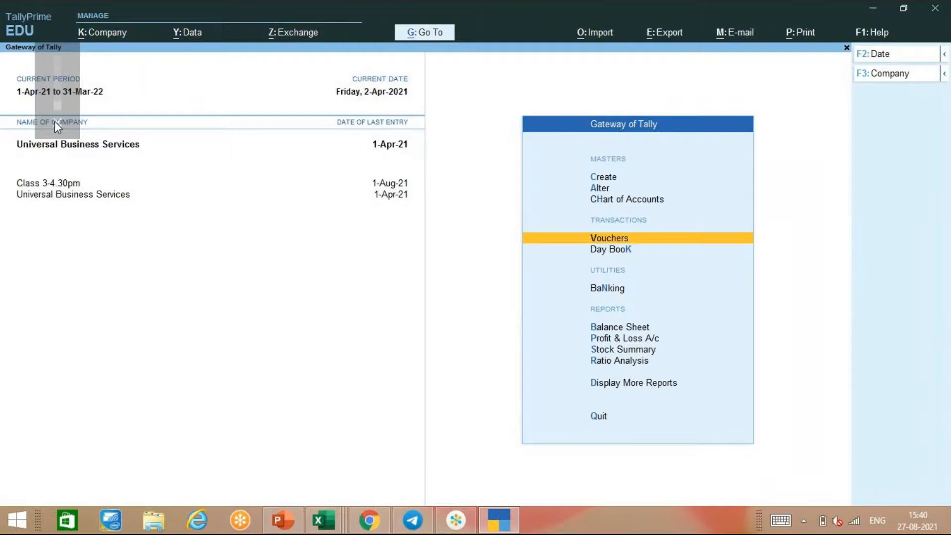
key(F3)
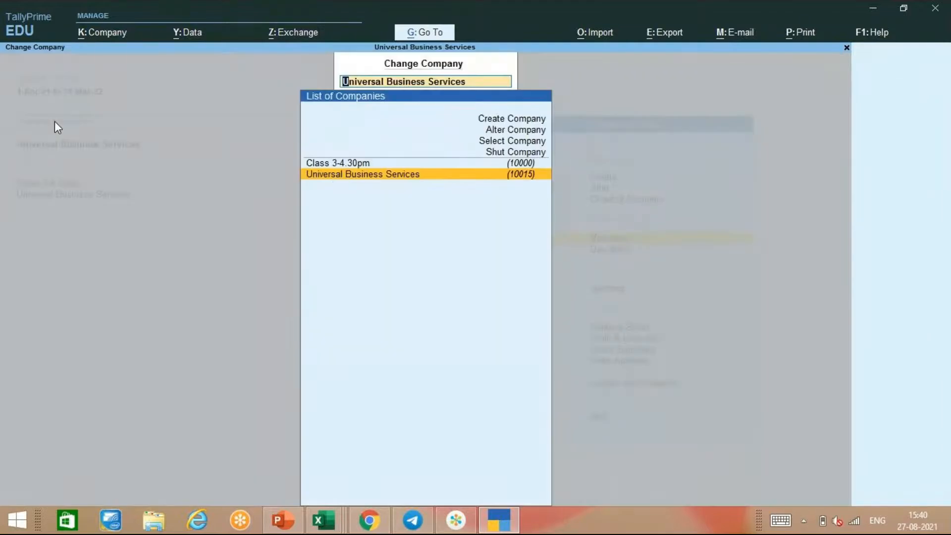
key(XF86AudioMute)
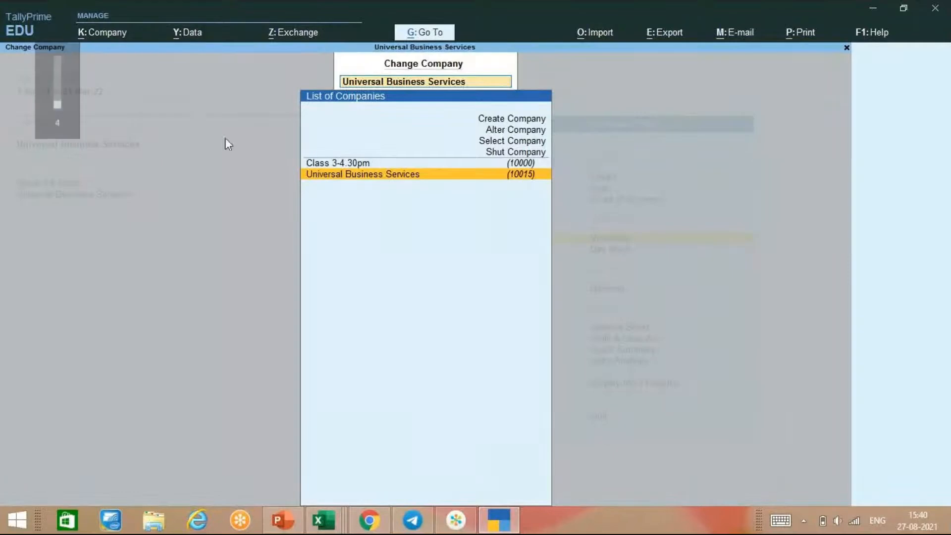
click(359, 164)
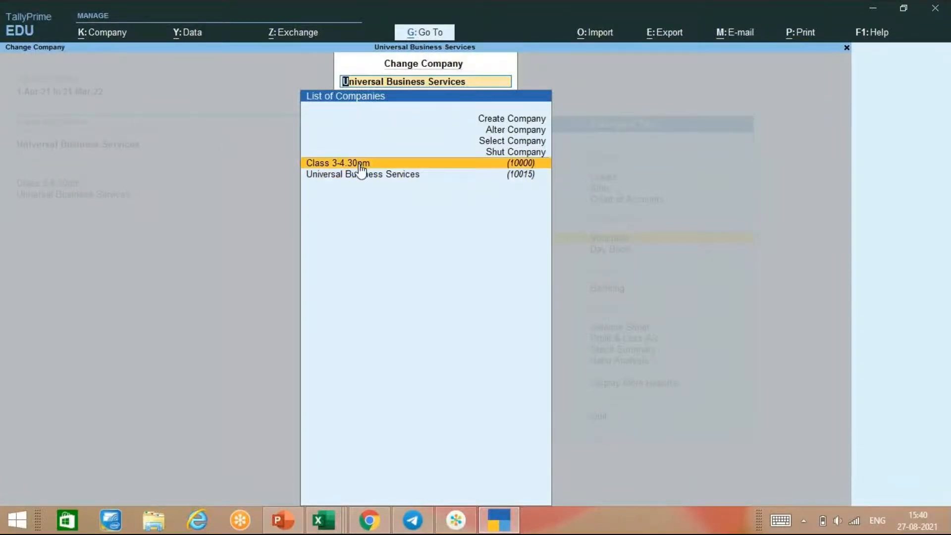
click(359, 165)
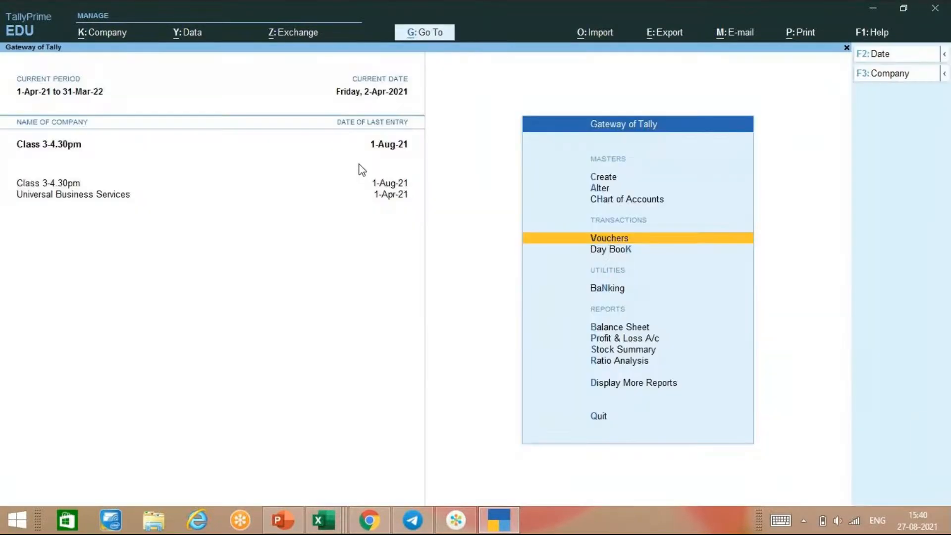
Open a Receipt voucher and create an "Intrst" ledger under Indirect Incomes for its credit line.
key(Return)
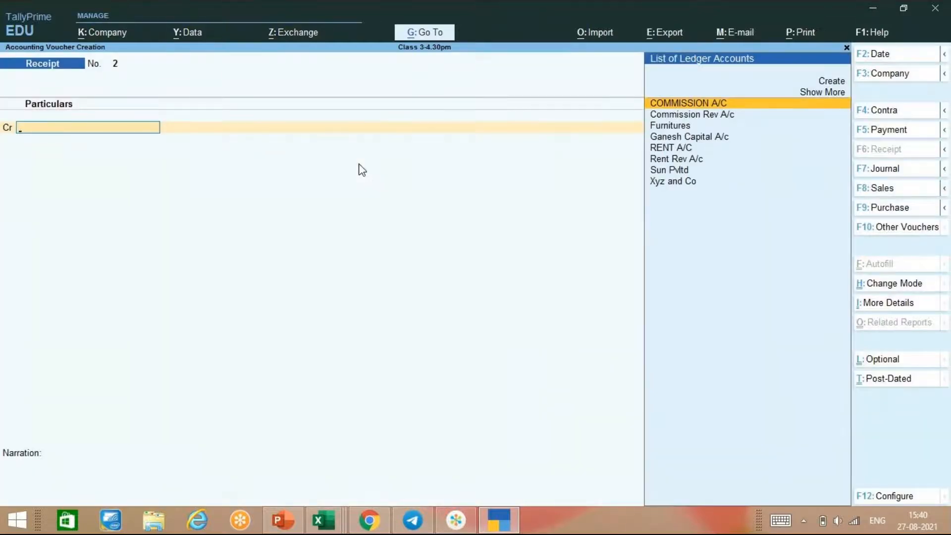
key(alt+c)
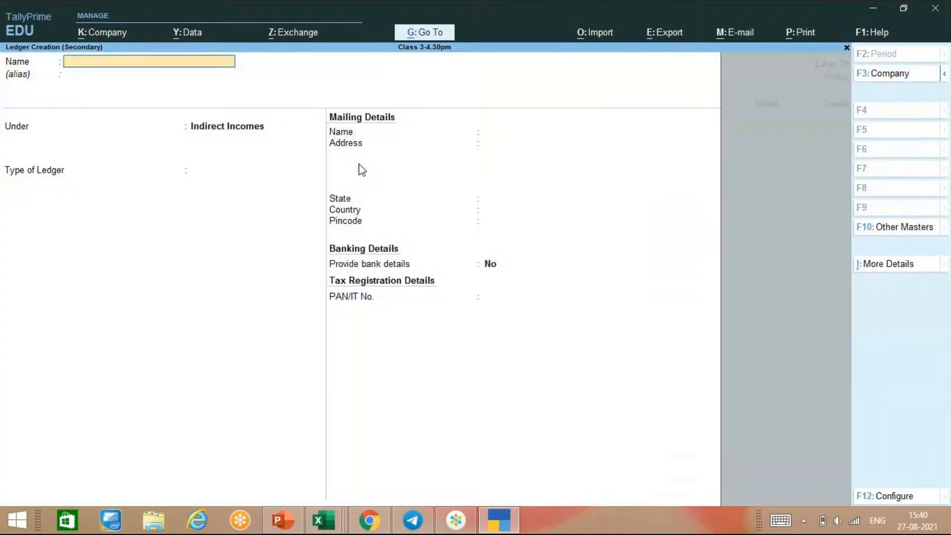
text(Intrst)
key(Return)
key(Return)
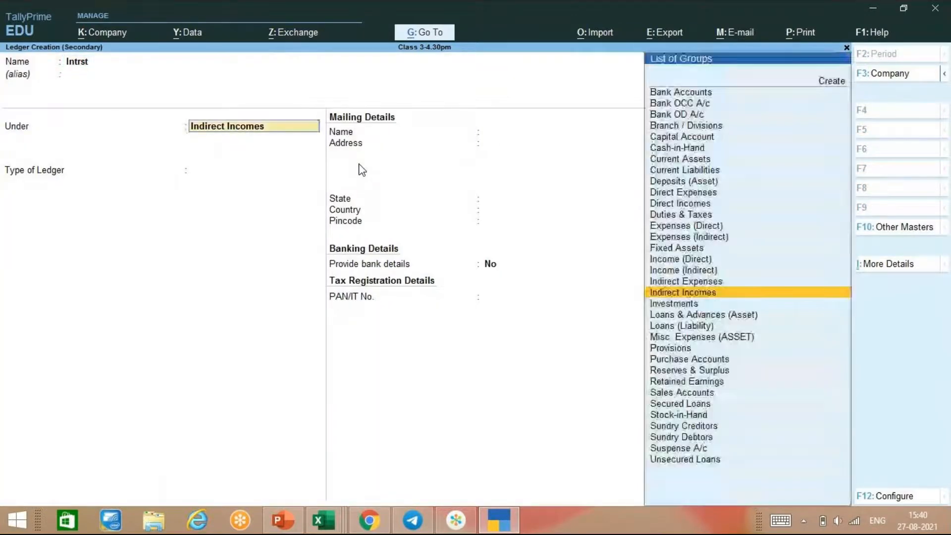
key(Return)
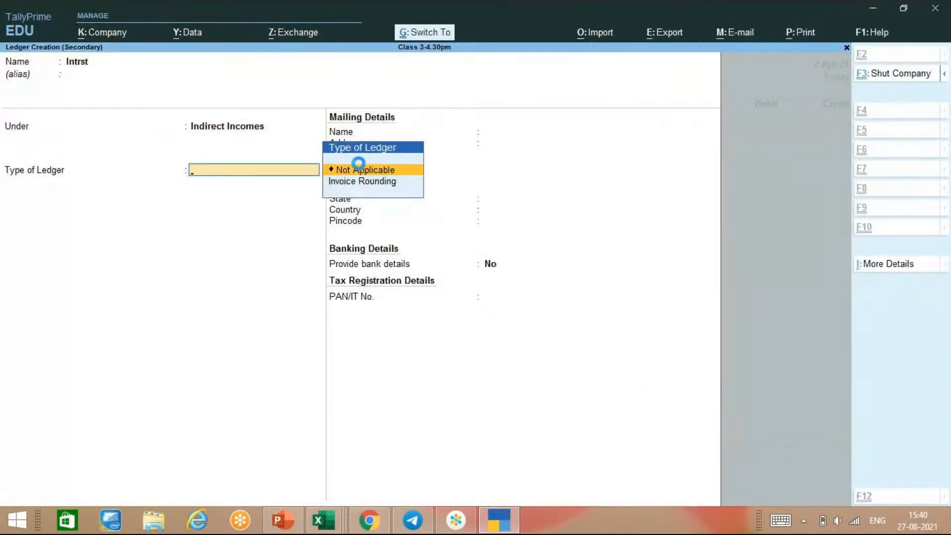
key(ctrl+a)
Credit Intrst with 2,000 allocated to the Bangal cost centre under Karn, and debit Cash with the same amount.
text(2000)
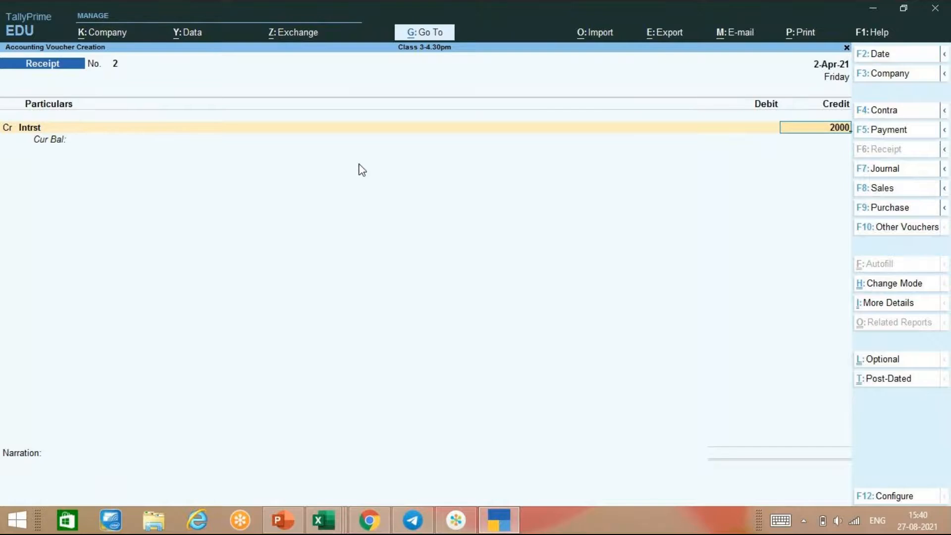
key(Return)
key(Return)
key(Return)
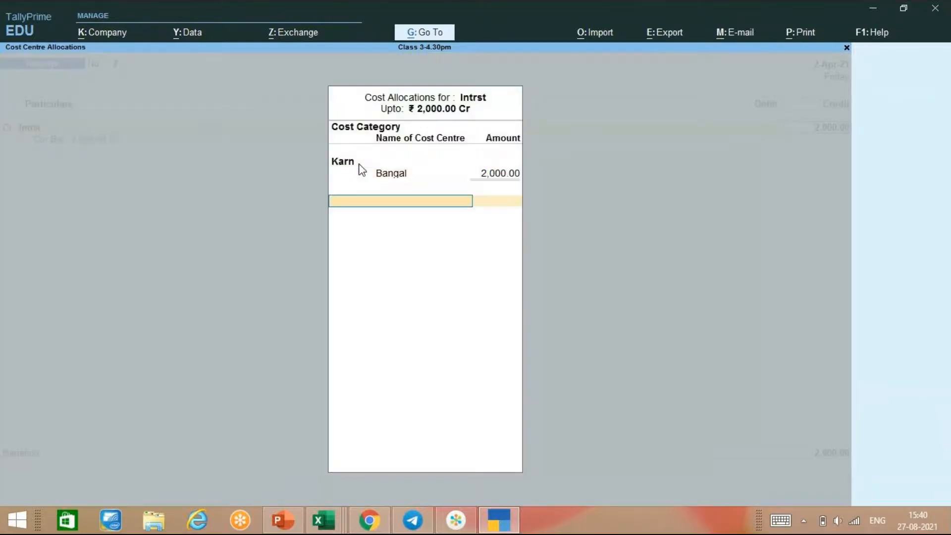
key(Return)
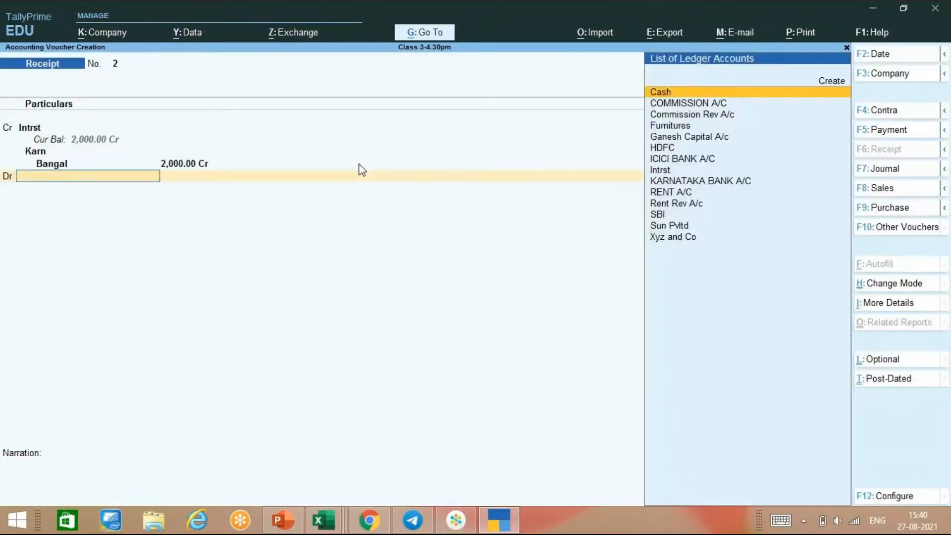
key(Return)
key(Return)
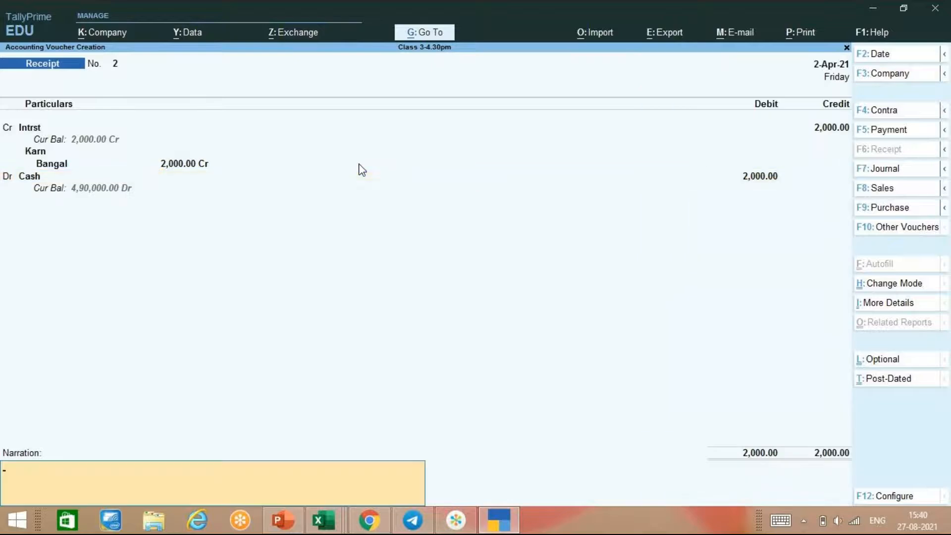
Enter the narration "beind interest paid for the ,onth april" and save the Receipt voucher.
text(beind interest paid for the ,onth)
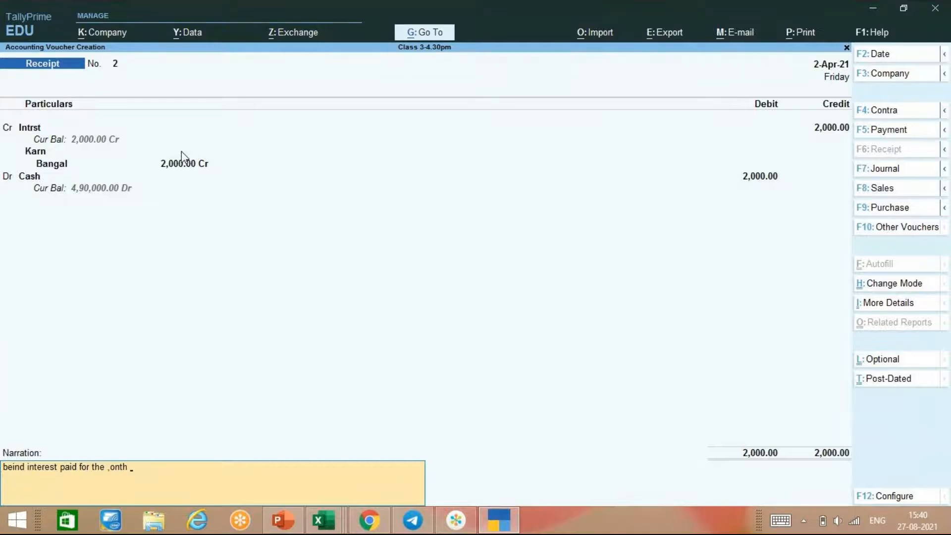
text( april)
key(Return)
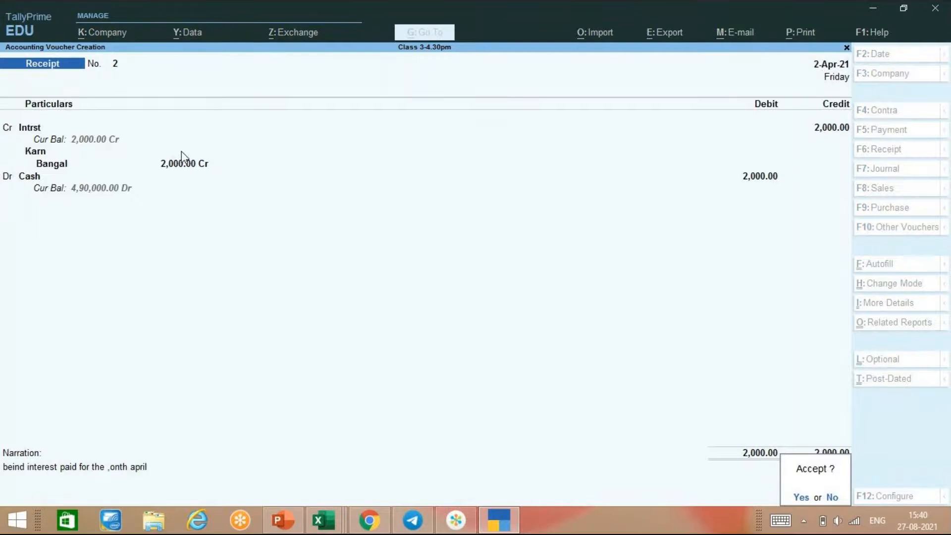
key(Return)
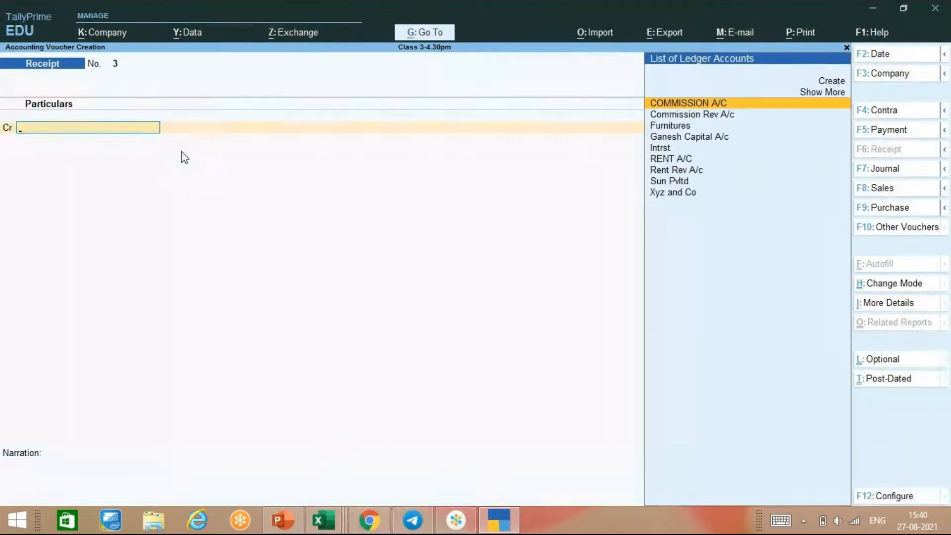
Set the date of the new Receipt voucher to 2-May-21.
key(F2)
text(2)
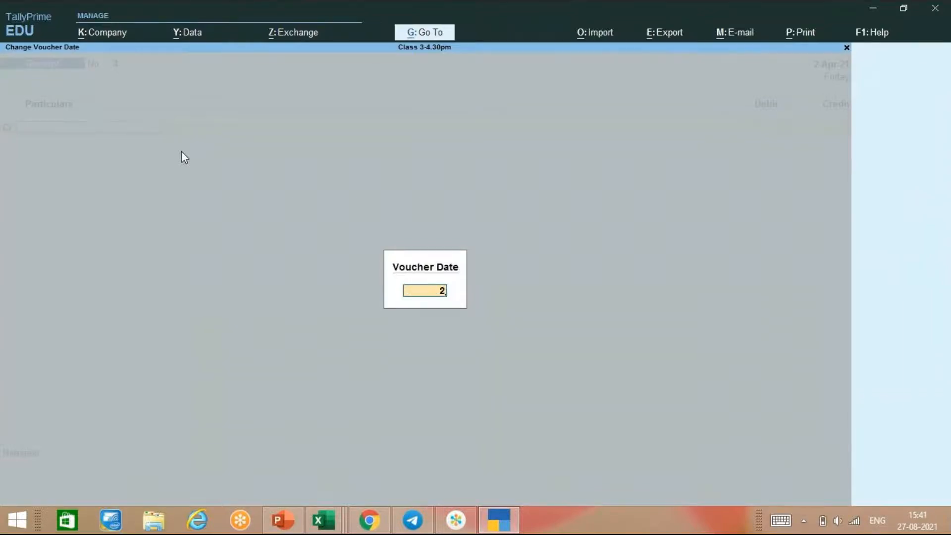
text(-)
text(4)
key(Return)
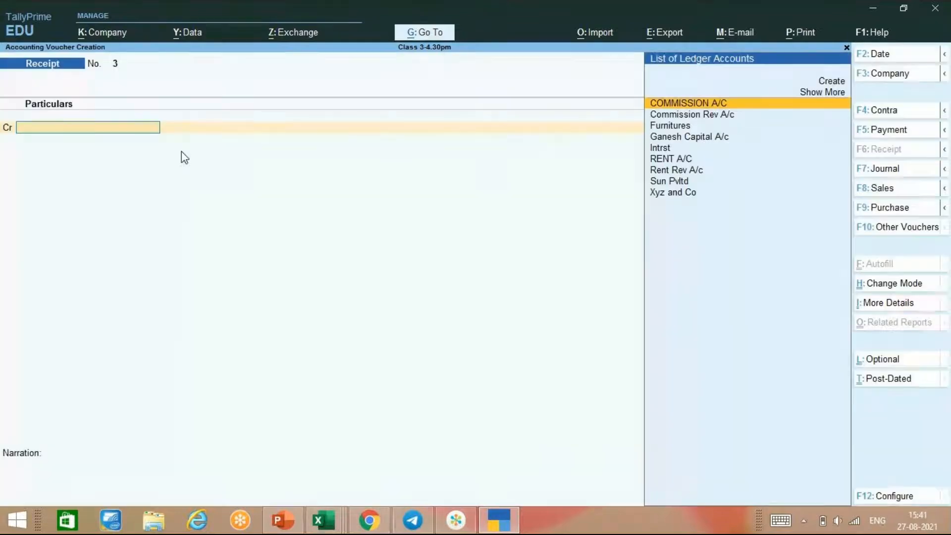
Credit the Intrst ledger with 2,000 and allocate the full amount to the Bangal cost centre under Karn.
key(Down)
key(Down)
key(Down)
key(Down)
key(Return)
text(2000)
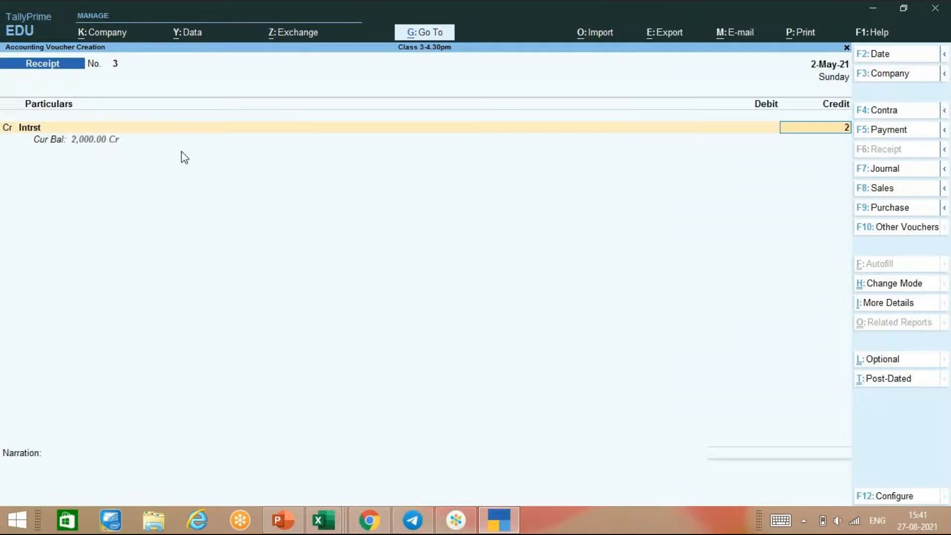
key(Return)
key(Return)
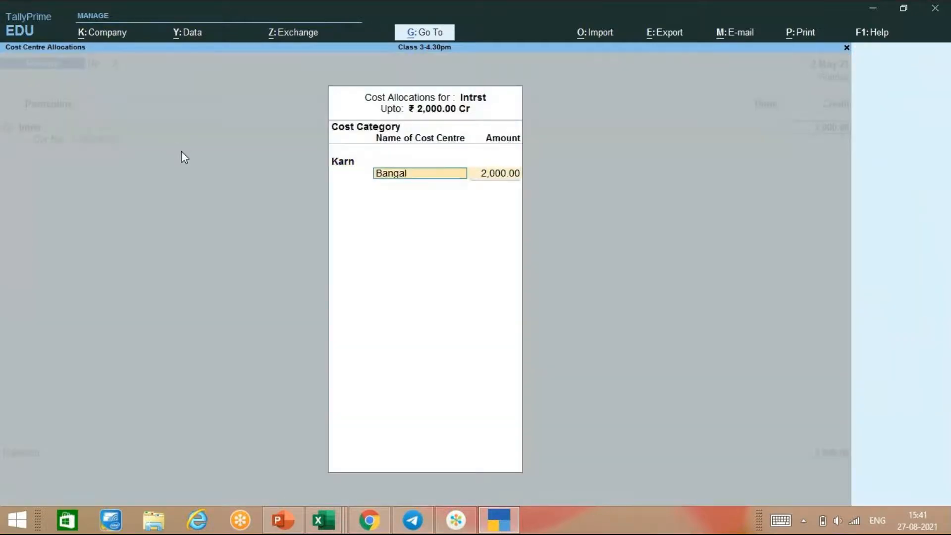
key(Return)
key(Return)
key(Return)
key(Return)
Debit Cash with 2,000 and save the Receipt voucher without a narration.
key(Return)
key(Return)
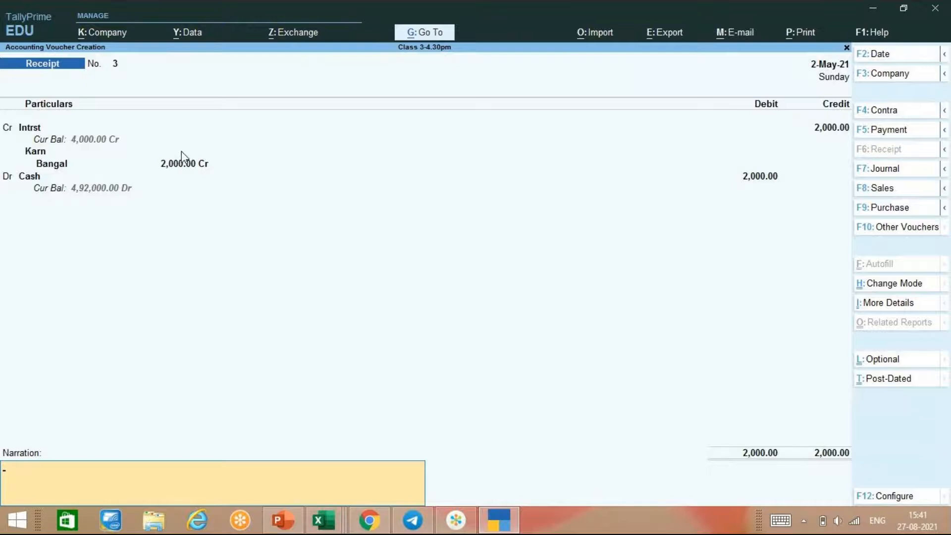
key(Return)
key(Return)
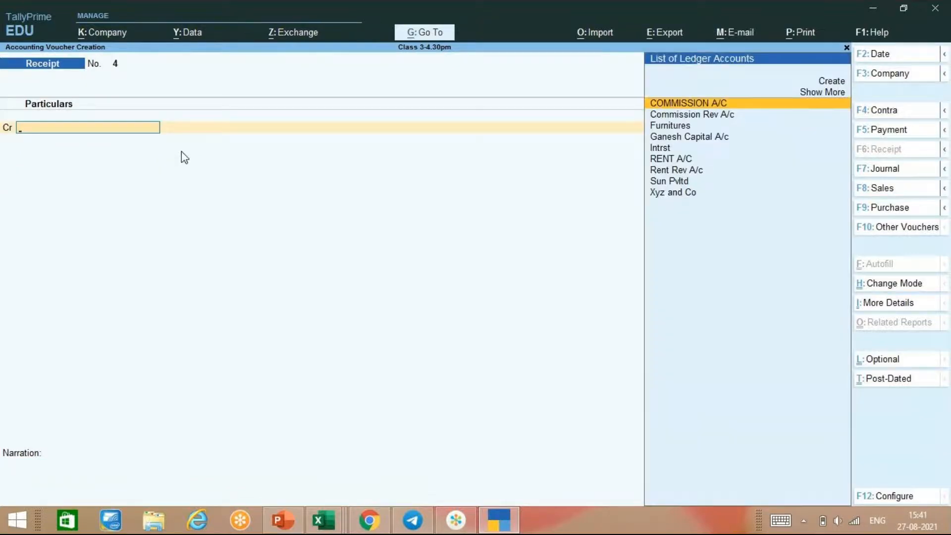
Switch to PowerPoint to review the Receipt voucher exercise slide, and return to TallyPrime.
click(455, 521)
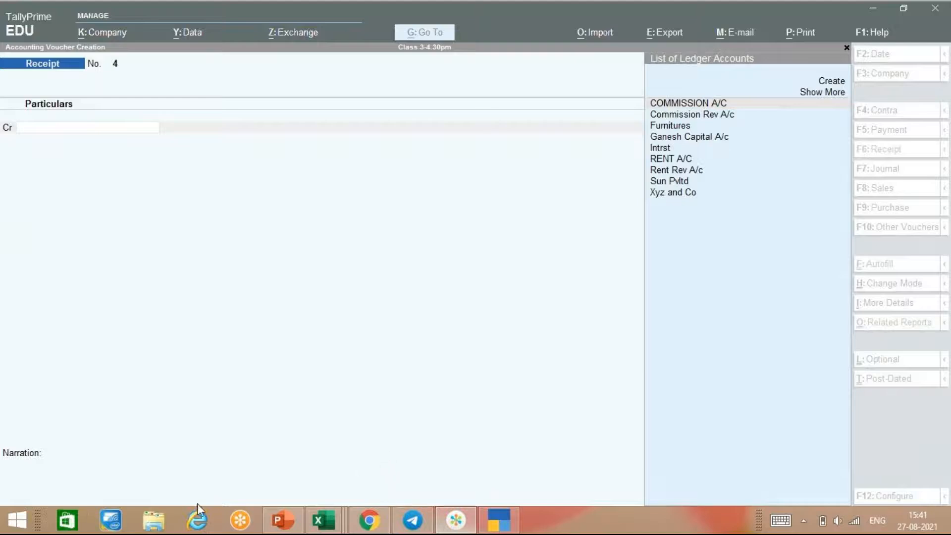
click(285, 524)
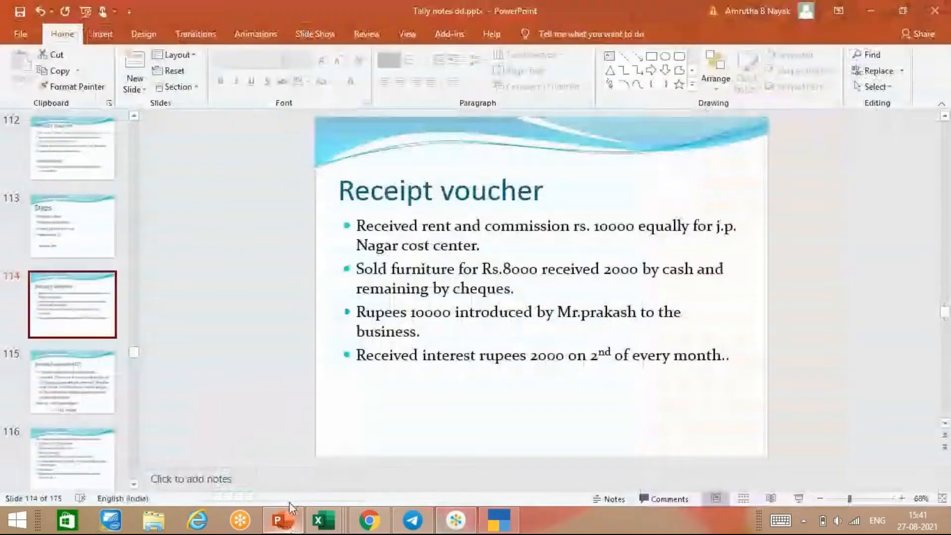
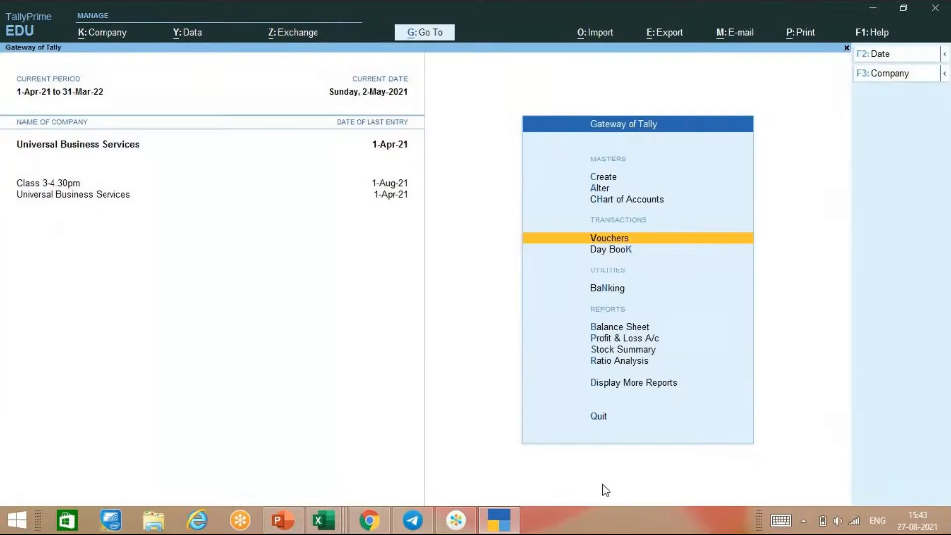
click(513, 525)
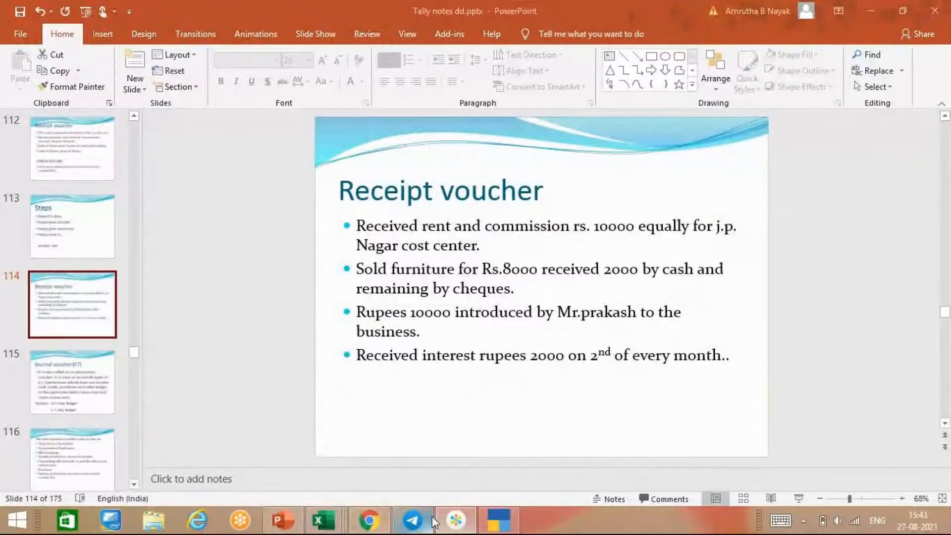
mouse_move(431, 529)
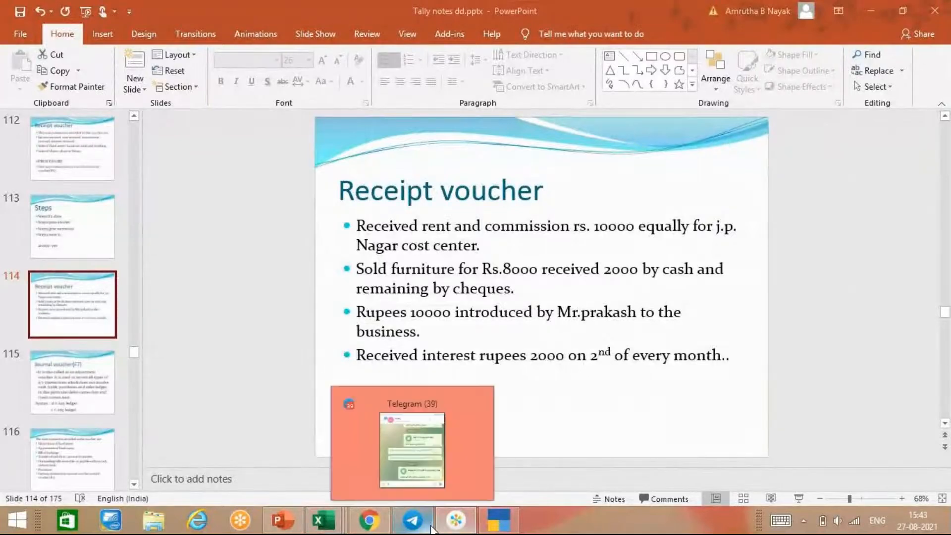
click(498, 520)
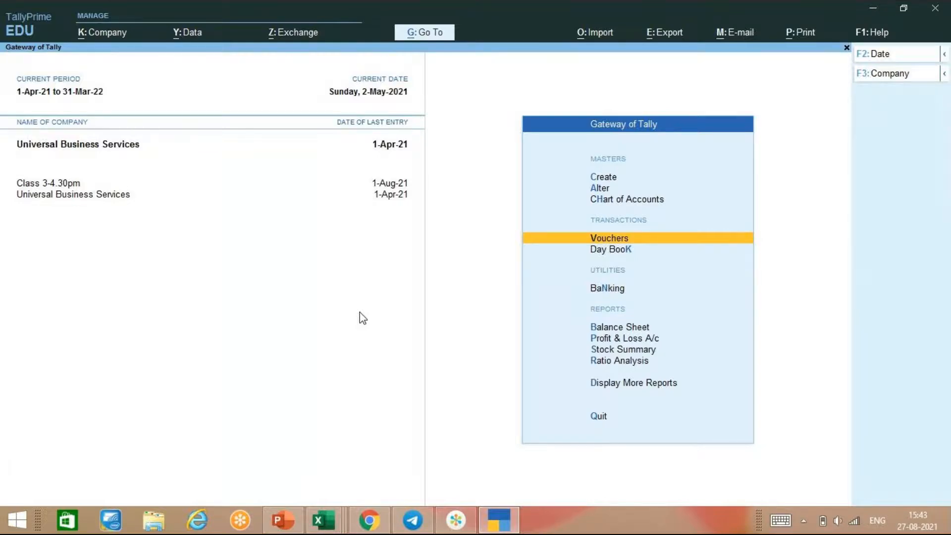
key(Down)
key(Down)
key(Up)
key(Up)
key(Up)
key(Up)
key(Up)
key(Return)
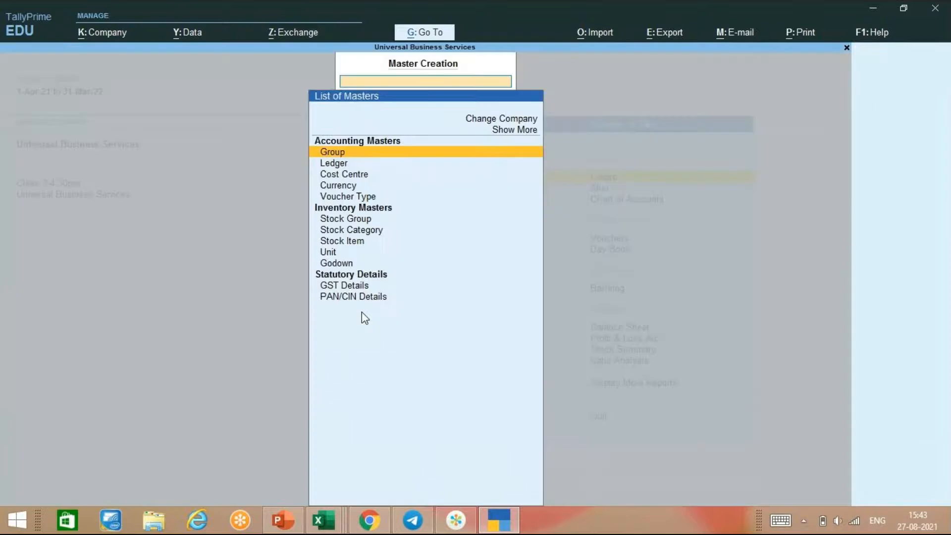
key(Escape)
key(Down)
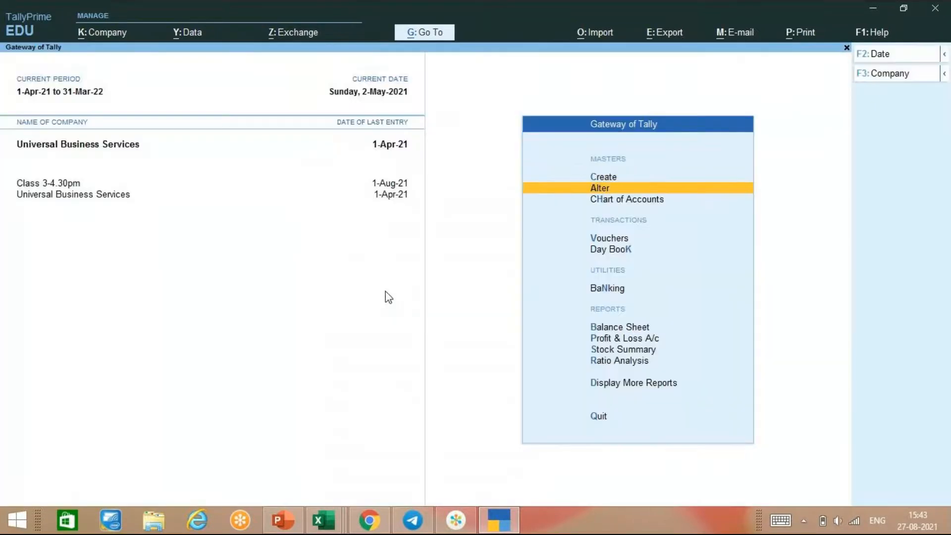
Examine the Universal Business Services ledger list and the Cash ledger's alteration screen, leaving them unchanged.
key(Return)
key(Down)
key(Return)
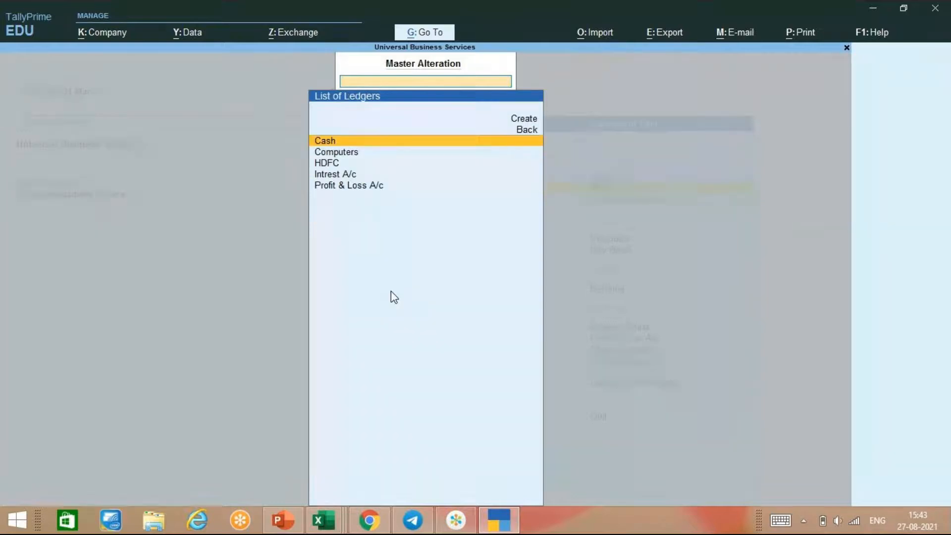
key(Return)
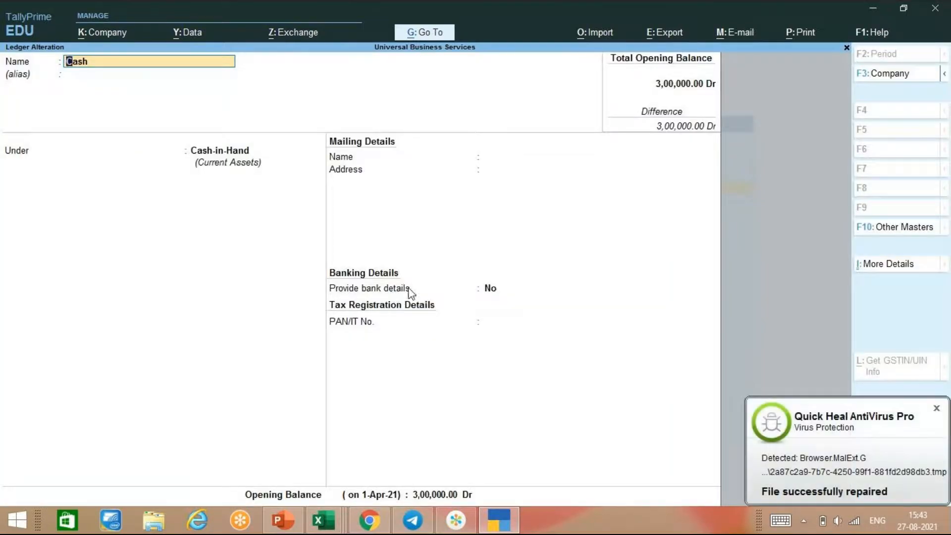
key(Escape)
key(Escape)
key(Return)
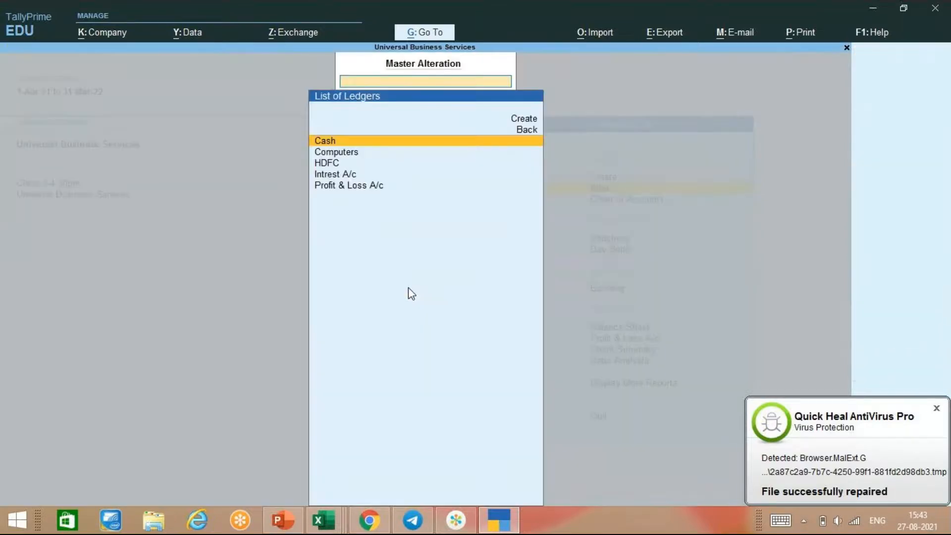
key(Escape)
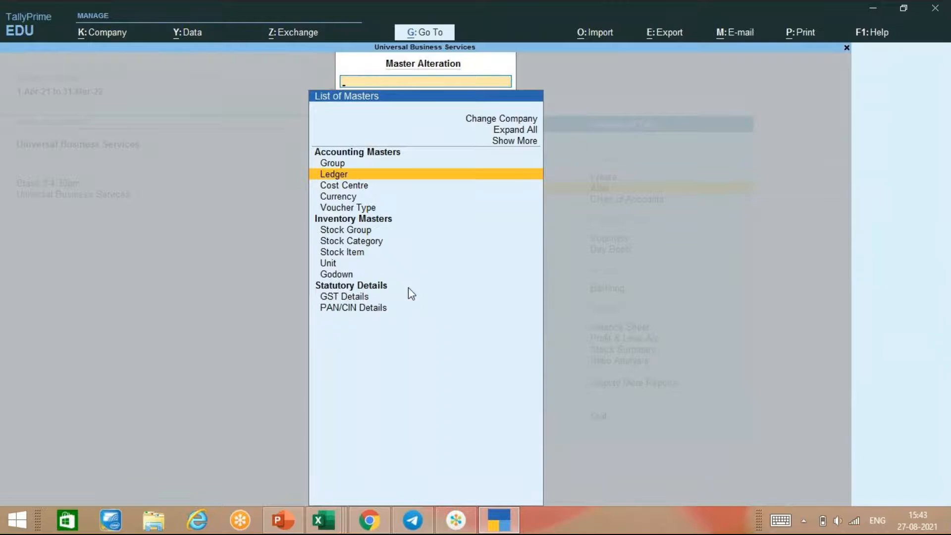
key(Escape)
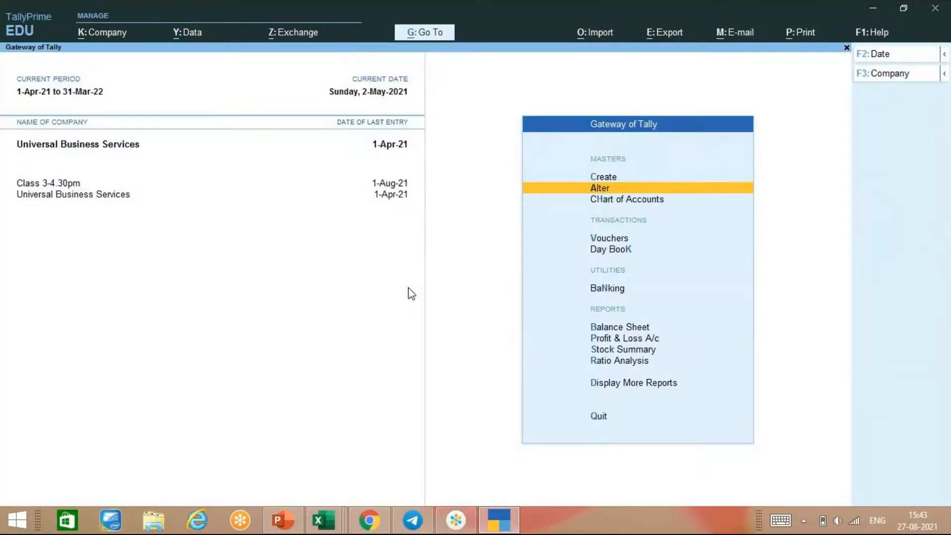
Open a new Payment voucher in Universal Business Services.
key(Down)
key(Down)
key(Down)
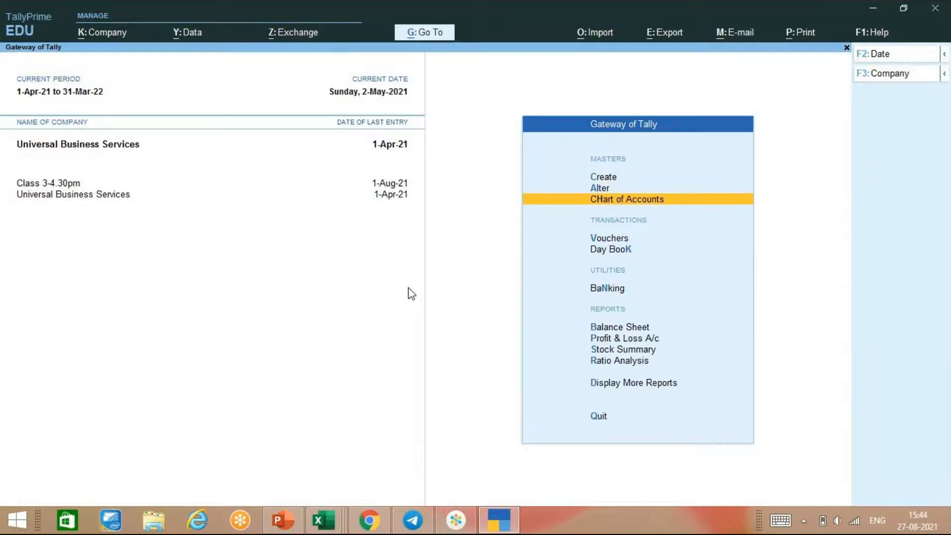
key(Up)
key(Up)
key(Down)
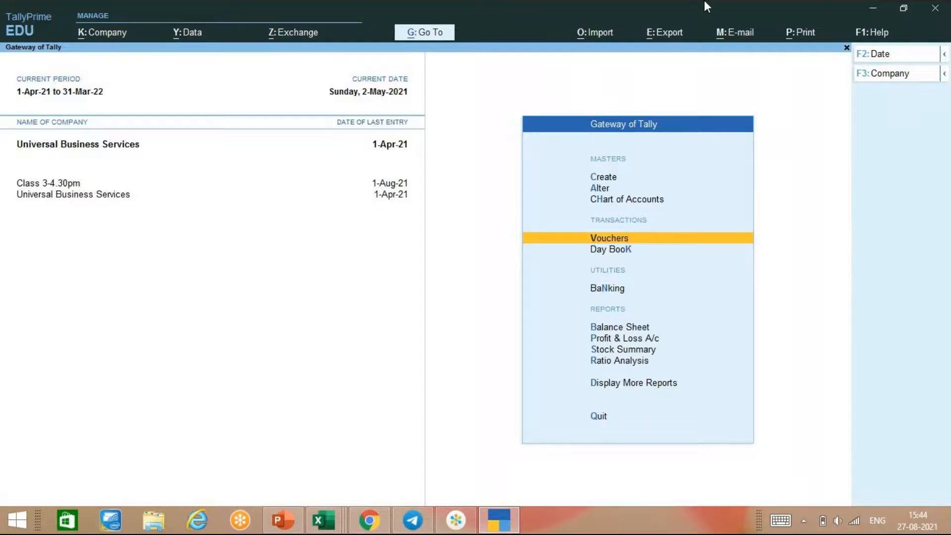
key(Return)
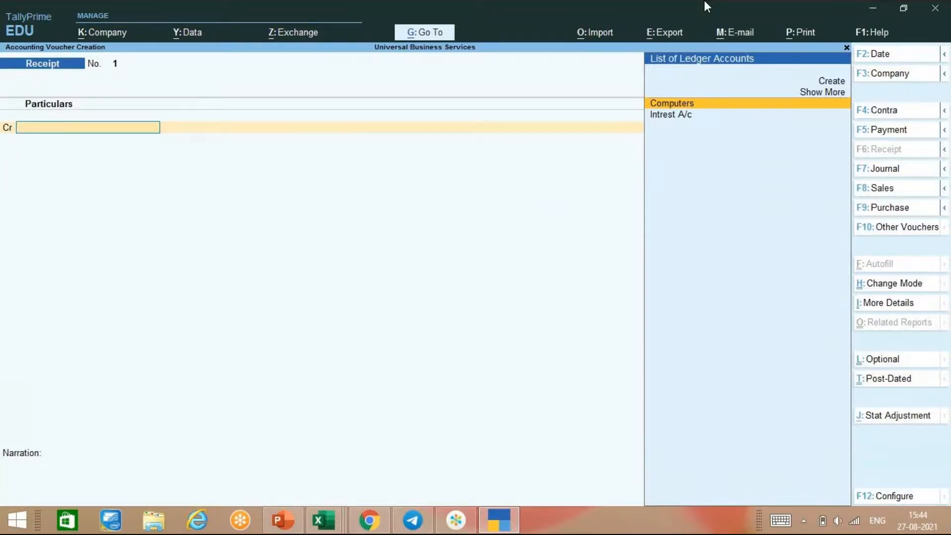
key(F5)
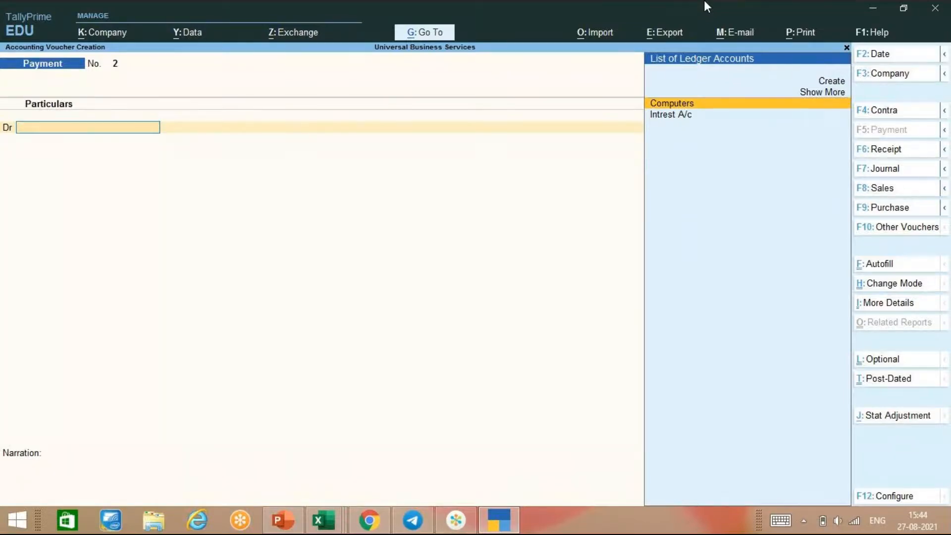
Create a "Rent Paid" ledger under Indirect Expenses for the Payment voucher's debit line.
key(alt+c)
text(Rent Paid)
key(Return)
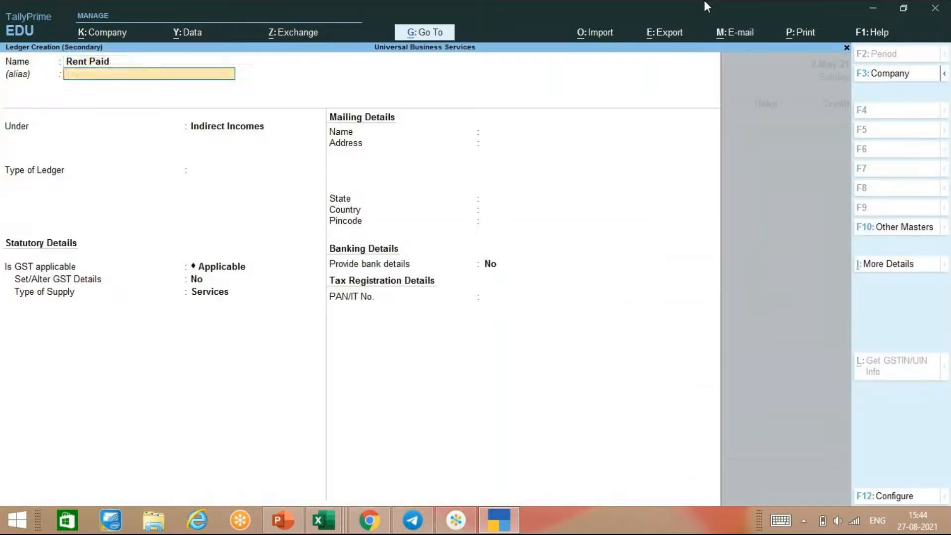
key(Return)
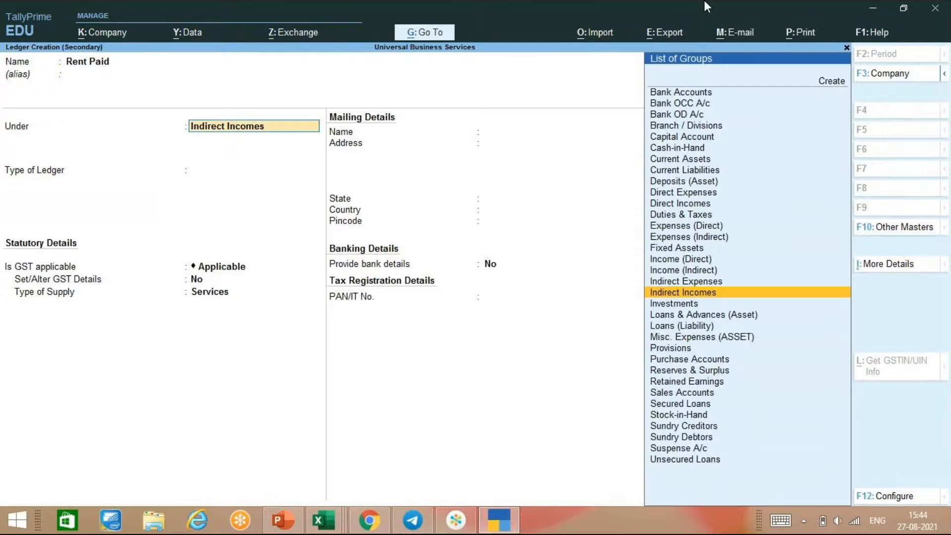
key(Up)
key(Return)
key(ctrl)
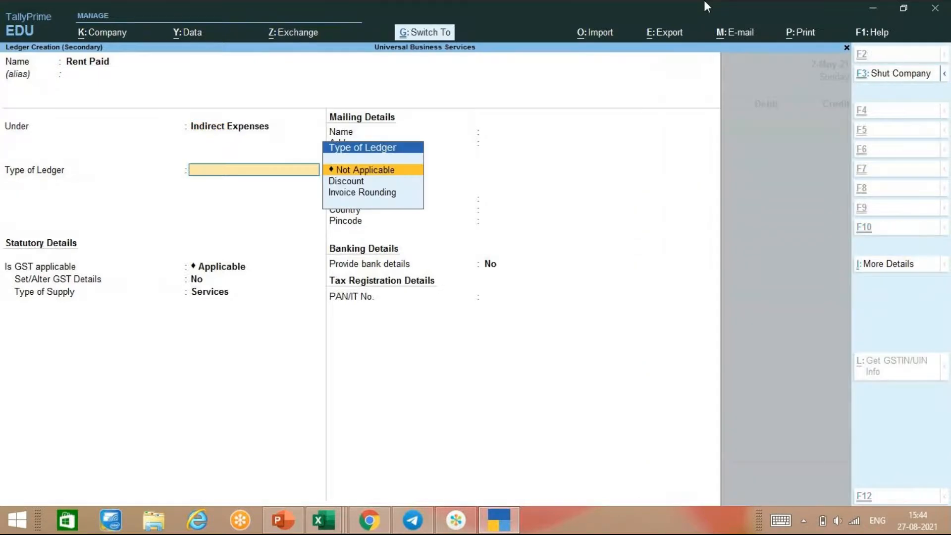
key(ctrl+a)
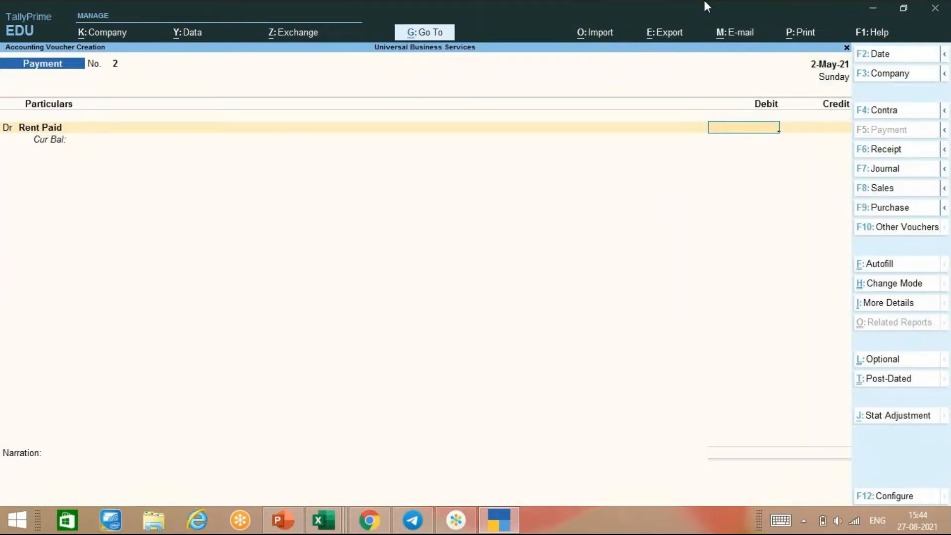
Enter 2500 as the Rent Paid debit amount and set the Payment voucher's date to 2-Apr-21.
text(2500)
key(ctrl)
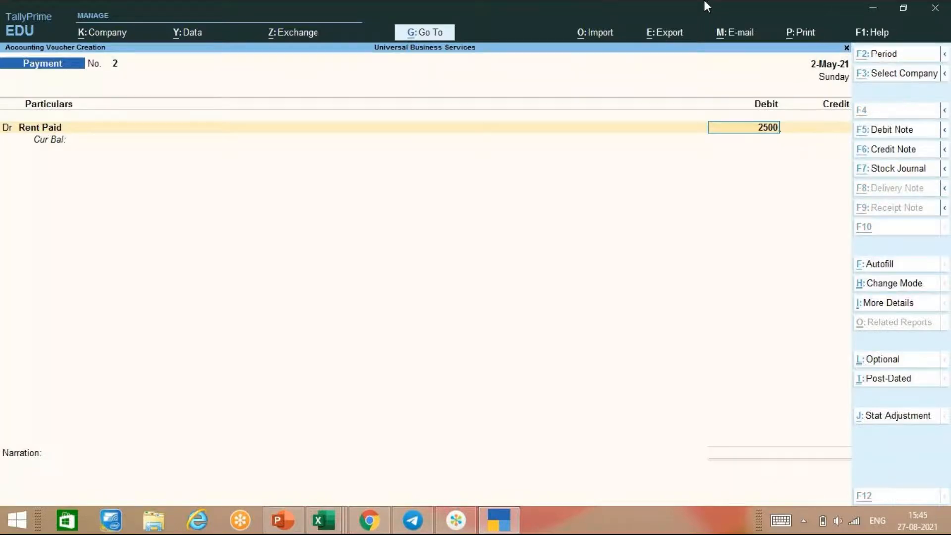
key(F2)
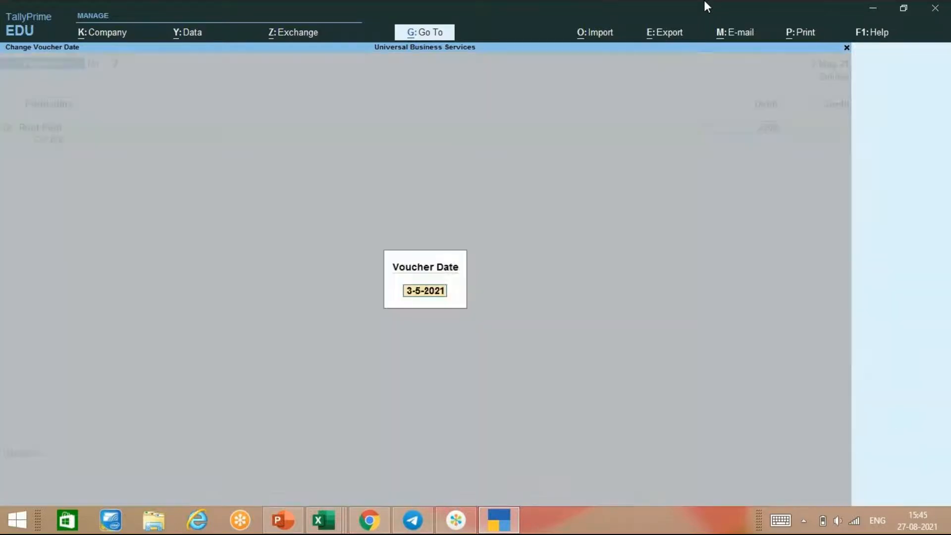
text(2-4)
key(Return)
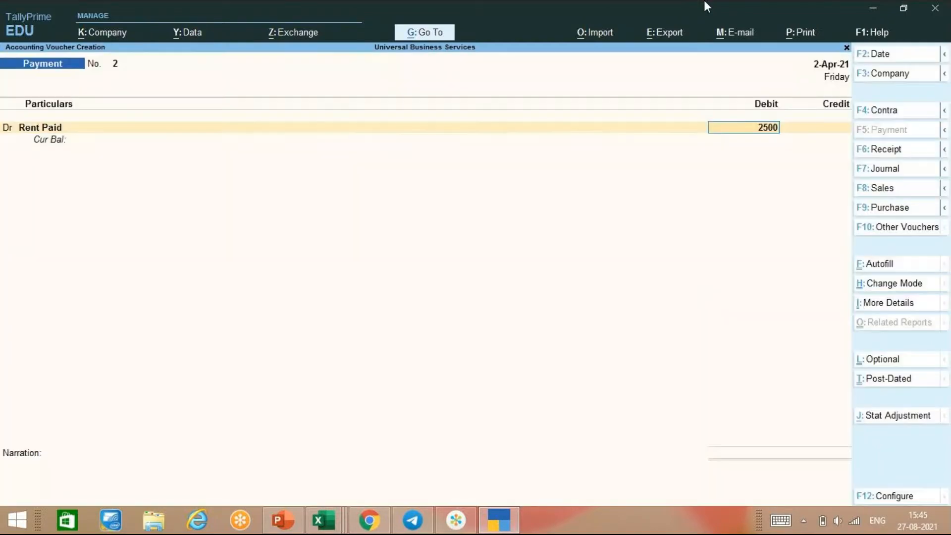
Accept the Rent Paid debit of 2500 and open its cost centre allocation.
key(Return)
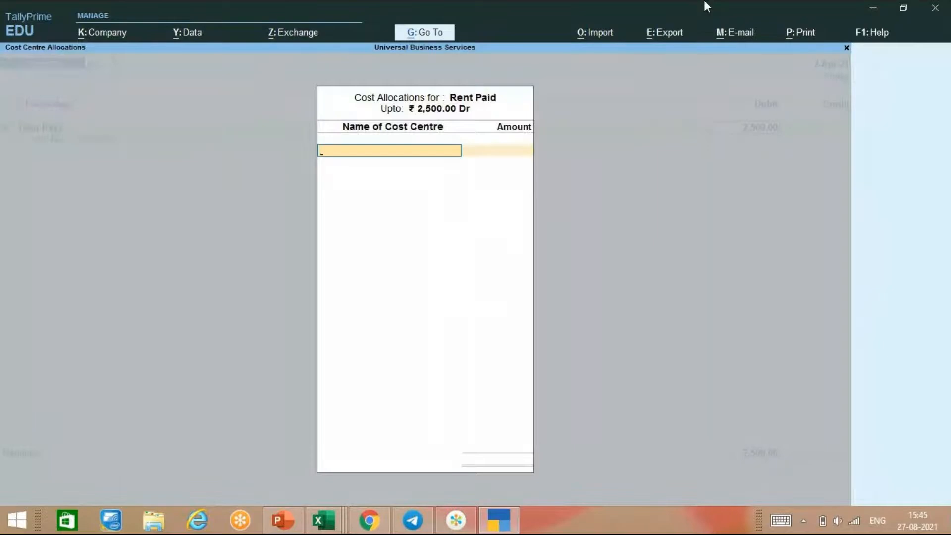
key(alt+c)
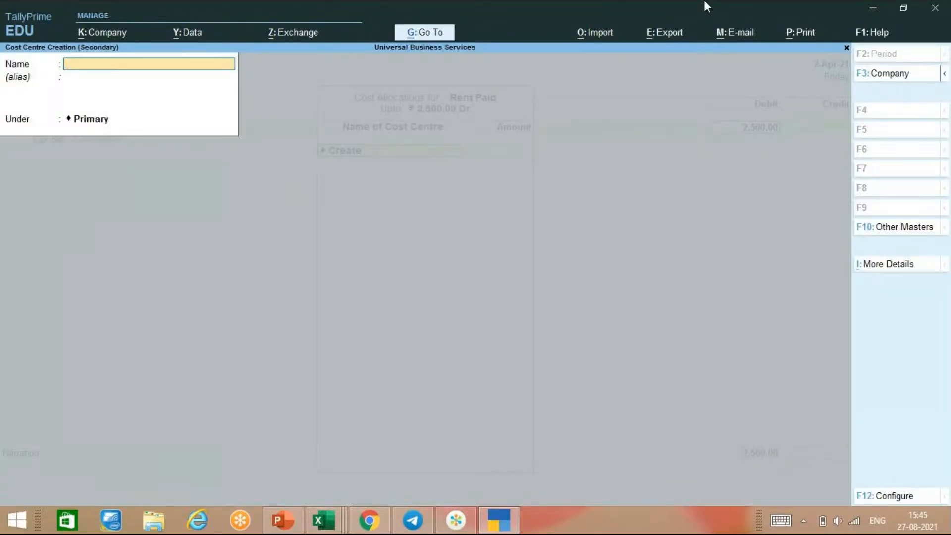
key(alt)
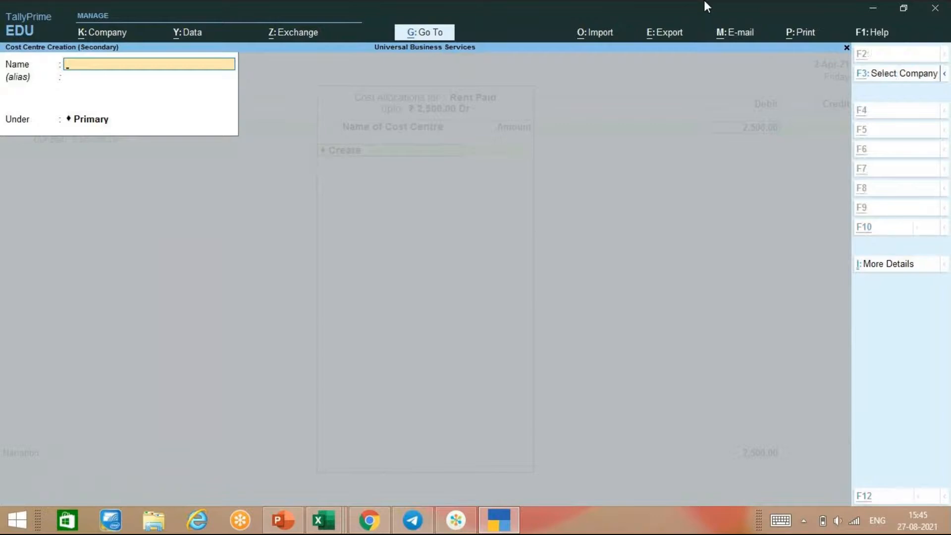
key(Escape)
key(y)
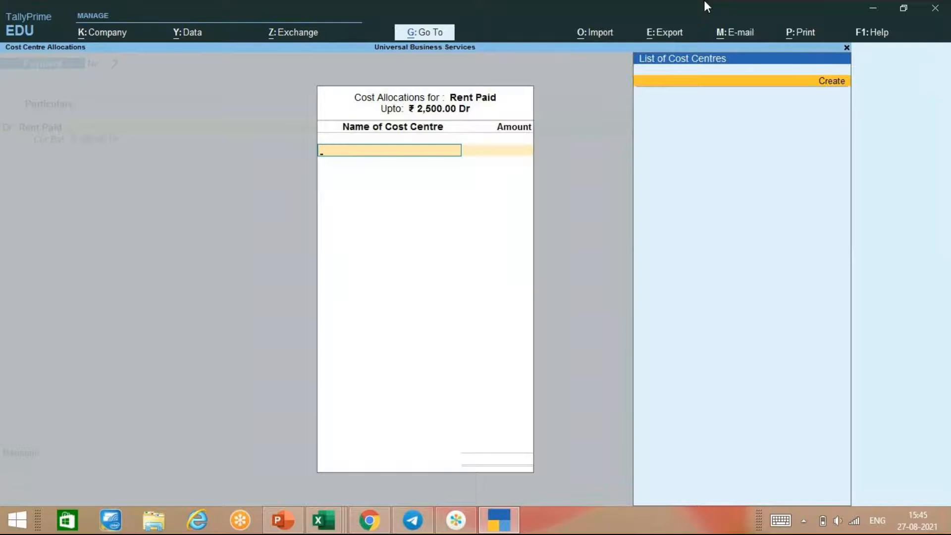
Create a "Bangalore" cost centre under Primary and allocate the full 2,500 of Rent Paid to it.
key(alt+c)
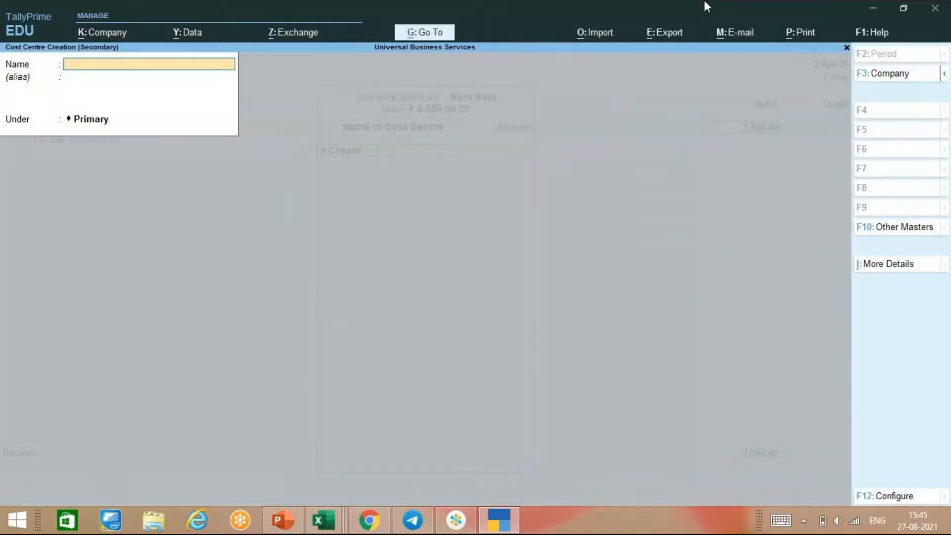
text(Banhalore)
key(BackSpace)
key(BackSpace)
key(BackSpace)
key(BackSpace)
key(BackSpace)
text(galore)
key(Return)
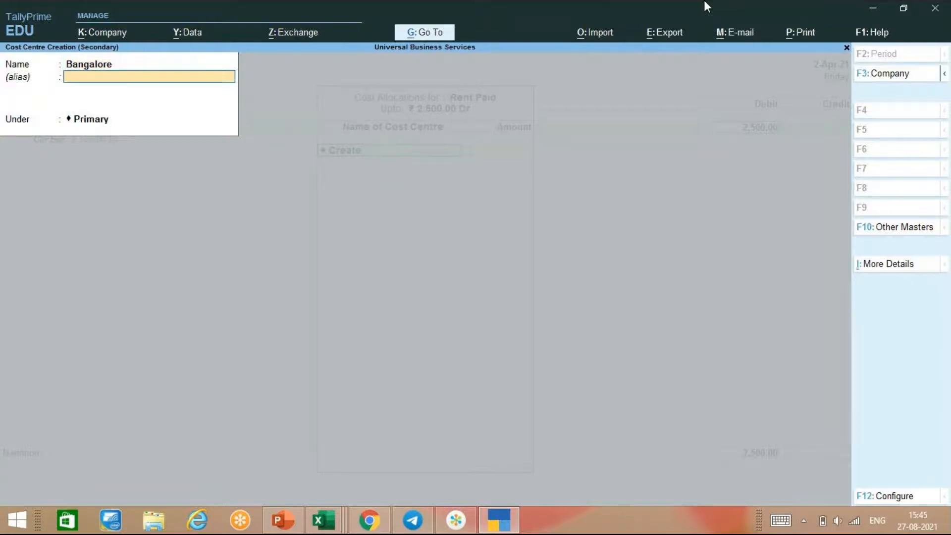
key(Return)
key(Return)
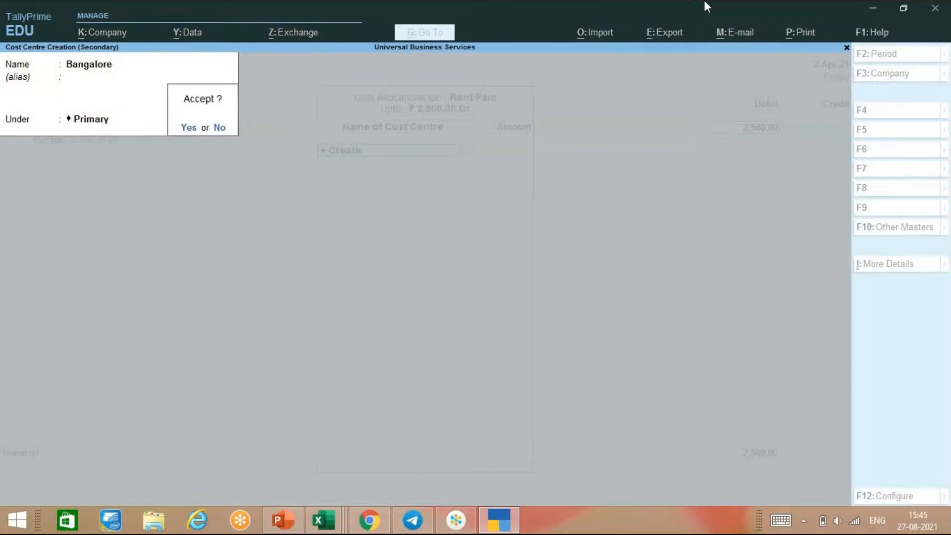
key(Return)
key(Return)
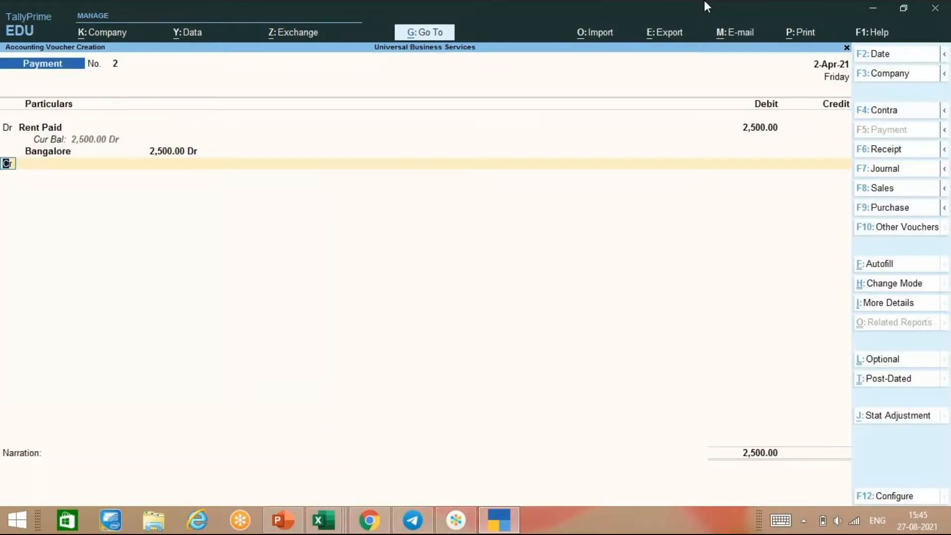
Credit Cash with 2,500, enter the narration "being rent paid fro the month april", and save the Payment voucher.
key(Return)
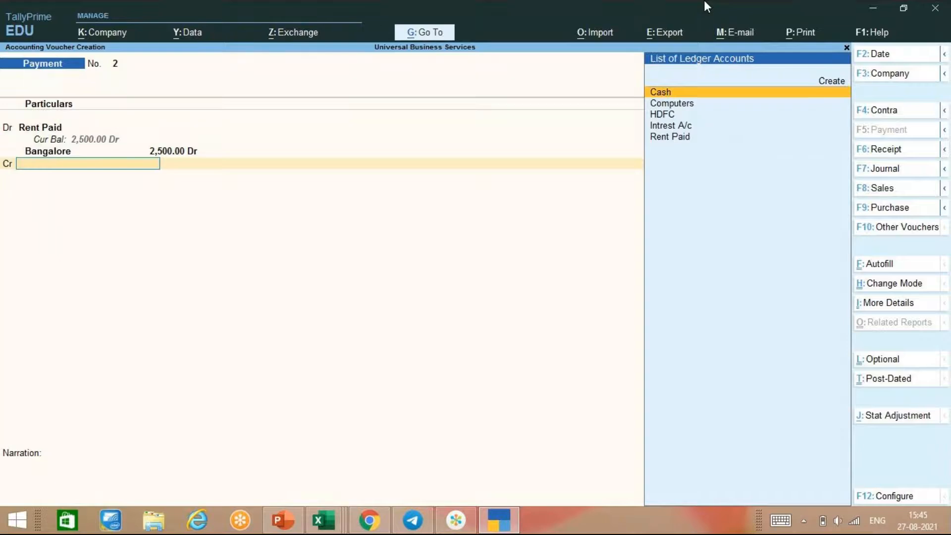
key(Down)
key(Up)
key(Return)
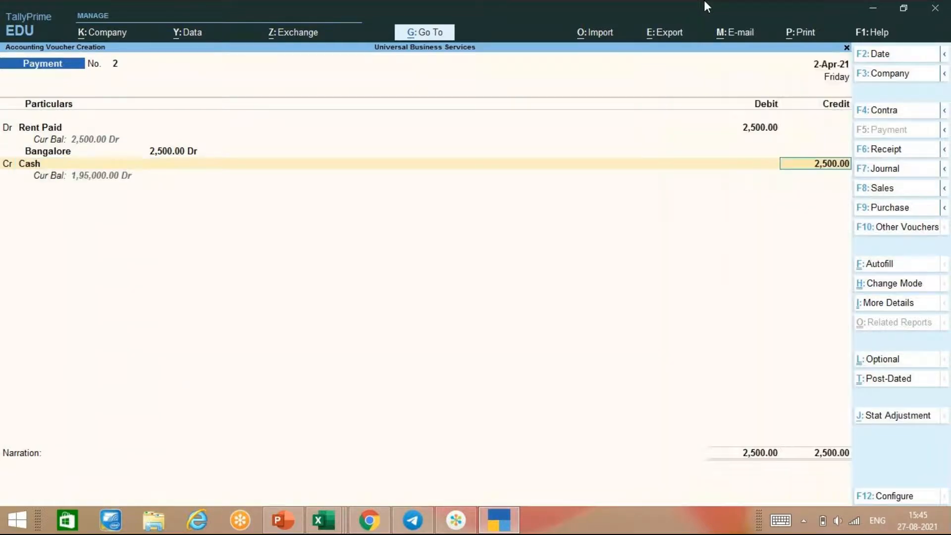
key(Return)
text(being rent paid )
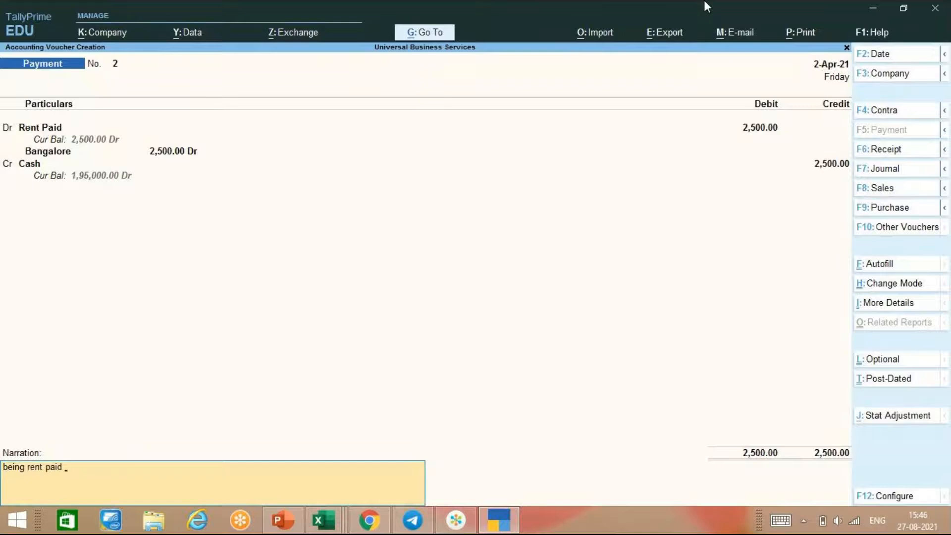
text(fro the month april)
key(Return)
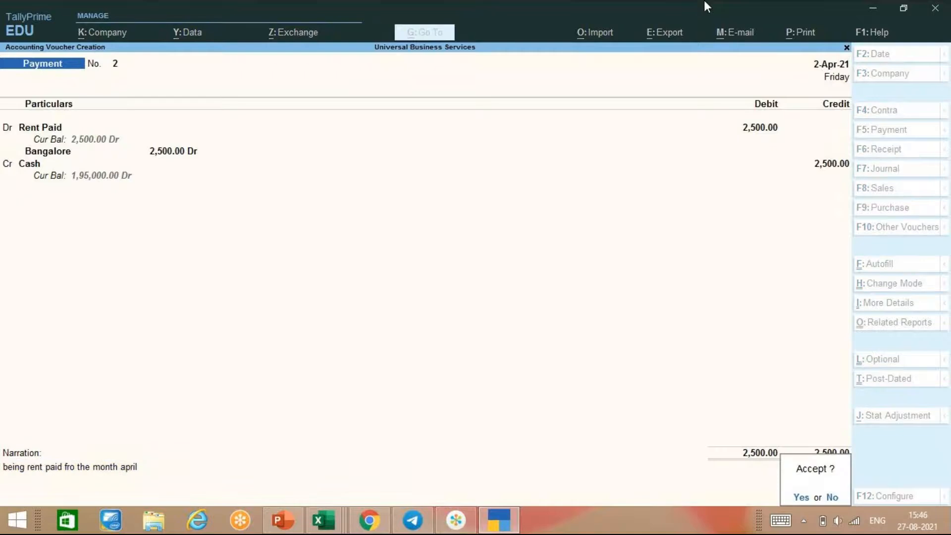
key(Return)
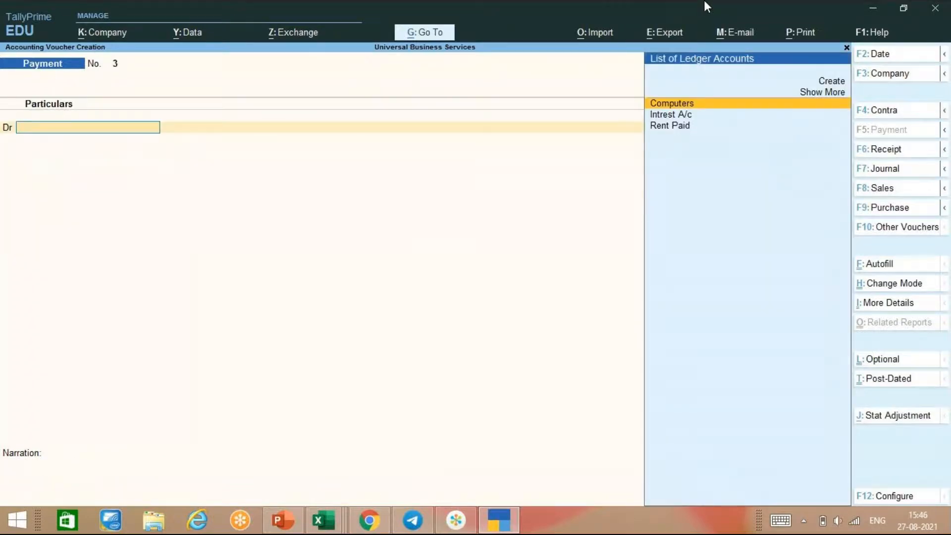
Debit Rent Paid with 2000 in a new Payment voucher and allocate the amount to the Bangalore cost centre.
key(Down)
key(Down)
key(Return)
text(2000)
key(Return)
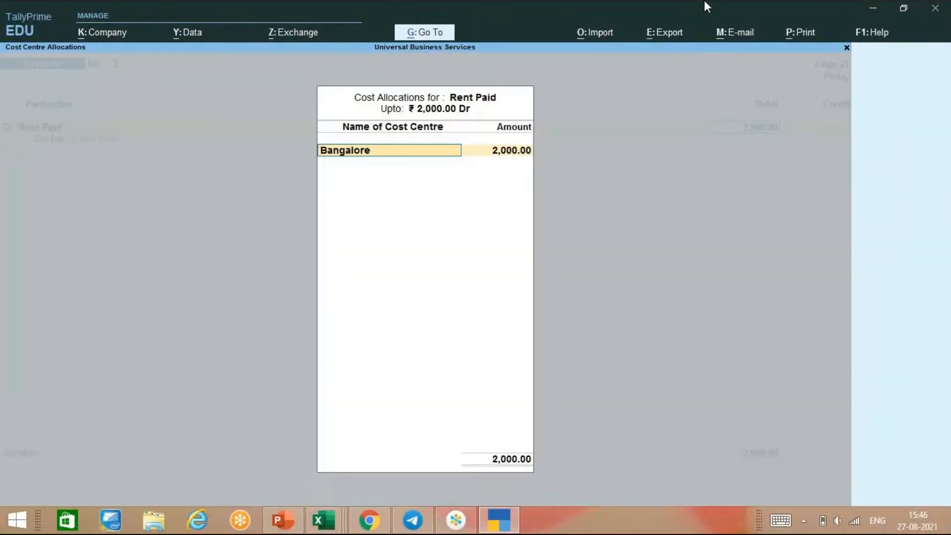
key(Return)
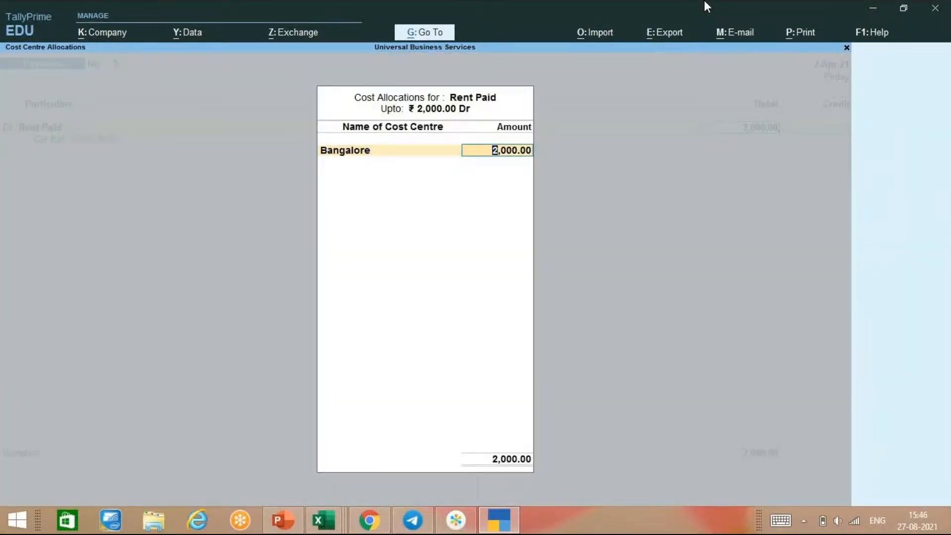
key(Return)
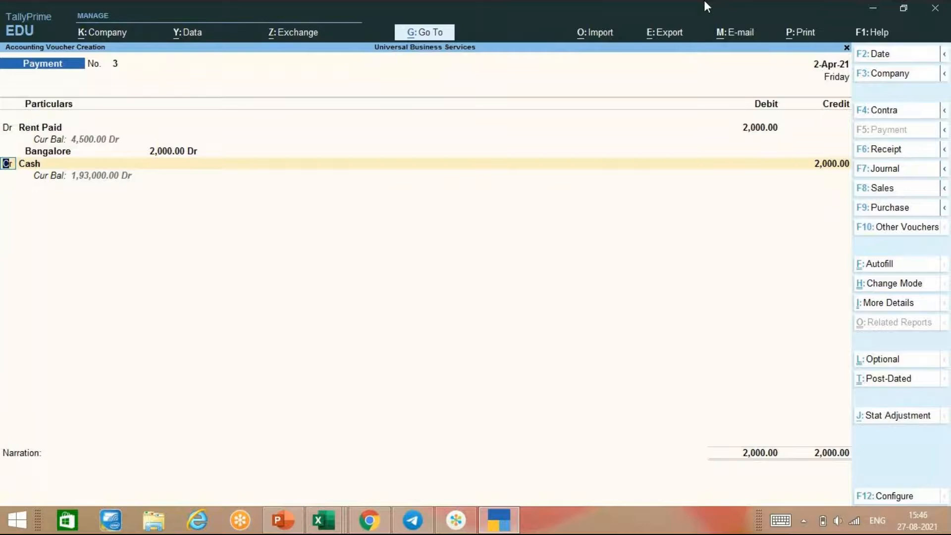
Set the Payment voucher's date to 1-May-21 and accept the Cash credit of 2,000.
key(F2)
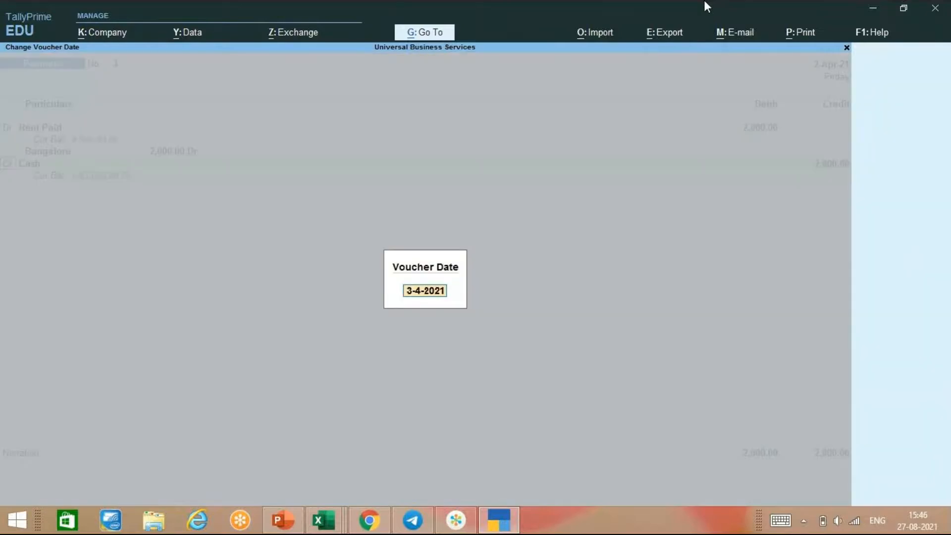
text(1-5)
key(Return)
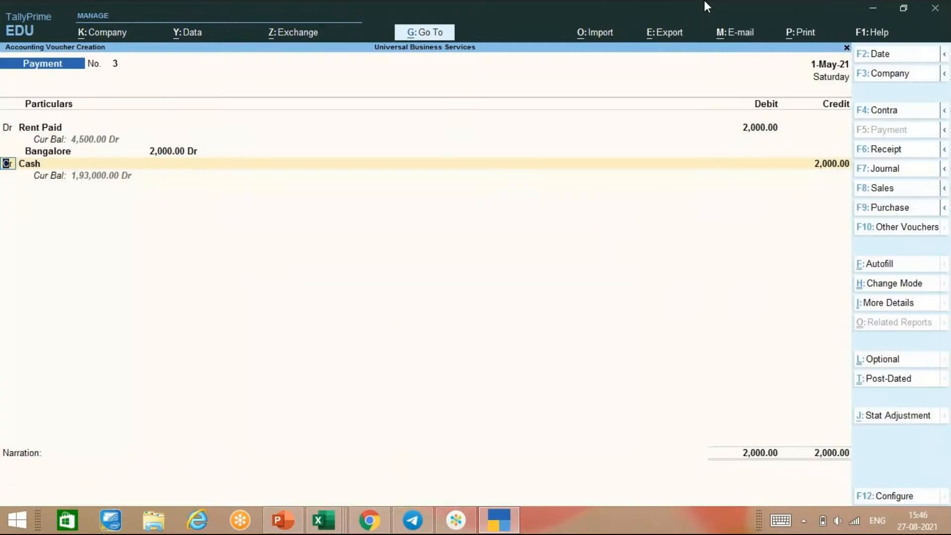
key(Return)
key(Return)
key(Return)
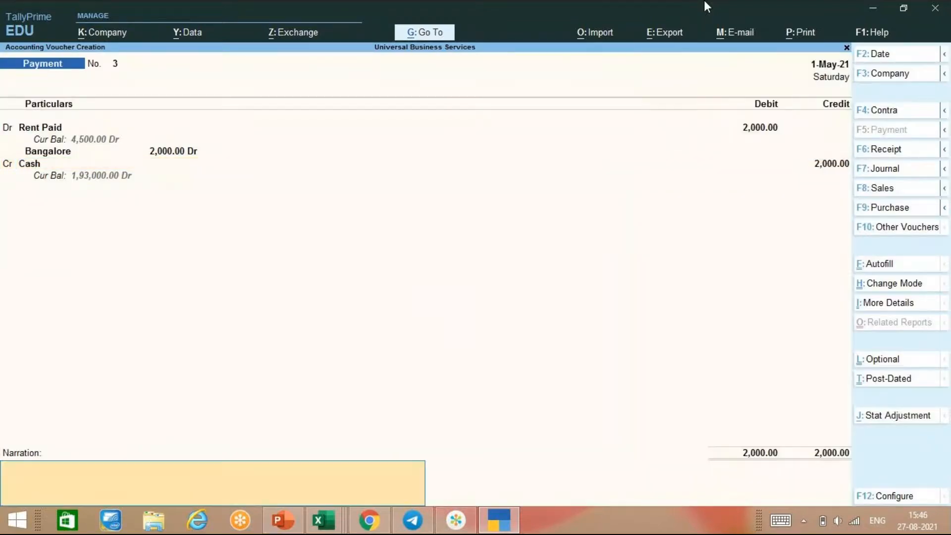
Enter the narration "being rent paid for the month may" and save the Payment voucher.
text(being rent paid for the  on)
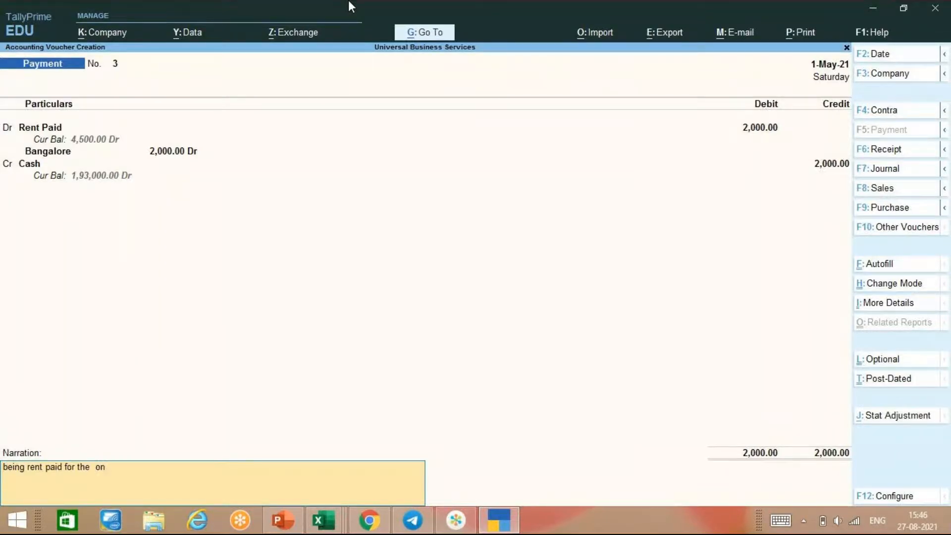
text(h)
key(BackSpace)
key(BackSpace)
key(BackSpace)
key(BackSpace)
key(BackSpace)
text(month may)
key(Return)
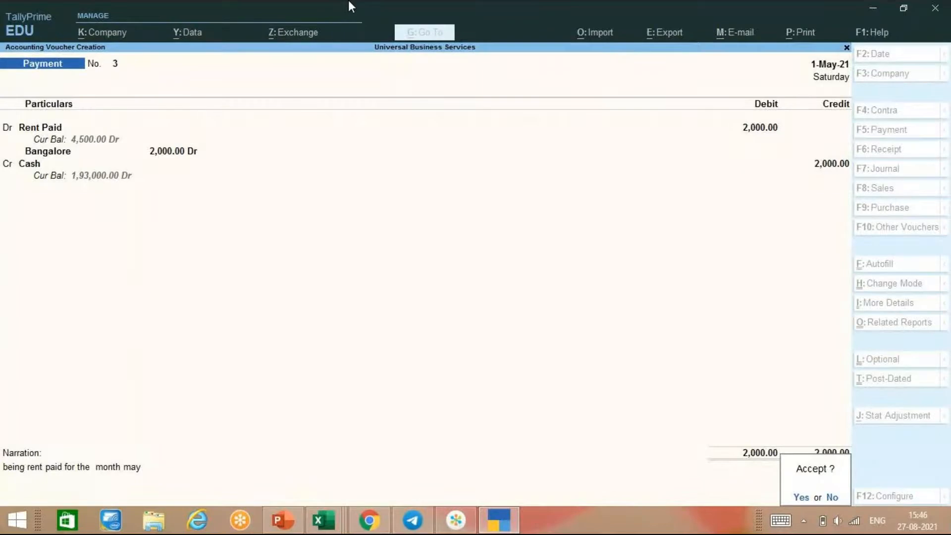
key(Return)
Debit Rent Paid with 2500 in the next Payment voucher and allocate the amount to the Bangalore cost centre.
key(Down)
key(Down)
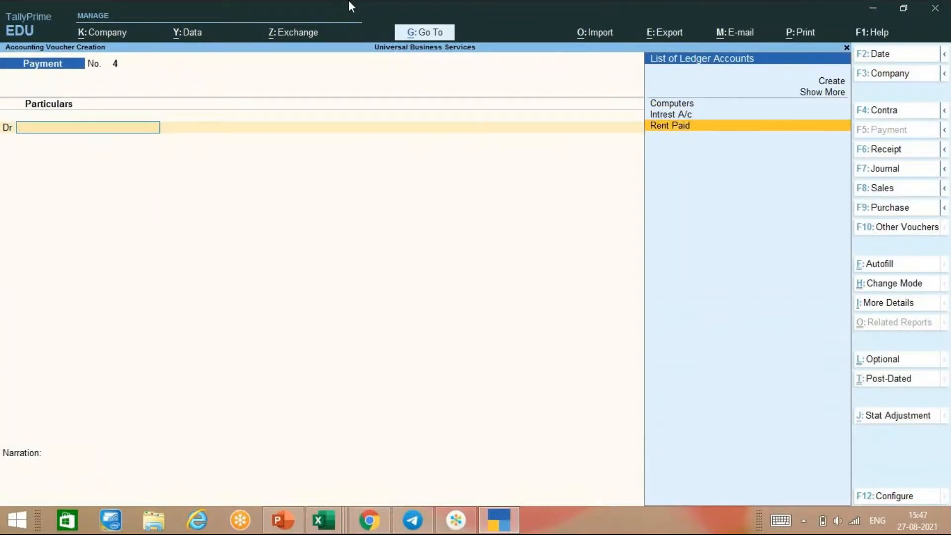
key(Return)
text(2500)
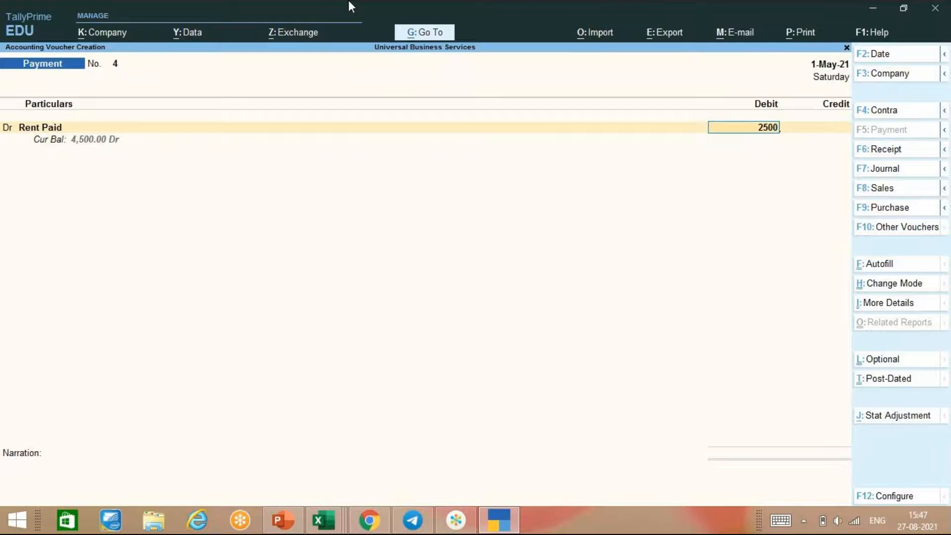
key(Return)
key(Return)
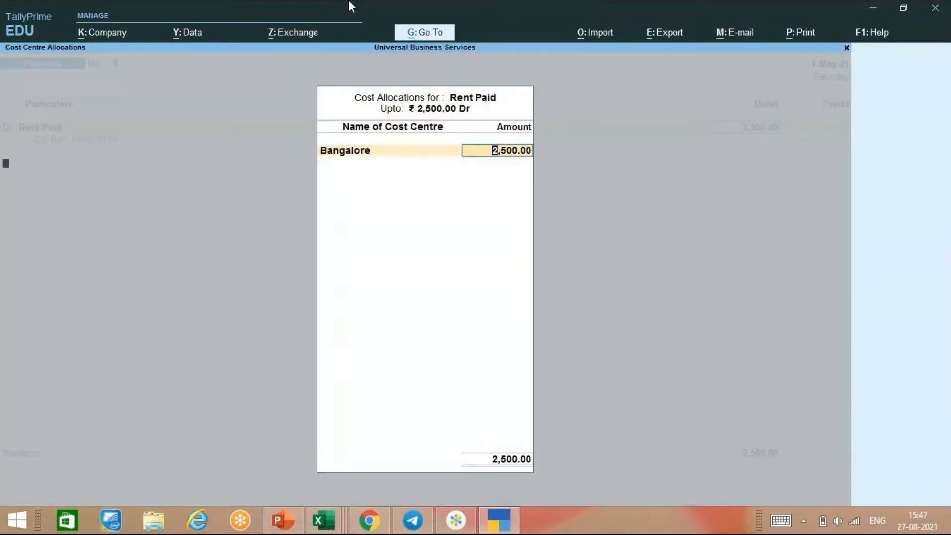
key(Return)
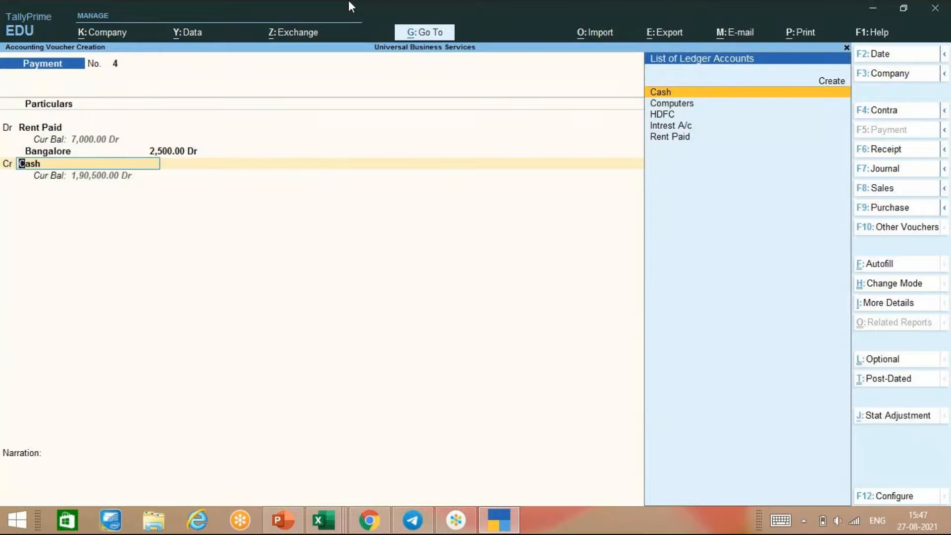
Credit Cash with 2,500, enter the narration "being rent paid for the month june", and save the Payment voucher.
key(Return)
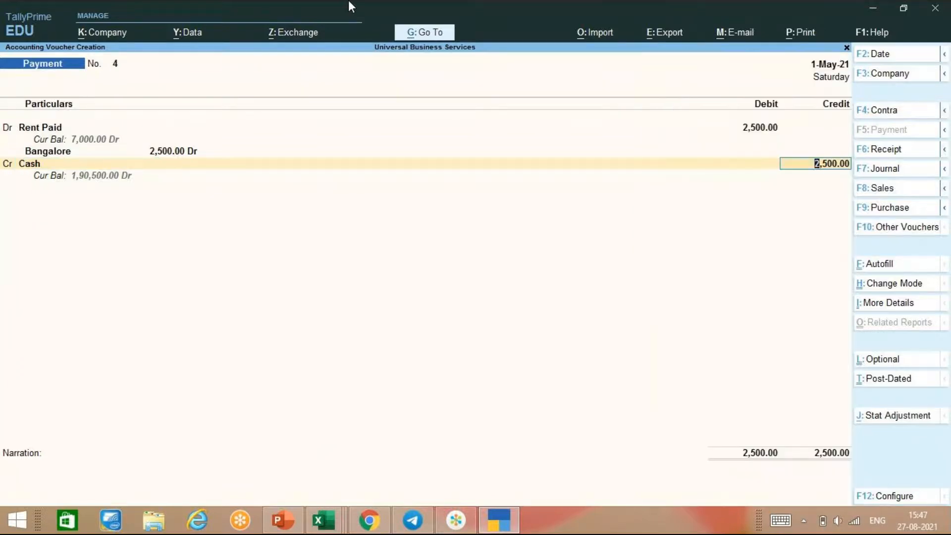
key(Return)
text(renp)
key(BackSpace)
key(BackSpace)
key(BackSpace)
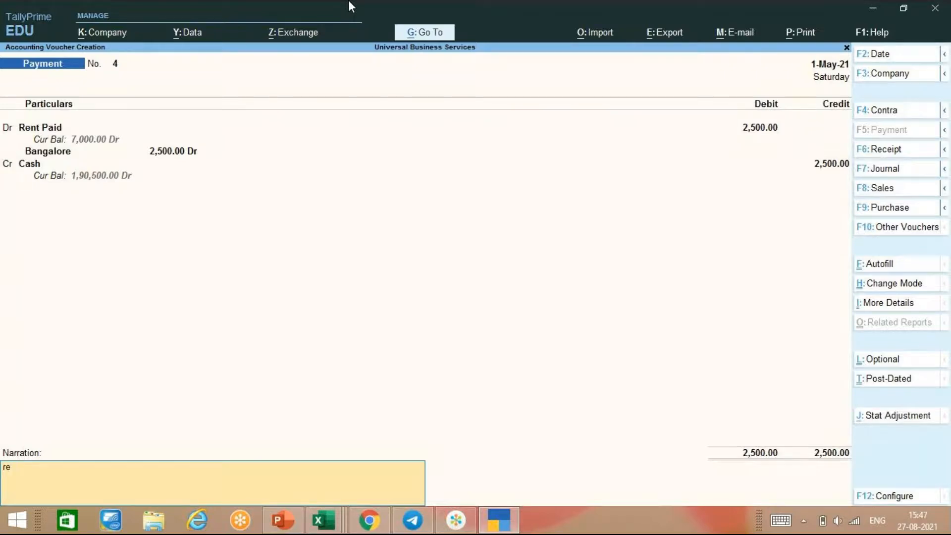
text(being)
key(BackSpace)
key(BackSpace)
key(BackSpace)
key(BackSpace)
key(BackSpace)
key(BackSpace)
text(being rent paid for the m)
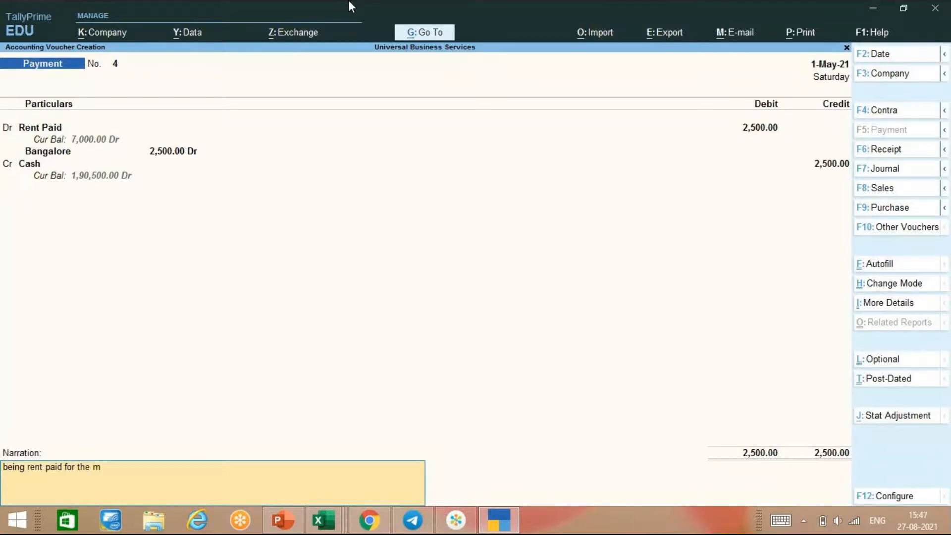
text(onth june)
key(Return)
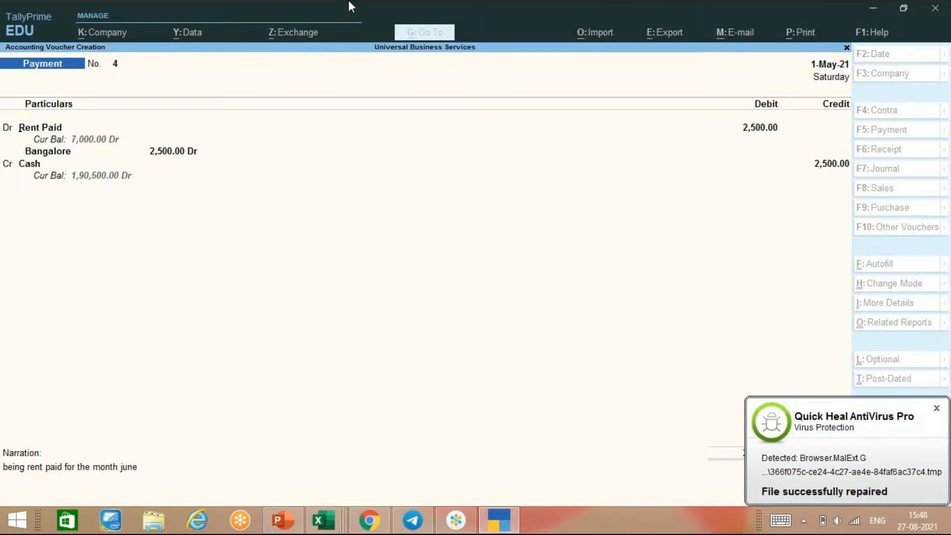
key(Return)
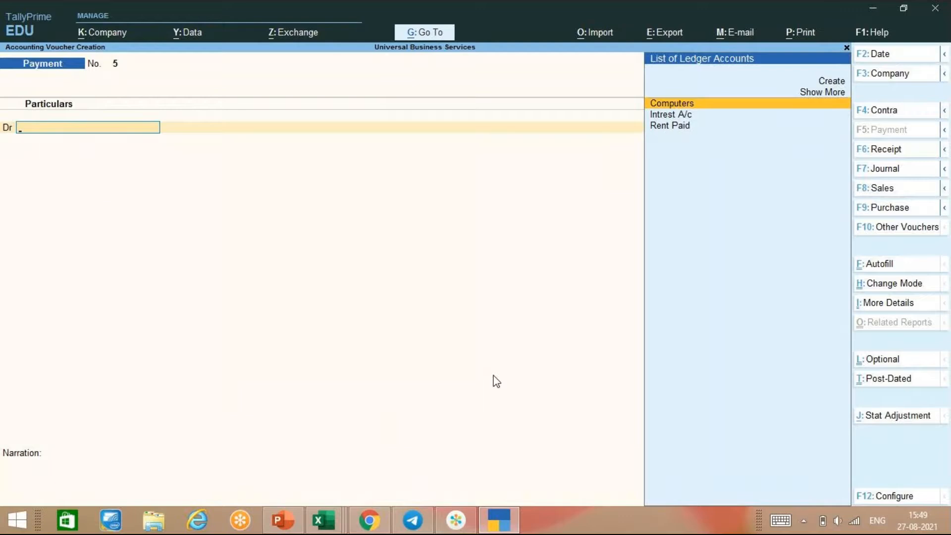
click(456, 519)
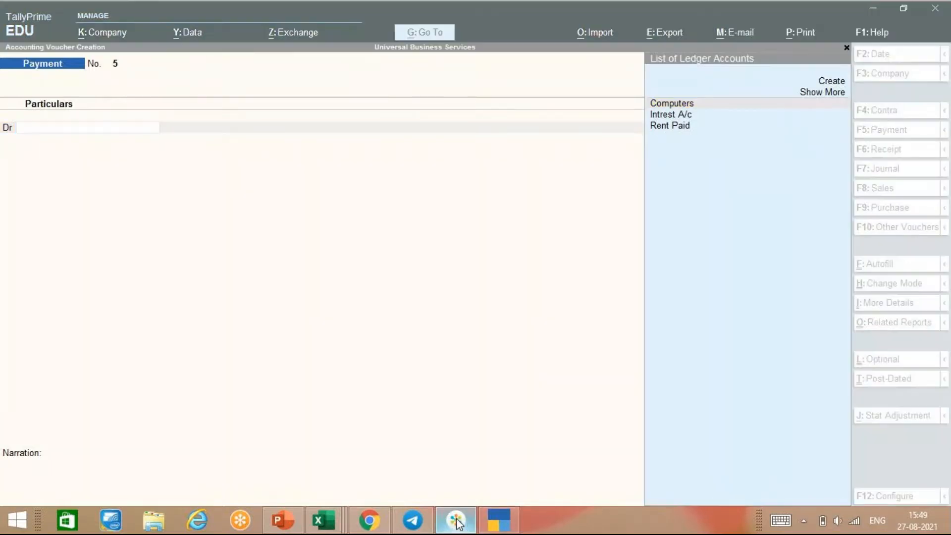
click(456, 520)
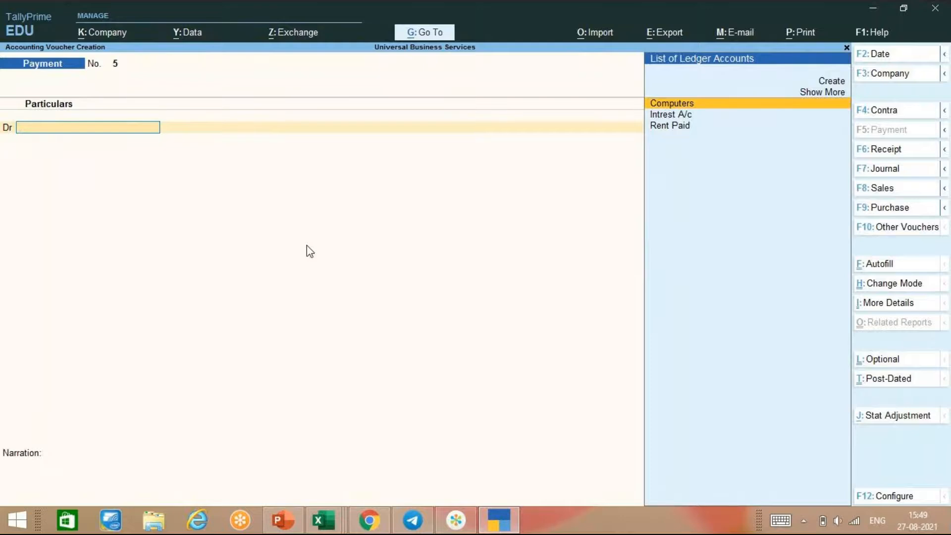
key(ctrl)
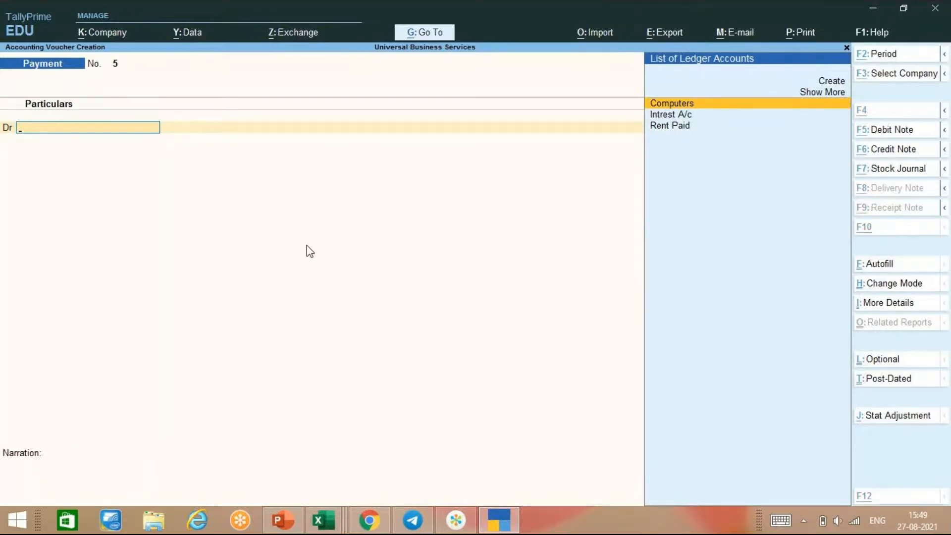
Create a Furniture ledger under Fixed Assets and debit it with 20000 in the Payment voucher.
key(alt+c)
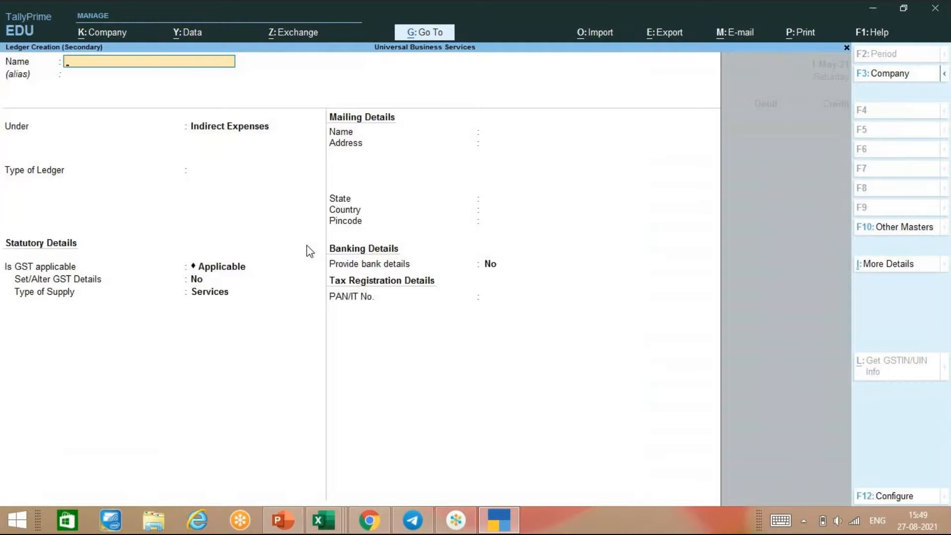
text(Furniture)
key(Return)
key(Return)
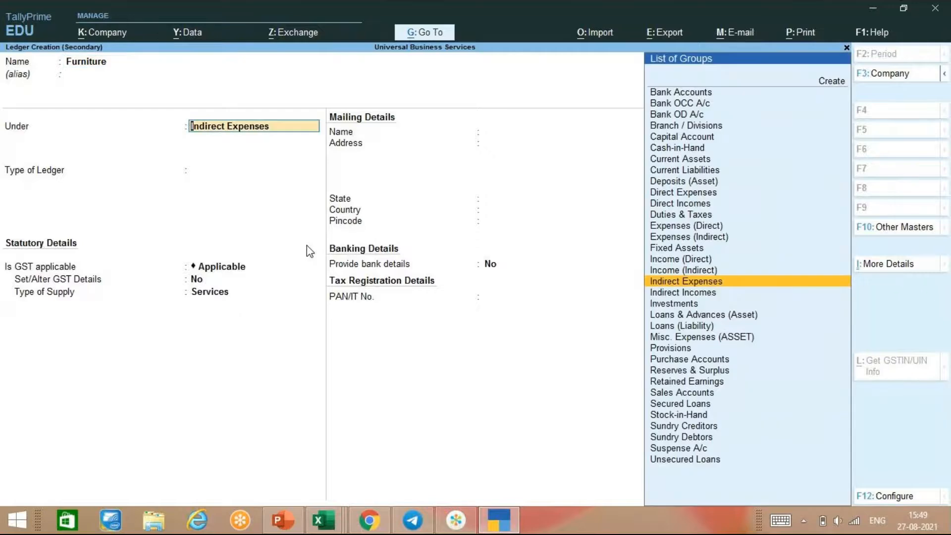
text(F)
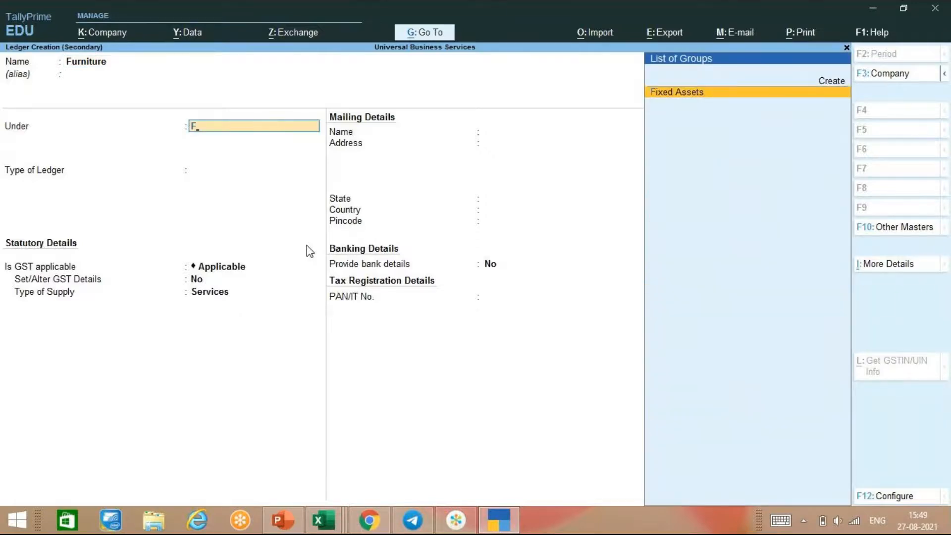
key(Return)
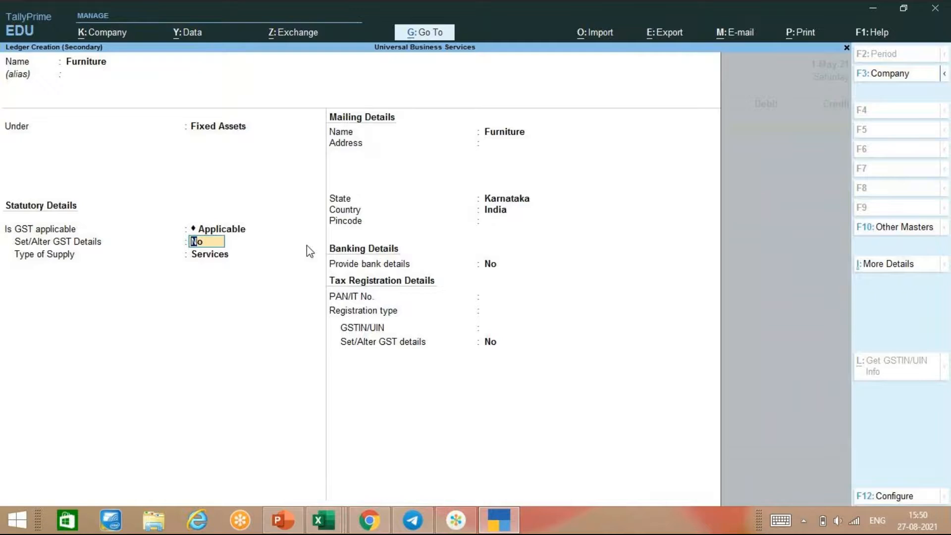
key(ctrl+a)
key(Return)
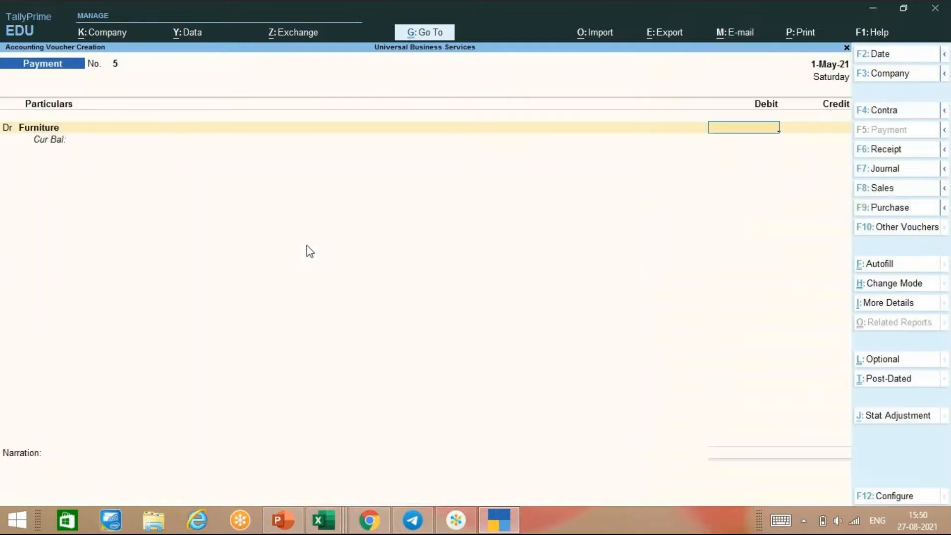
text(20000)
key(Return)
Add a second debit line to the voucher with a new Cell Phone ledger under Fixed Assets for 6000.
text(dr)
key(Return)
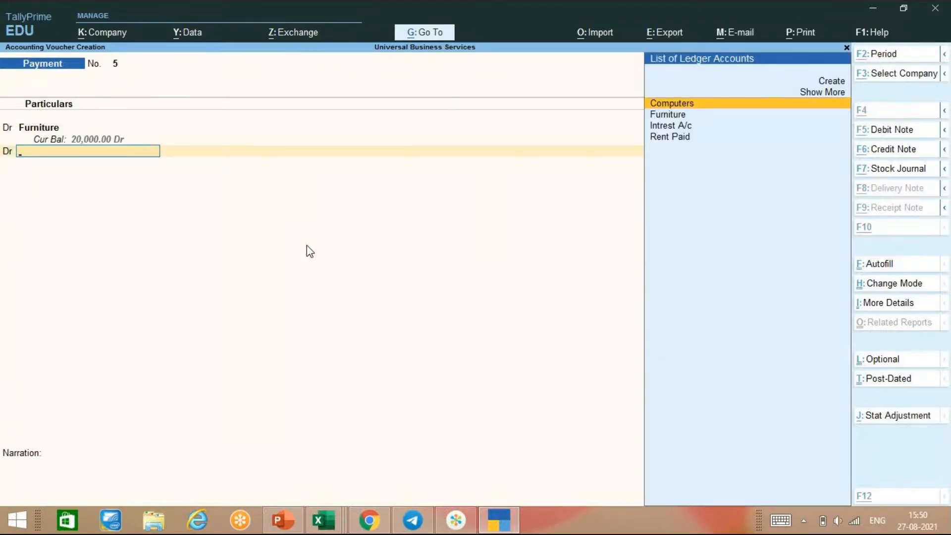
key(alt+c)
text(Cell Phone)
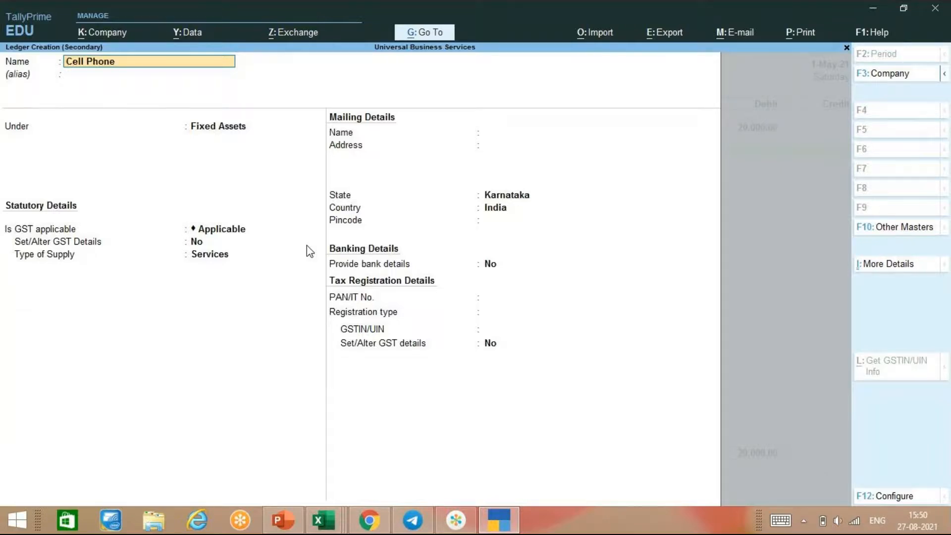
key(Return)
key(ctrl+a)
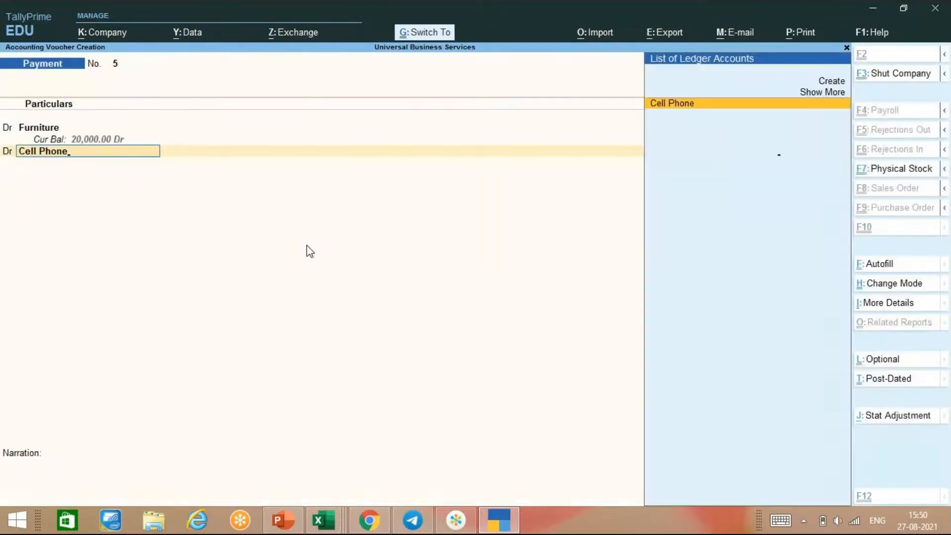
key(Return)
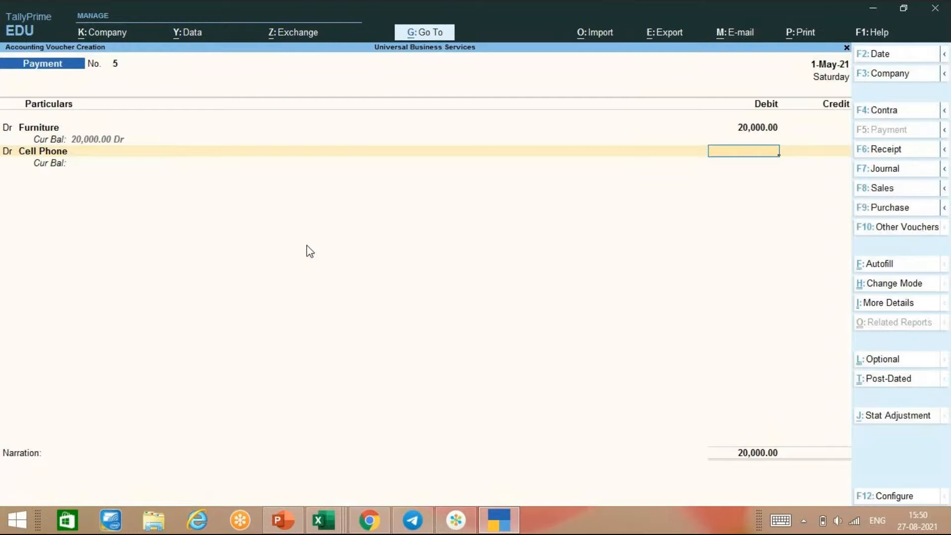
text(6000)
key(Return)
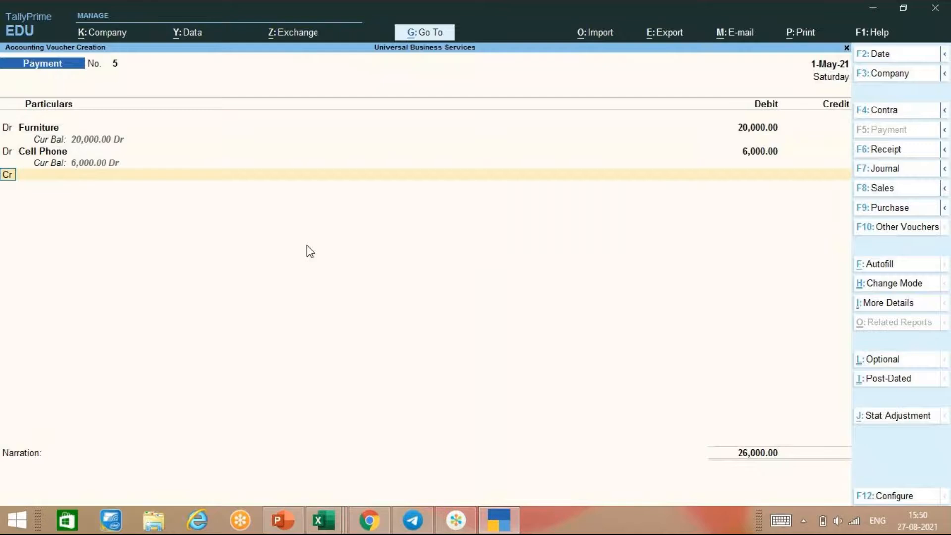
Add a third debit line with a new Air Cond ledger under Fixed Assets for 20,000.
key(d)
key(Return)
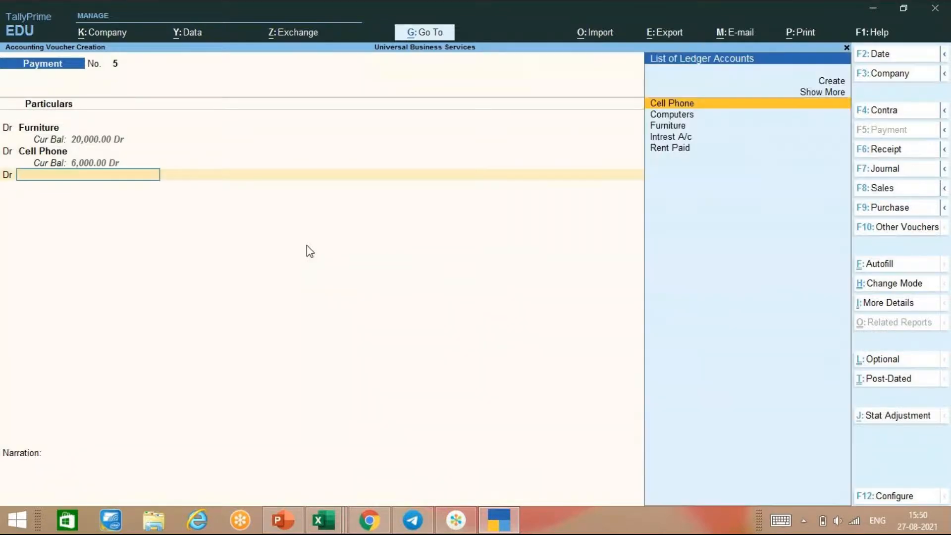
key(alt+c)
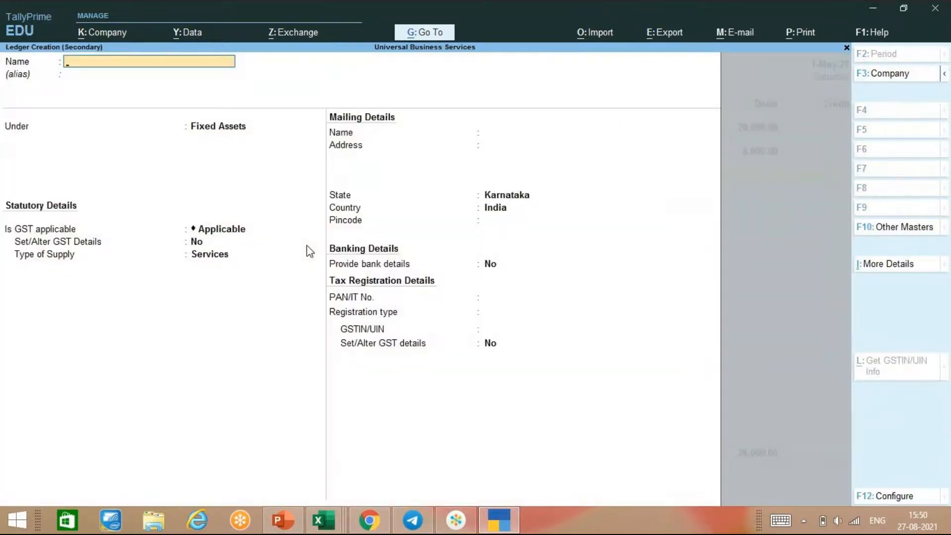
text(Air Cond)
key(Return)
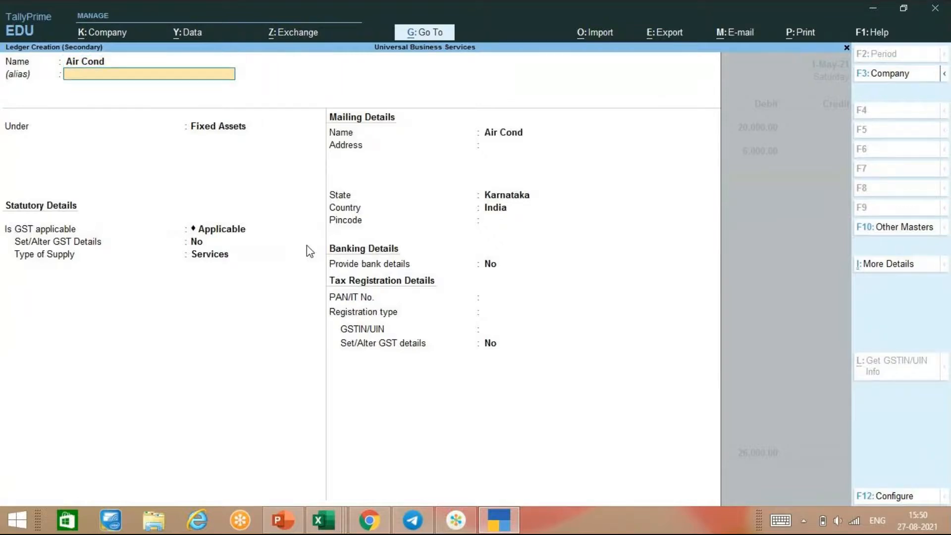
key(Return)
key(ctrl+a)
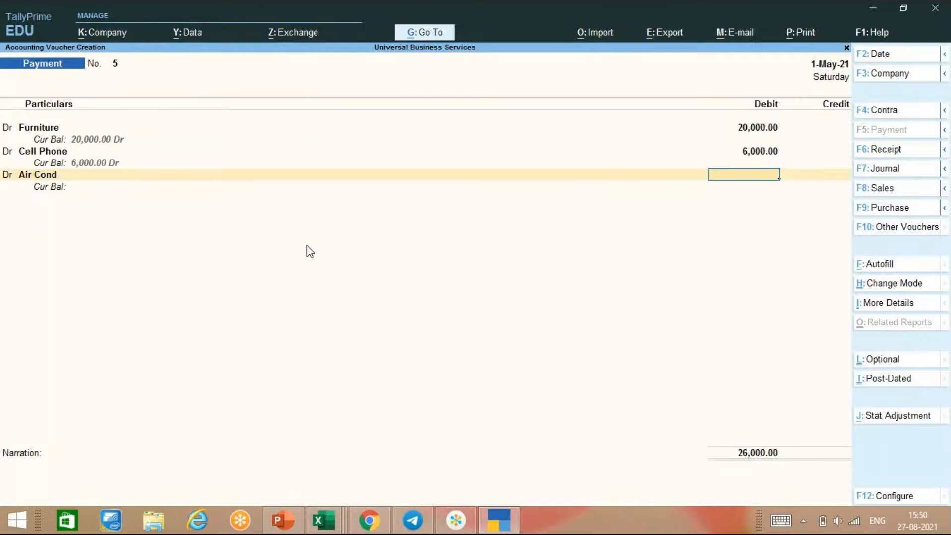
text(20,0)
text(0000)
key(Return)
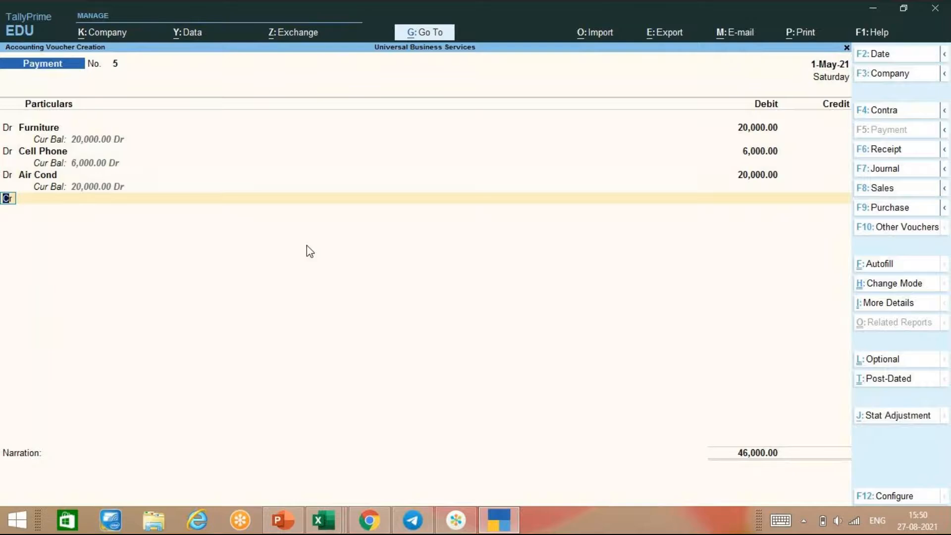
Credit HDFC with 46,000 in the Payment voucher.
key(Return)
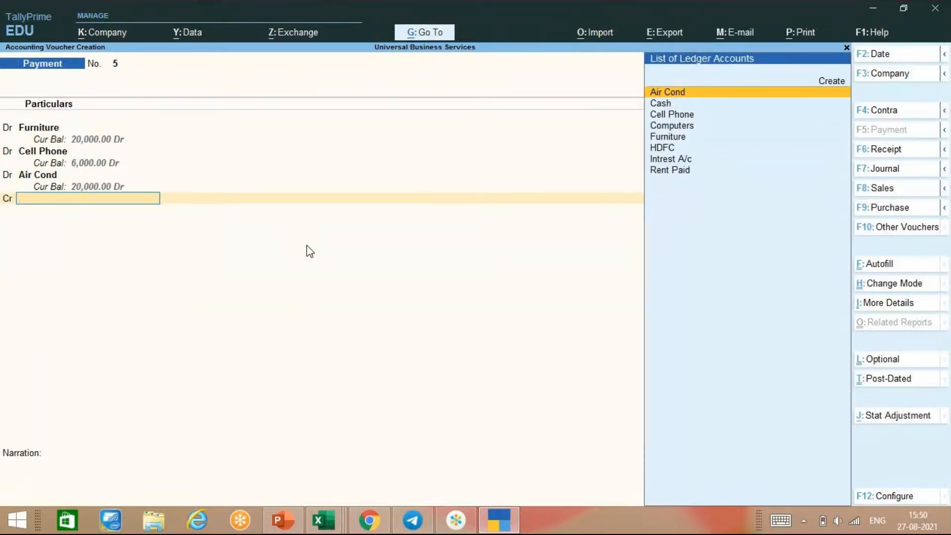
key(Down)
key(Down)
key(Down)
key(Down)
key(Down)
key(Return)
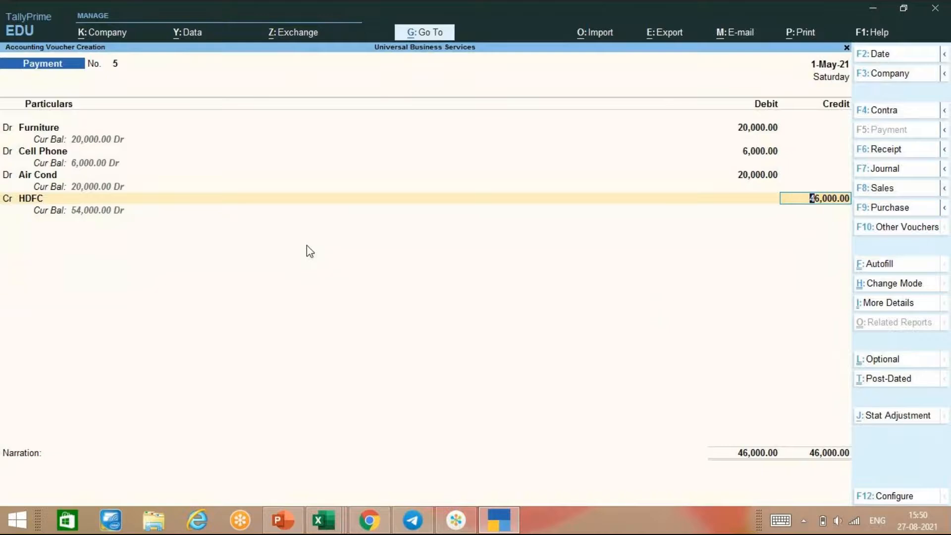
key(Return)
text(b)
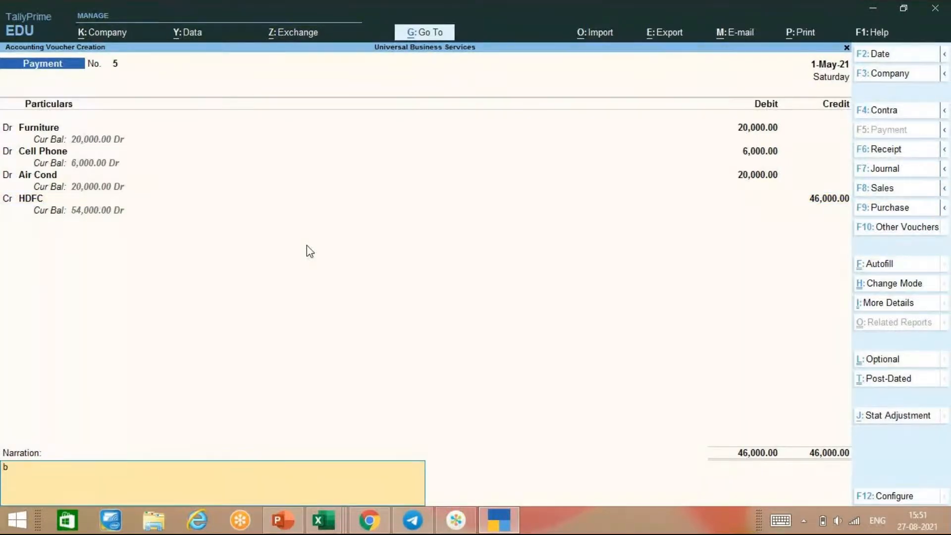
click(307, 245)
text(eing)
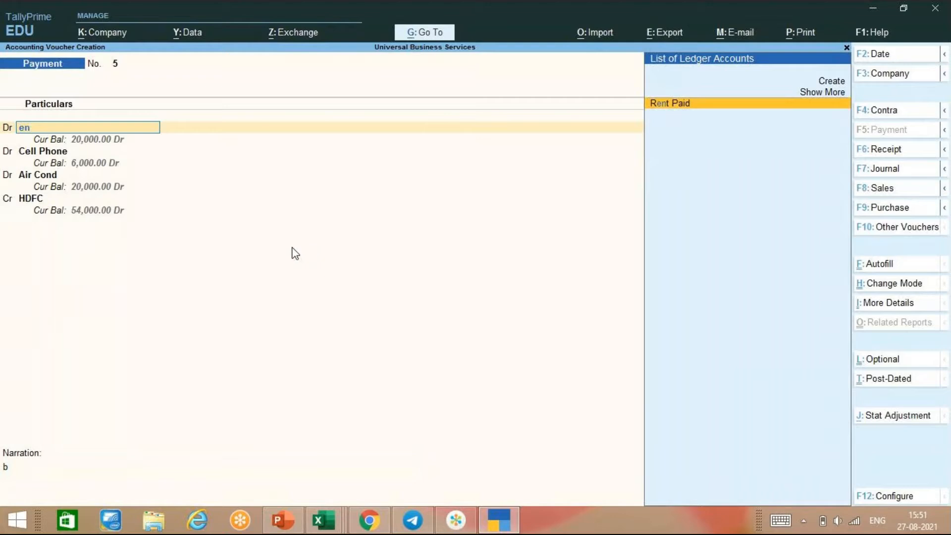
click(134, 164)
key(Return)
key(Return)
key(Return)
key(Return)
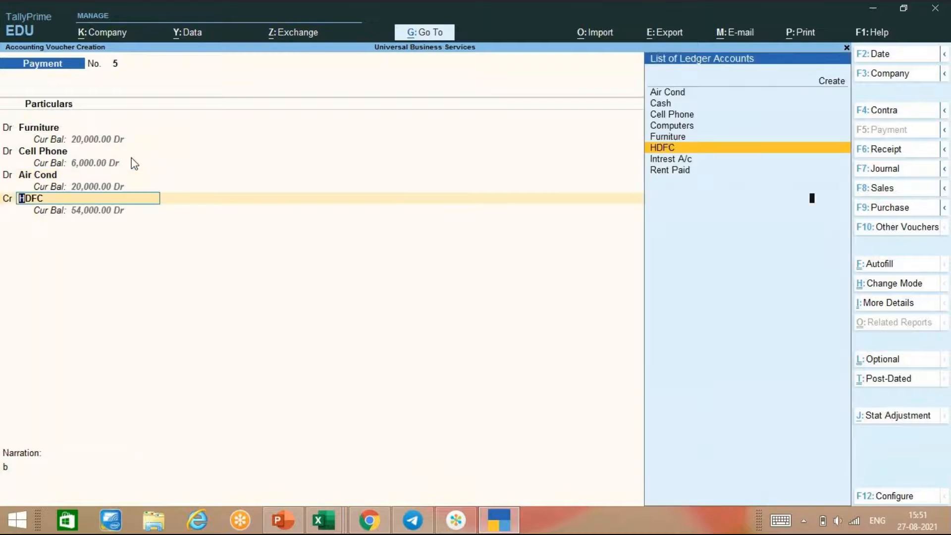
key(Return)
key(Return)
Enter the narration "being furniture,cell phone,air cond purchased" and save the Payment voucher.
text(being)
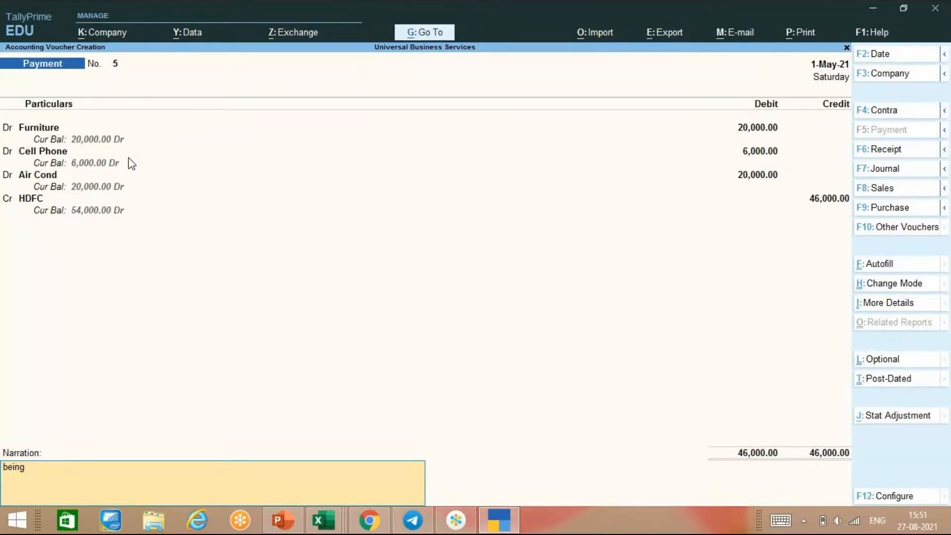
text(furniture,cell phone,air con)
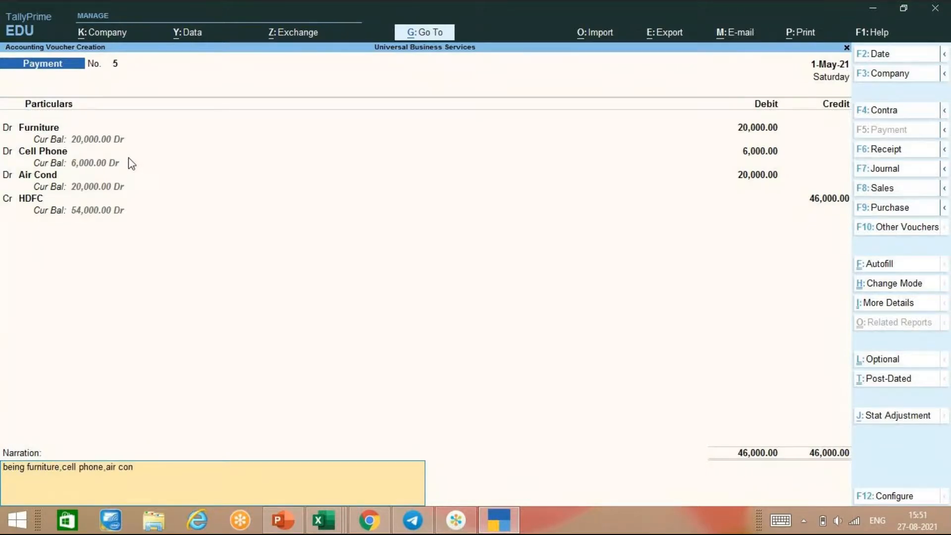
text(d purchased)
key(Return)
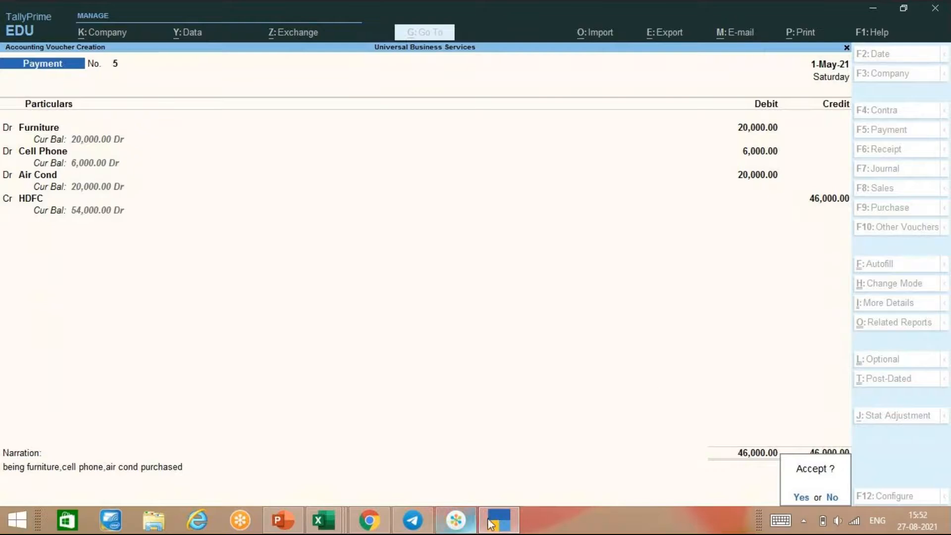
click(458, 522)
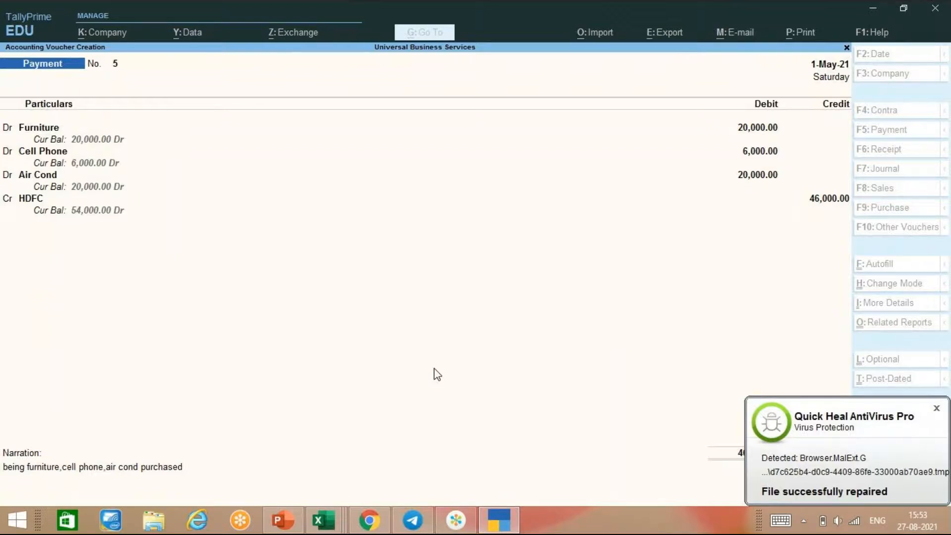
key(Return)
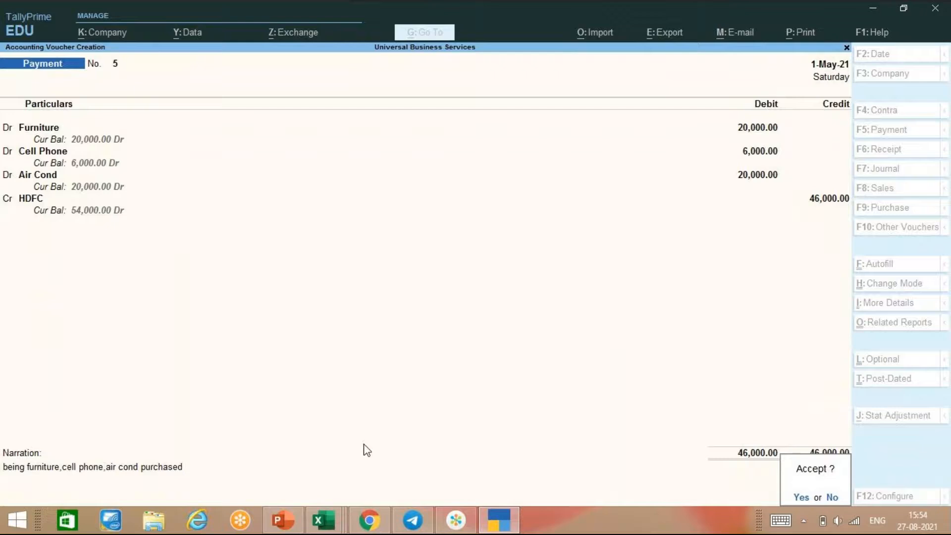
key(Return)
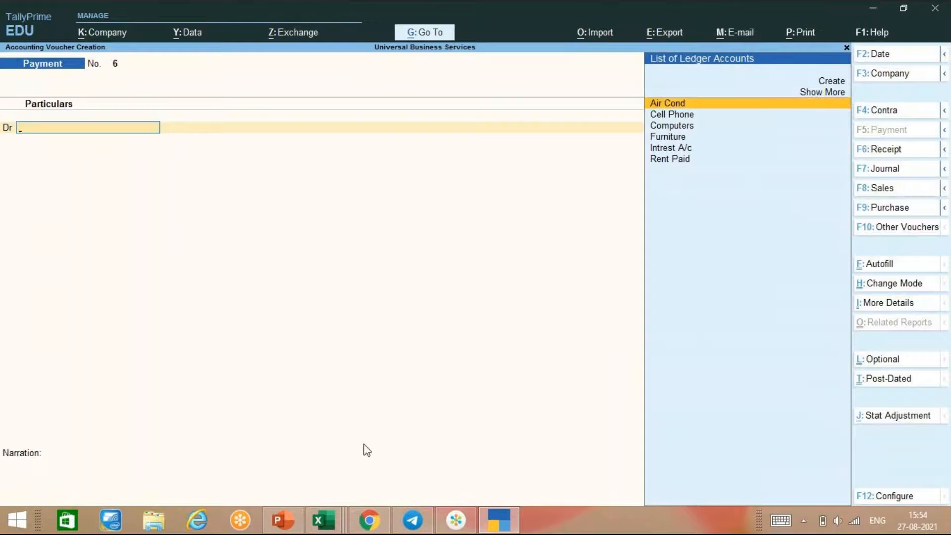
Create a "Stationary A/c" ledger under Indirect Expenses and use it as the debit account of the next Payment voucher.
key(alt+c)
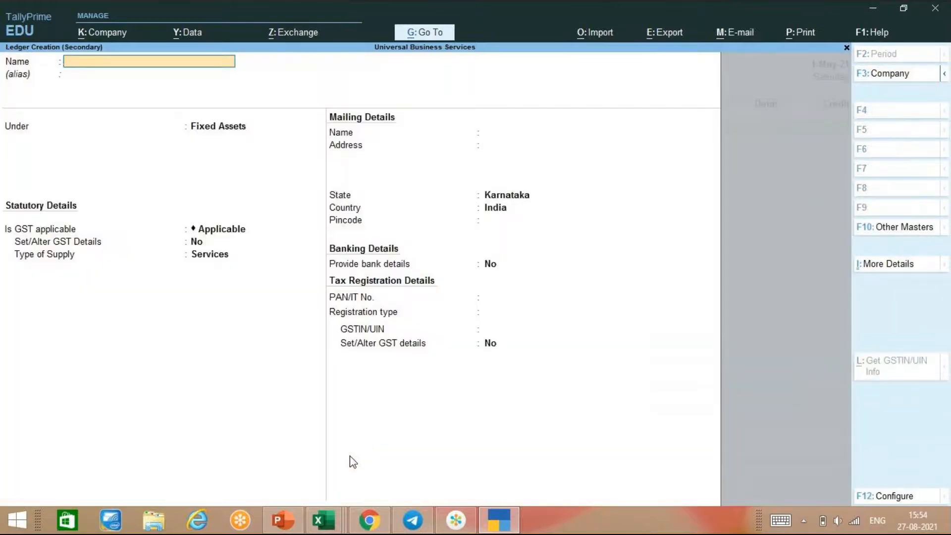
text(Stationary a/c)
key(Return)
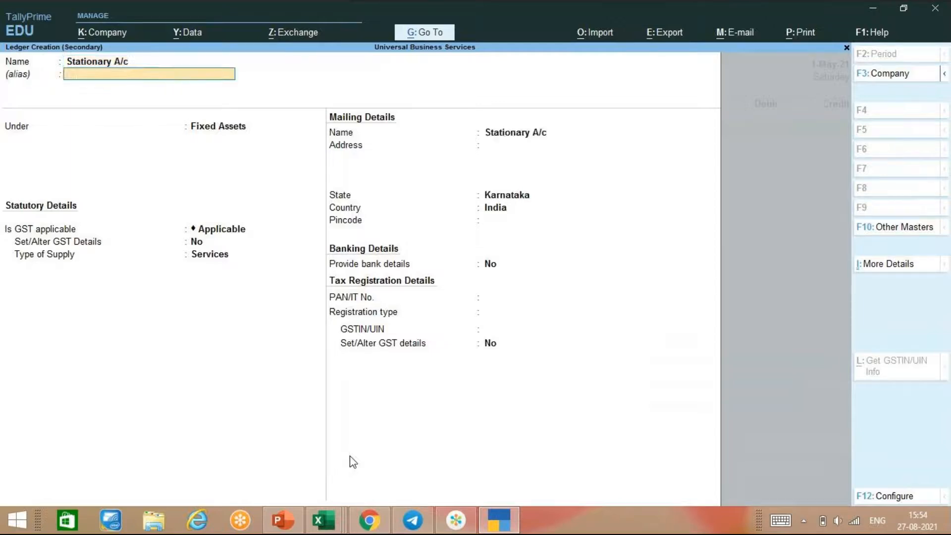
key(Return)
text(In)
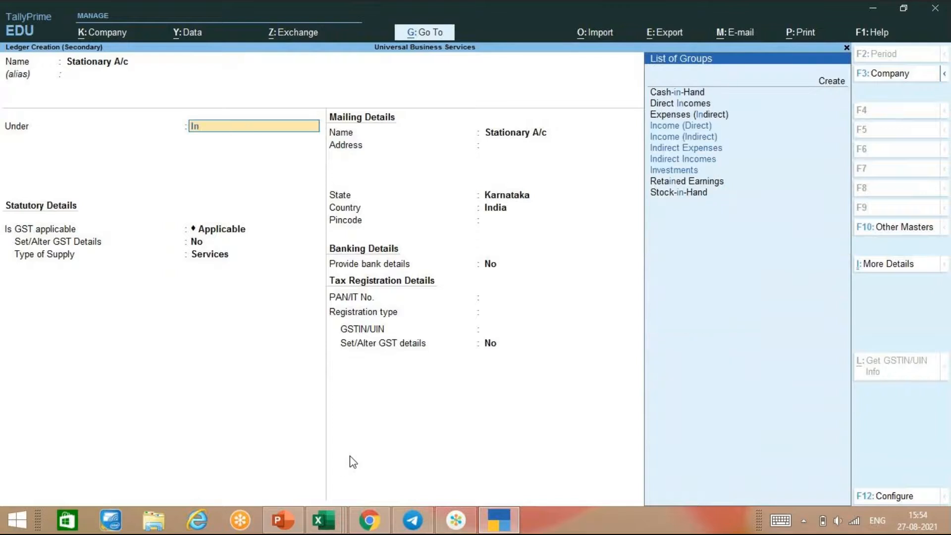
key(Down)
key(Down)
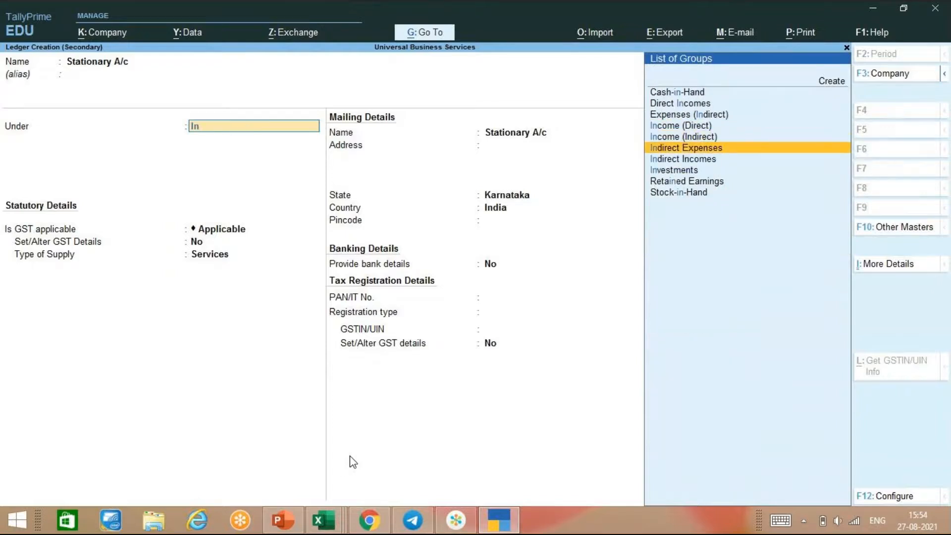
key(Return)
key(Return)
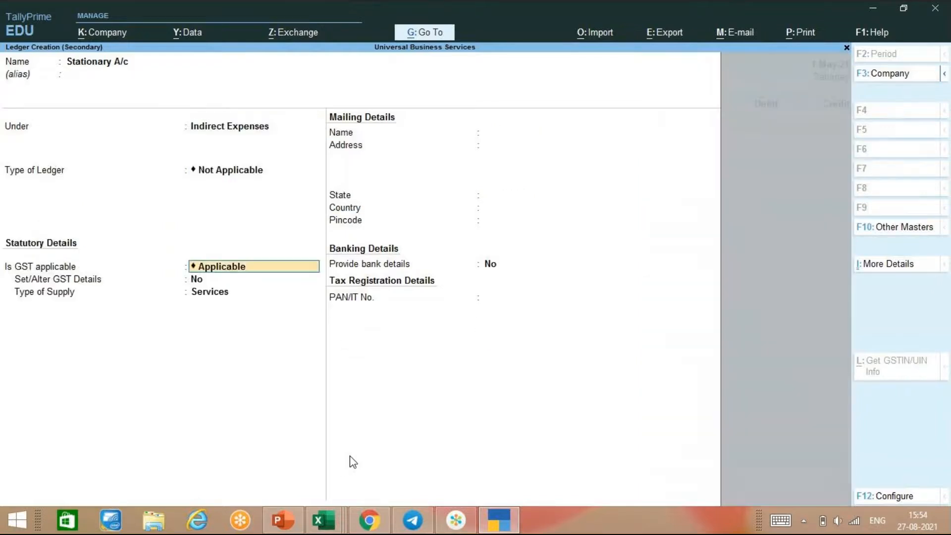
key(ctrl+a)
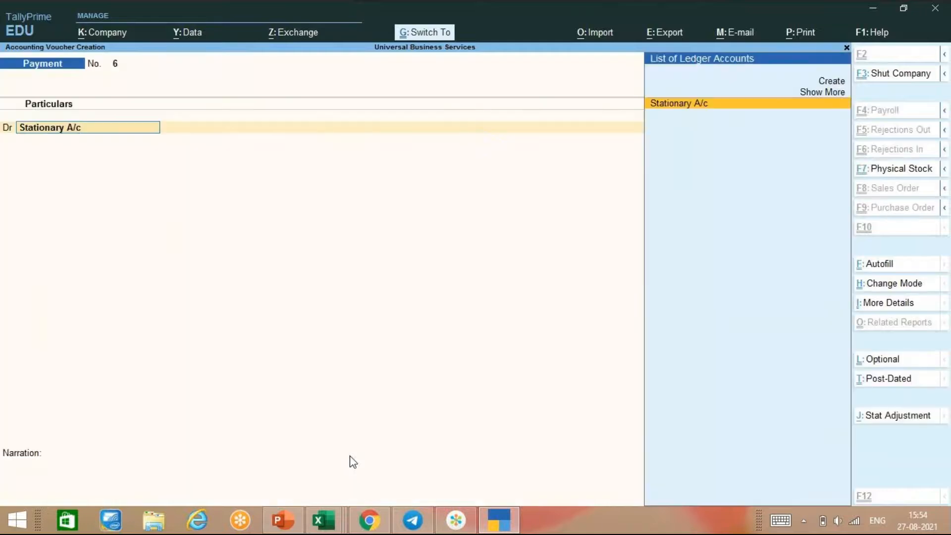
key(Return)
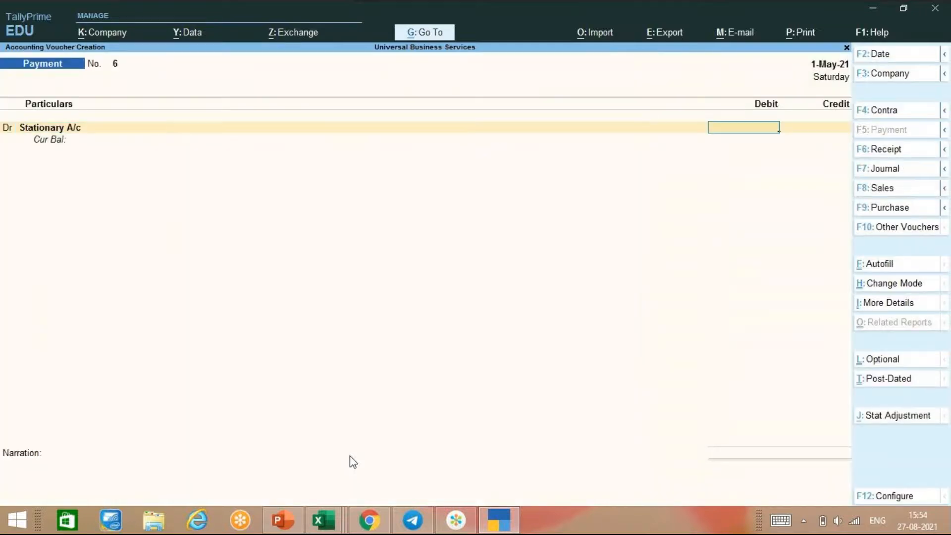
Set the Stationary A/c debit to 6250 and allocate the full amount to the Bangalore cost centre.
text(6250)
key(Return)
key(Return)
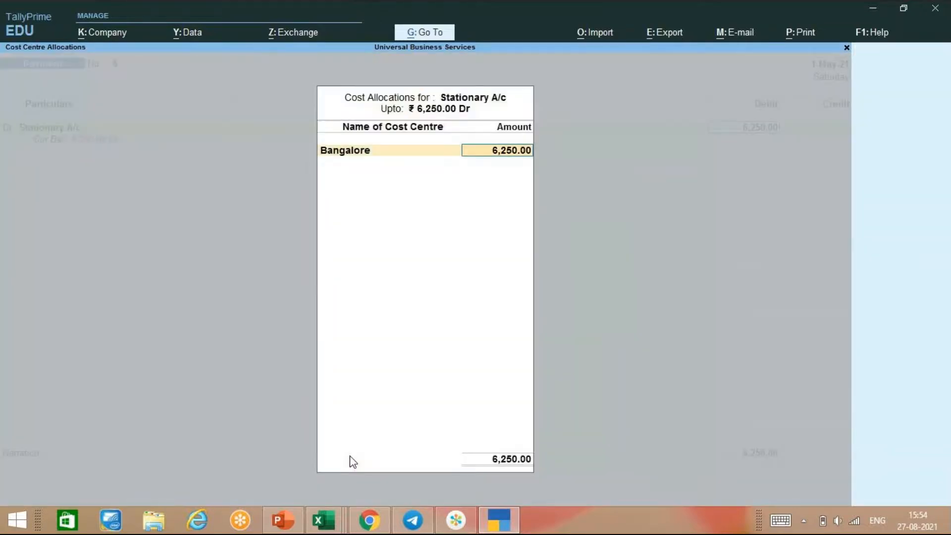
key(Return)
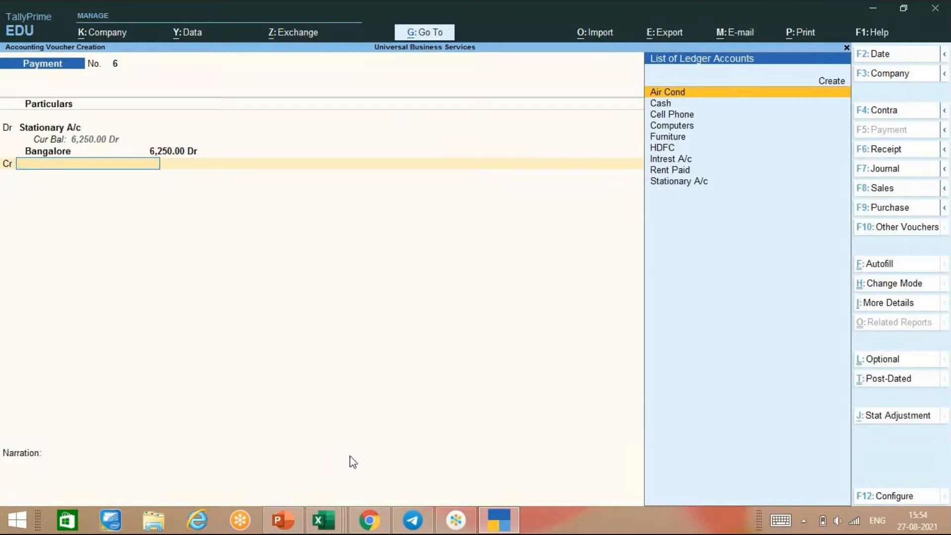
Credit Cash with 6,250 in the Payment voucher, enter the narration "being stationary purchased" and save it.
key(Down)
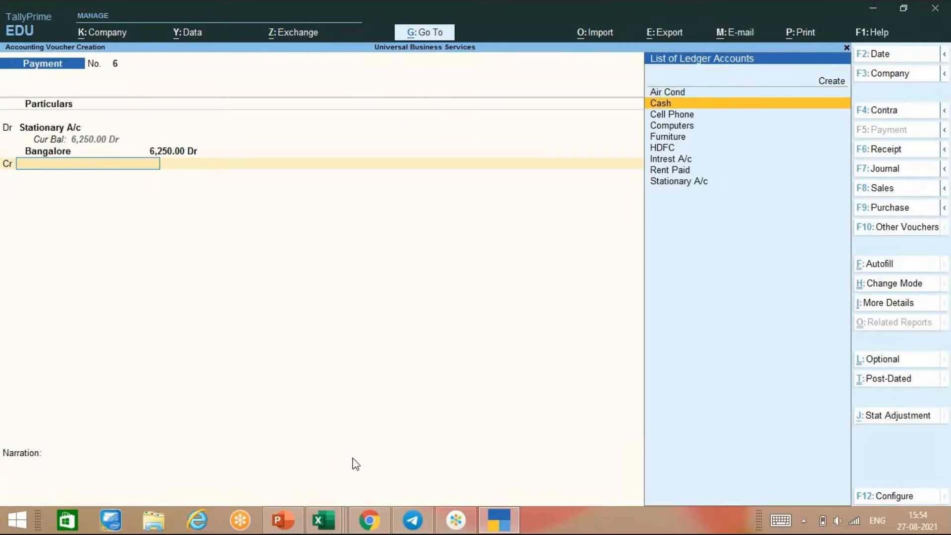
key(Return)
key(Return)
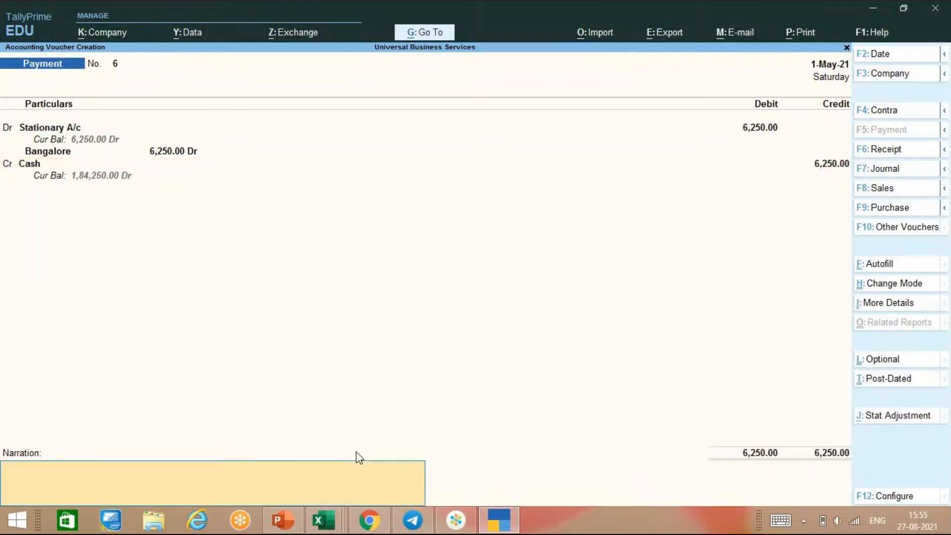
text(being stationary purchased)
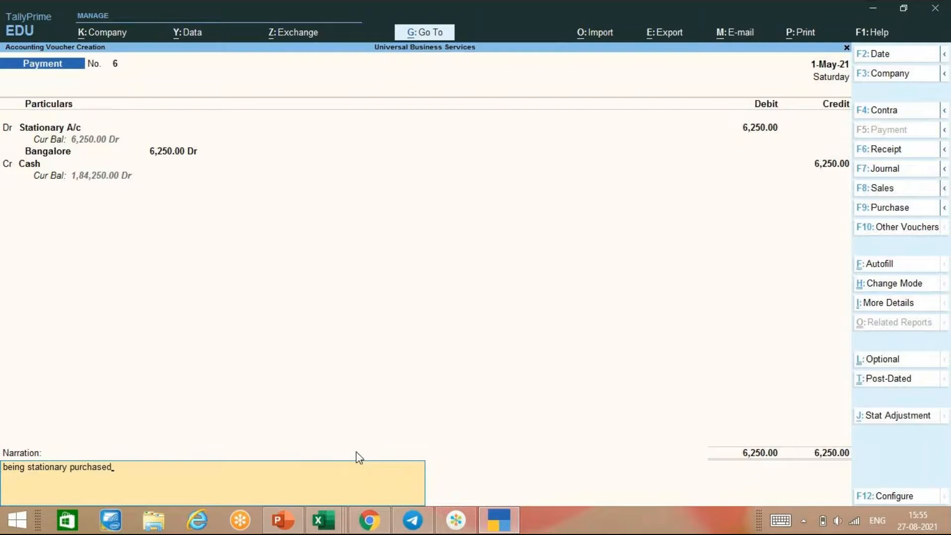
key(Return)
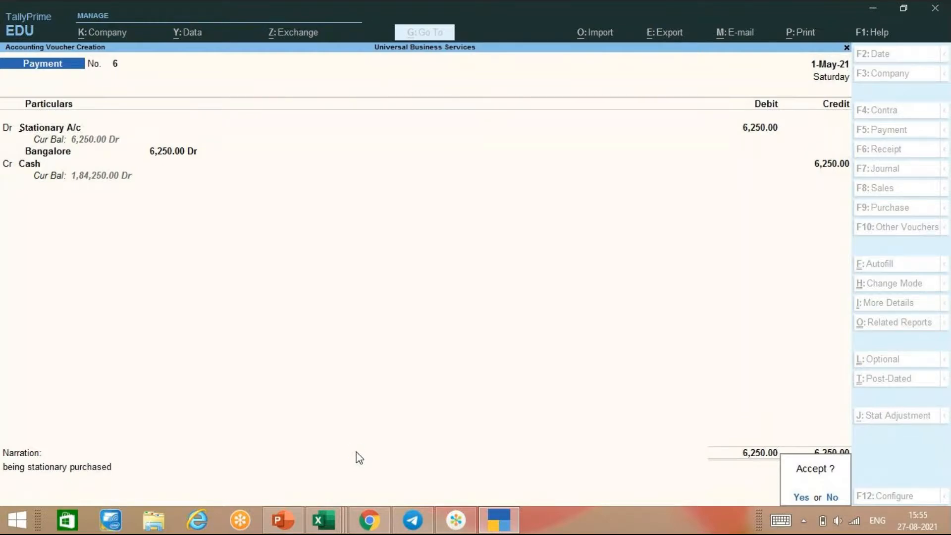
key(Return)
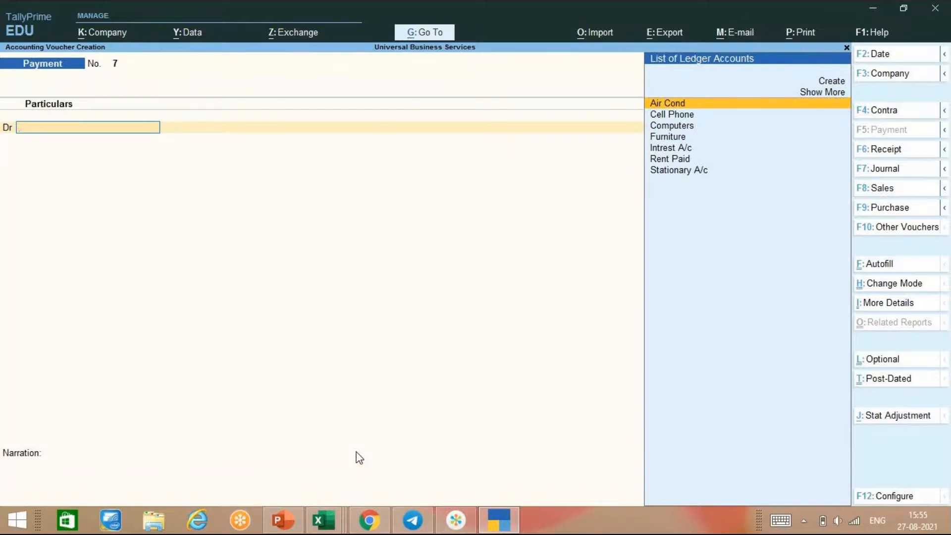
Start a Receipt voucher and create a "Silver Serv A/c" ledger under Sundry Debtors as its credit account.
key(F6)
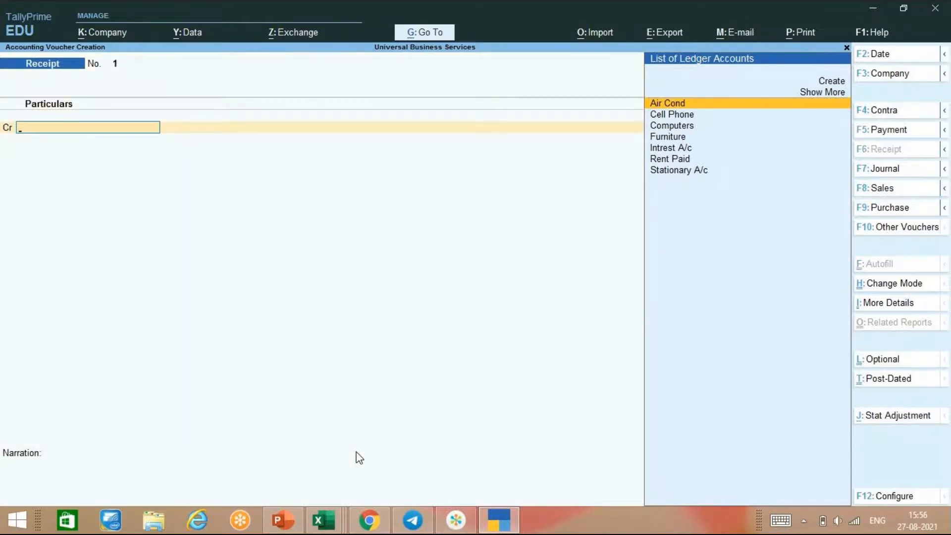
text(s)
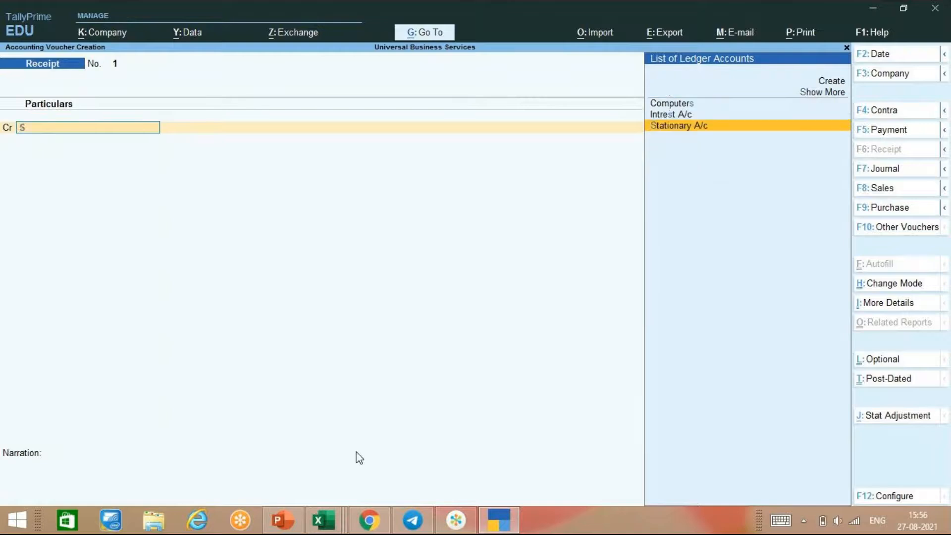
text(a)
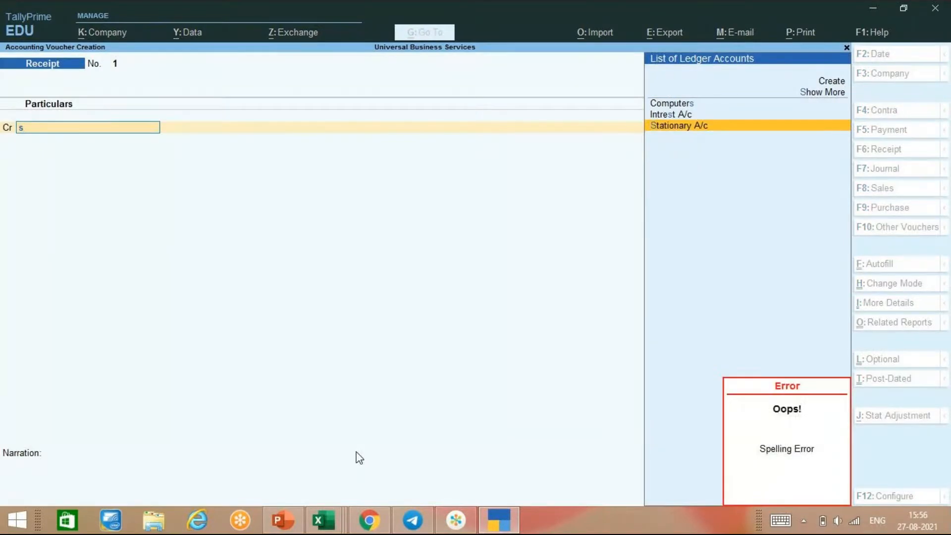
key(alt)
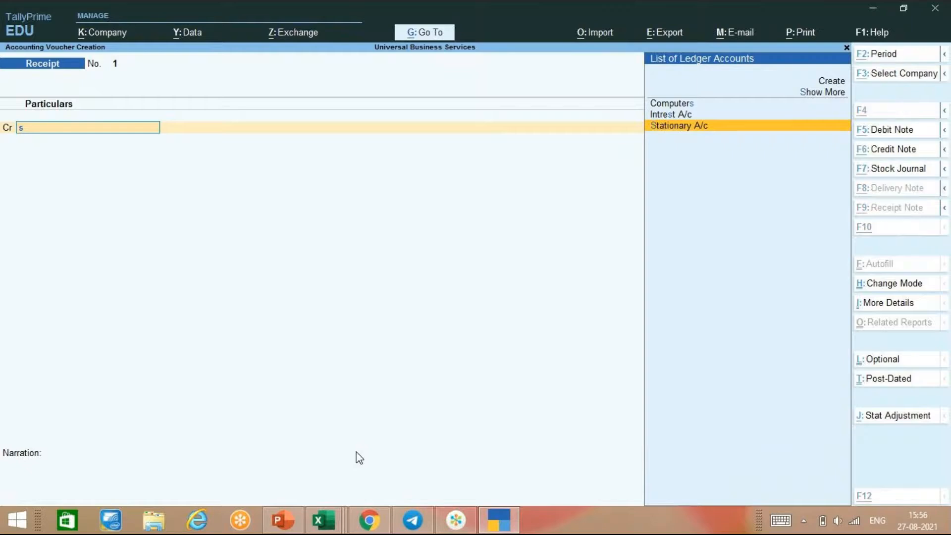
key(alt+c)
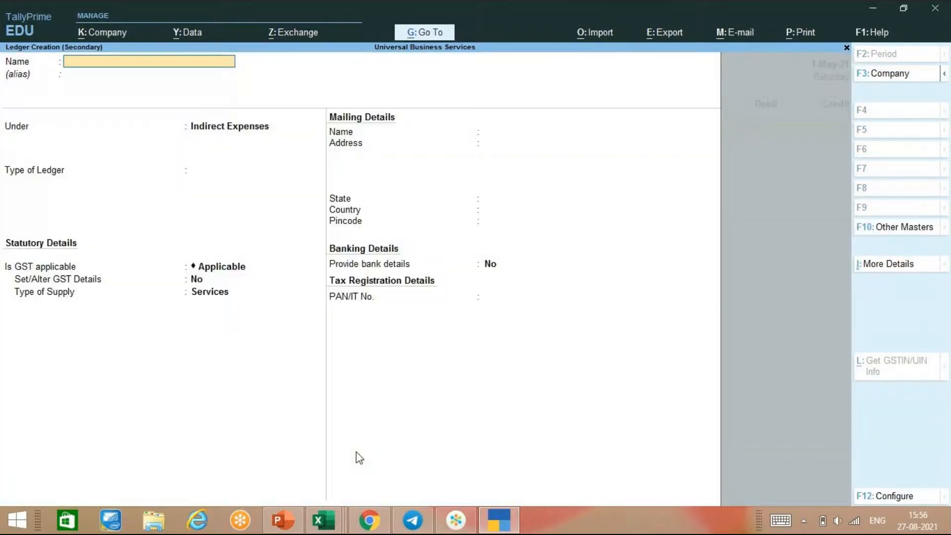
text(Silver Serv a/c)
key(Return)
key(Return)
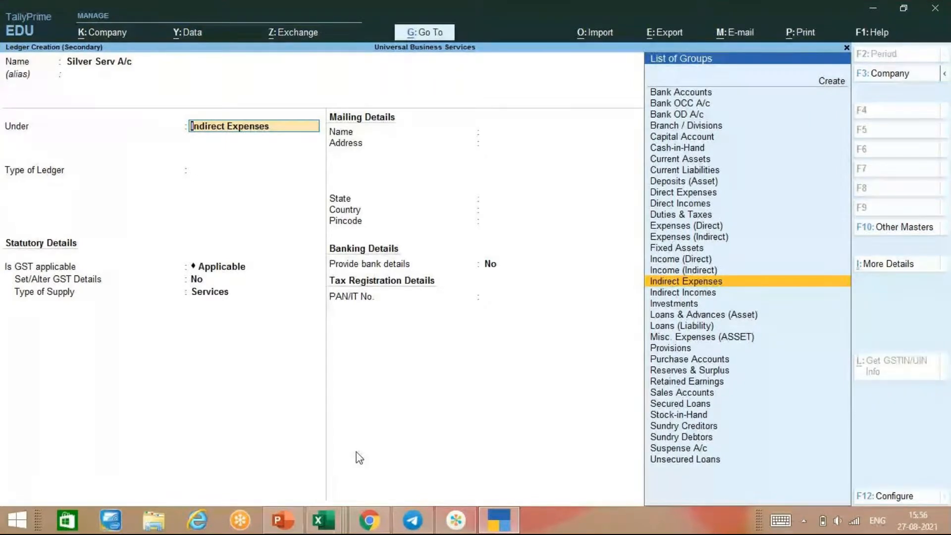
text(Su)
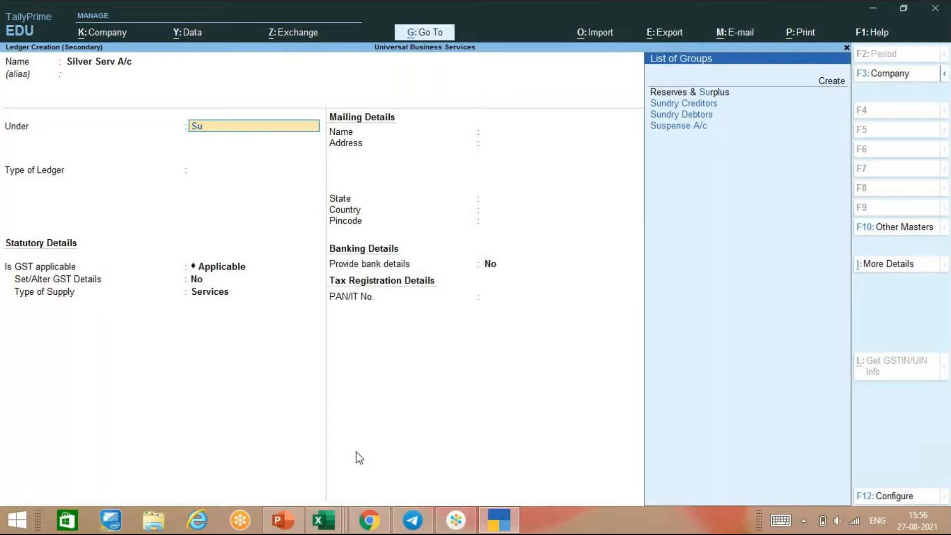
key(Down)
key(Down)
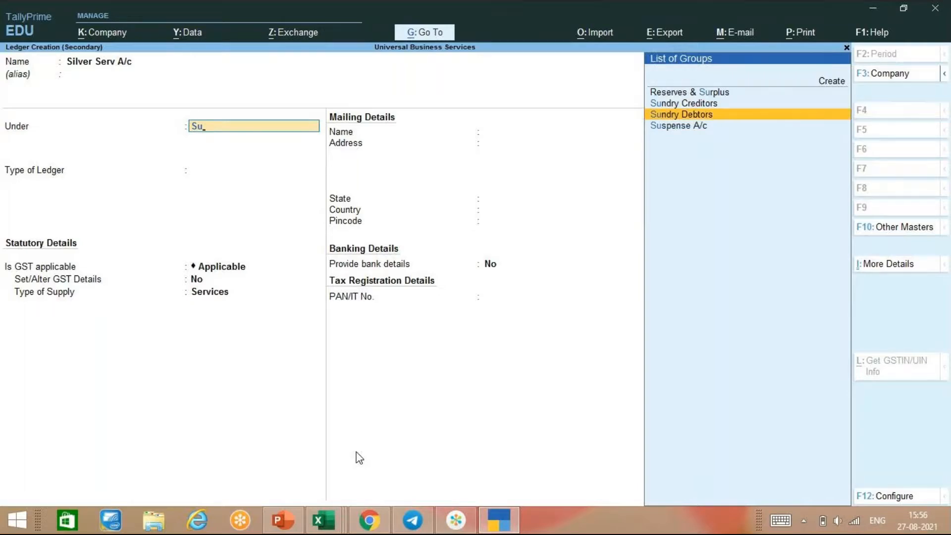
key(Return)
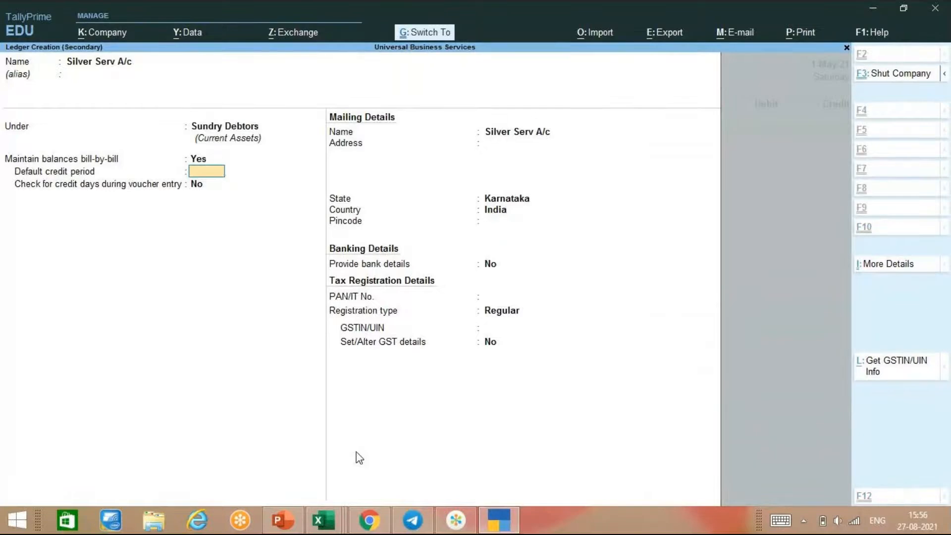
key(ctrl+a)
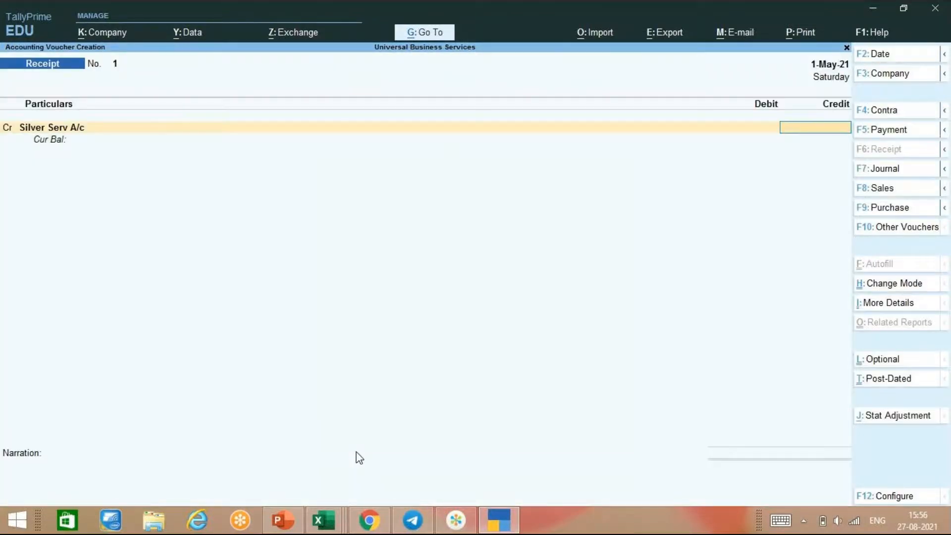
Set the Silver Serv A/c credit to 25000 and allocate the full amount as On Account in the bill-wise details.
text(25000)
key(Return)
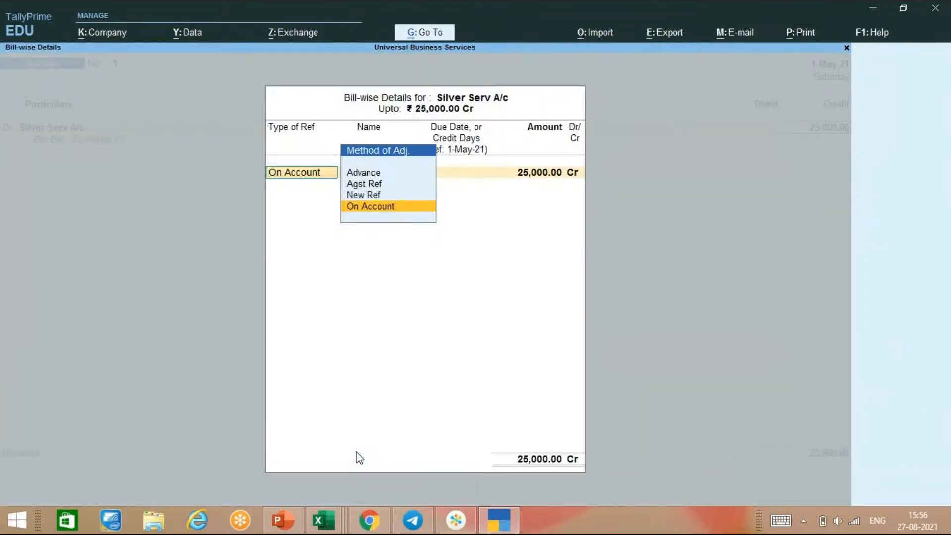
key(Return)
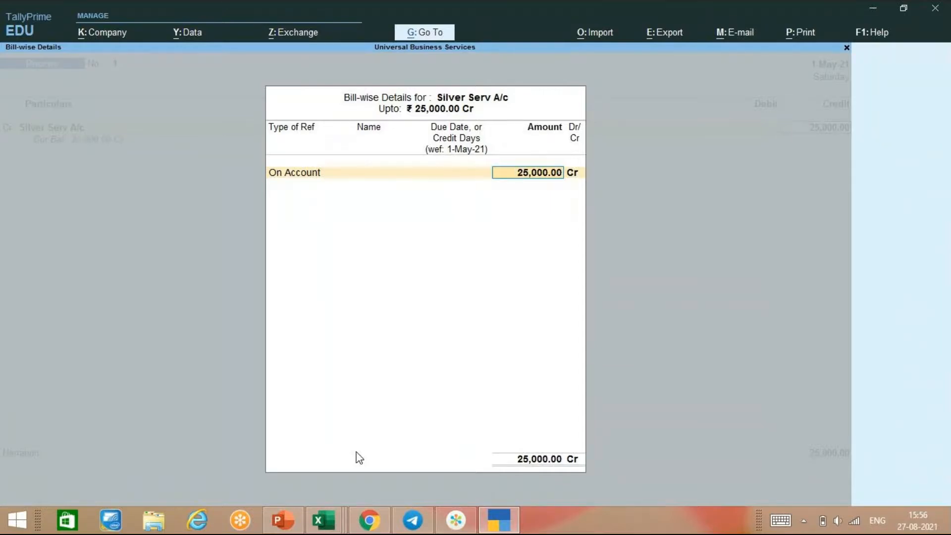
key(Return)
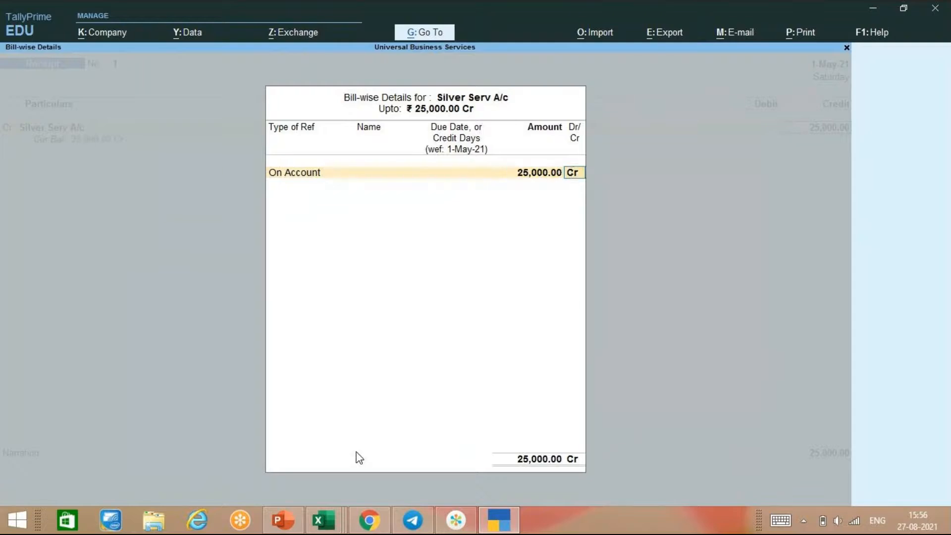
key(Return)
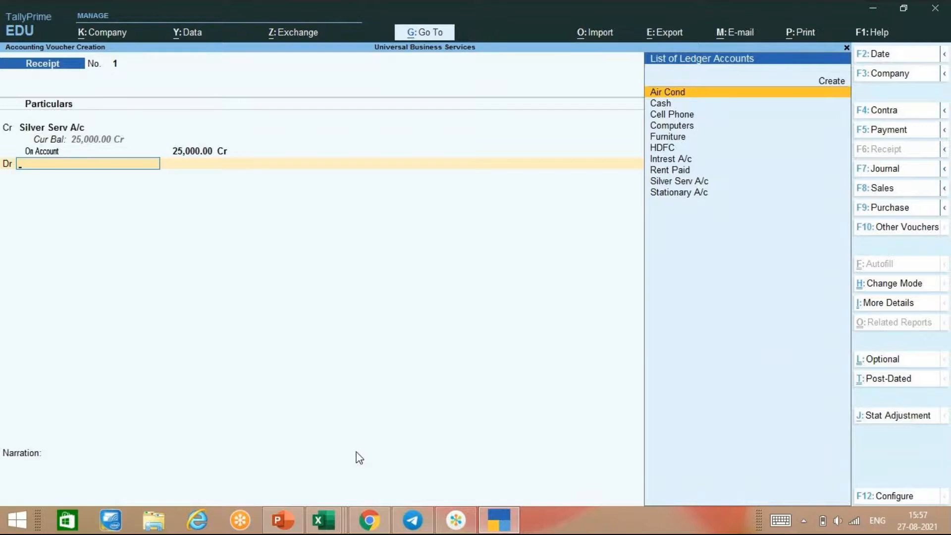
Debit Cash with 25,000, enter the narration "being cash recevd" and save the Receipt voucher.
key(Down)
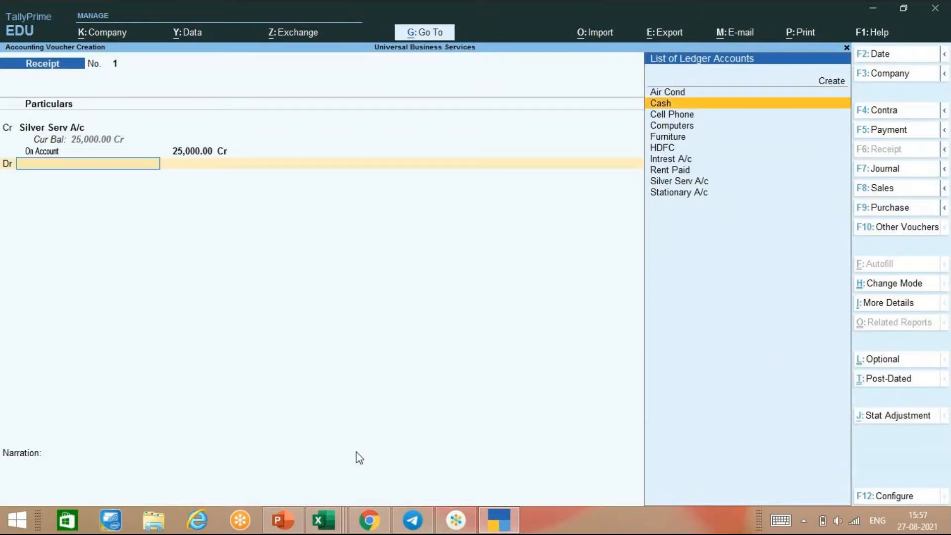
key(Return)
key(Return)
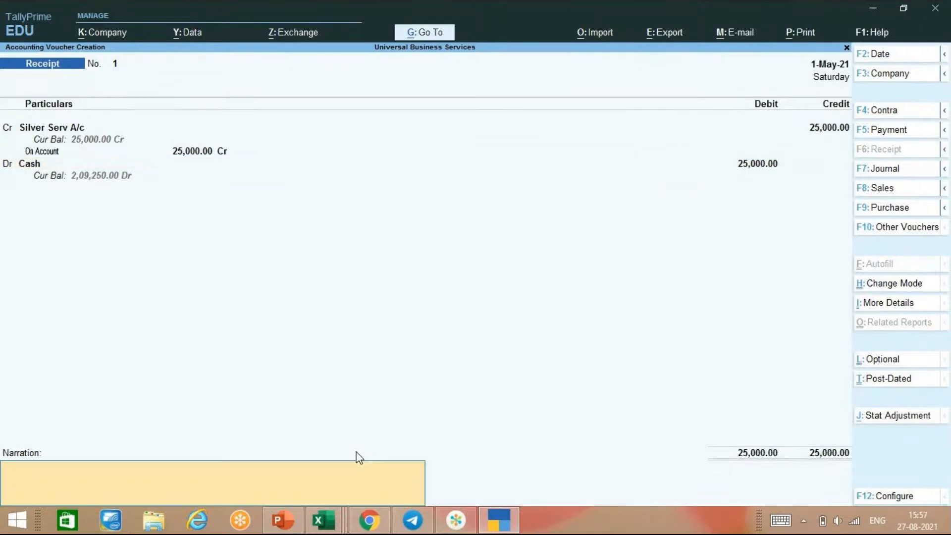
text(being cash recevd)
key(Return)
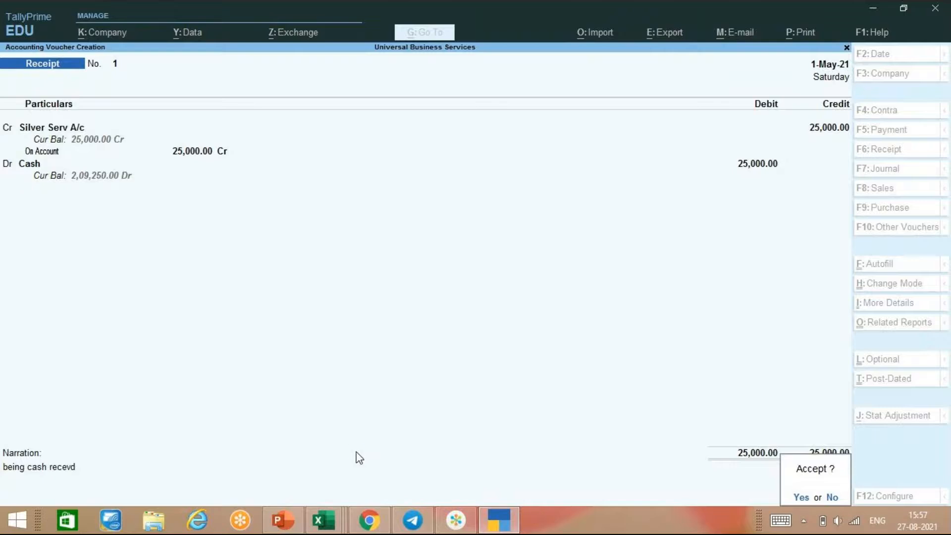
key(Return)
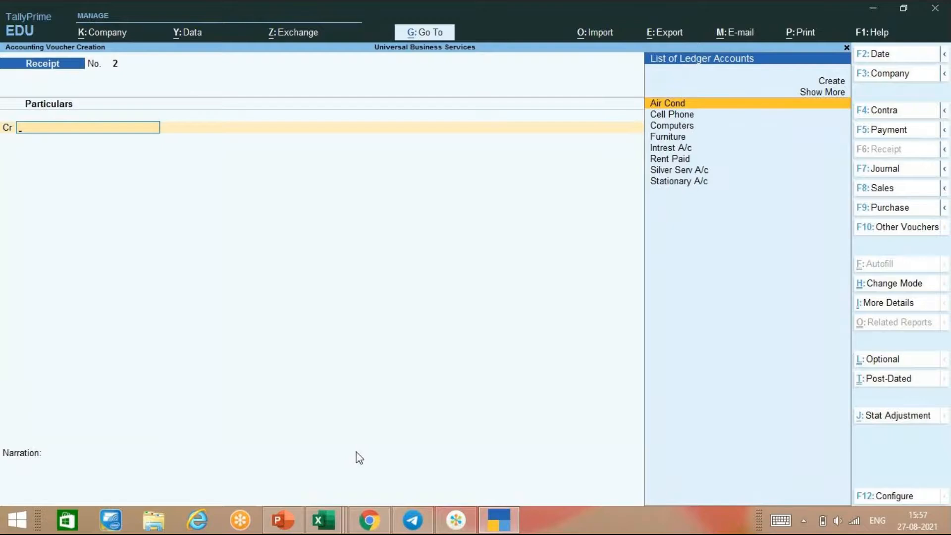
Create an "Omega Info" ledger under Sundry Debtors as the credit account of the next Receipt voucher.
key(alt+c)
text(Om)
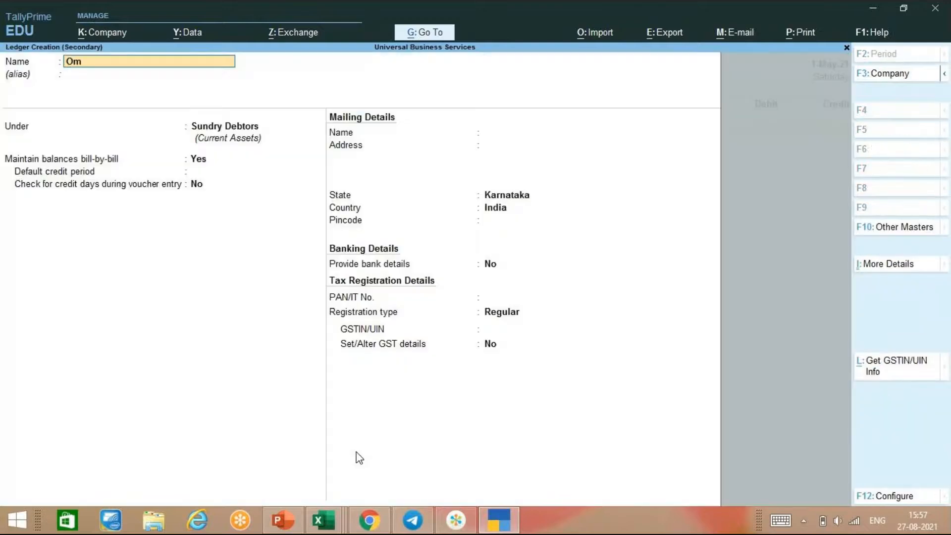
text(ega info)
key(Return)
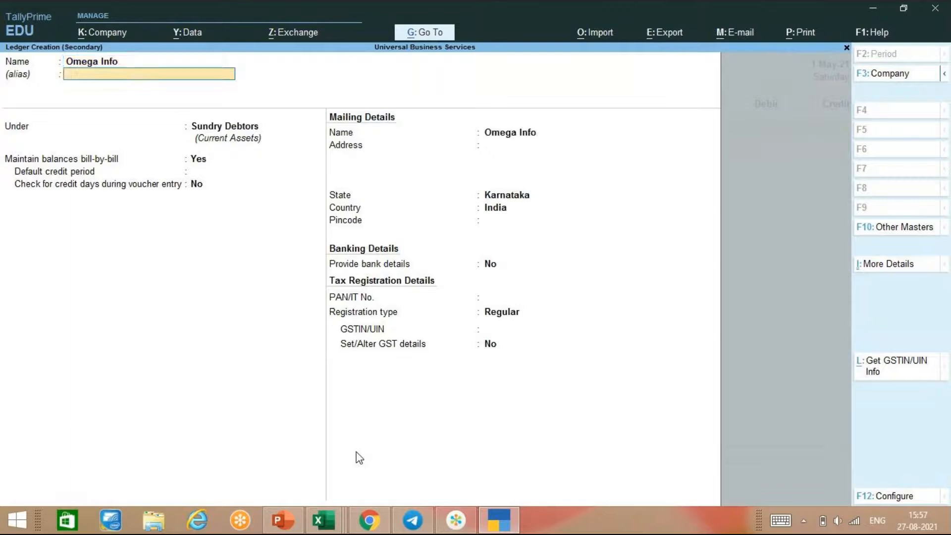
key(Return)
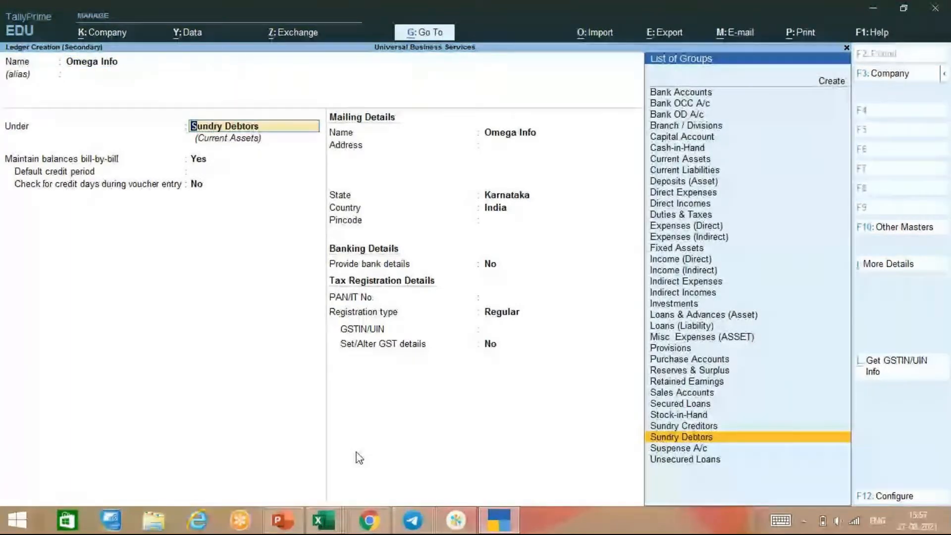
key(Return)
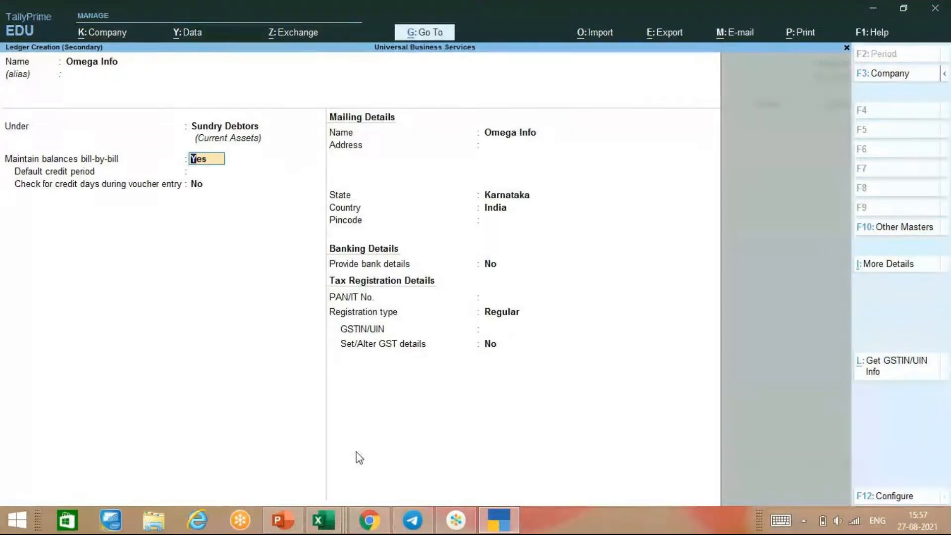
key(ctrl+a)
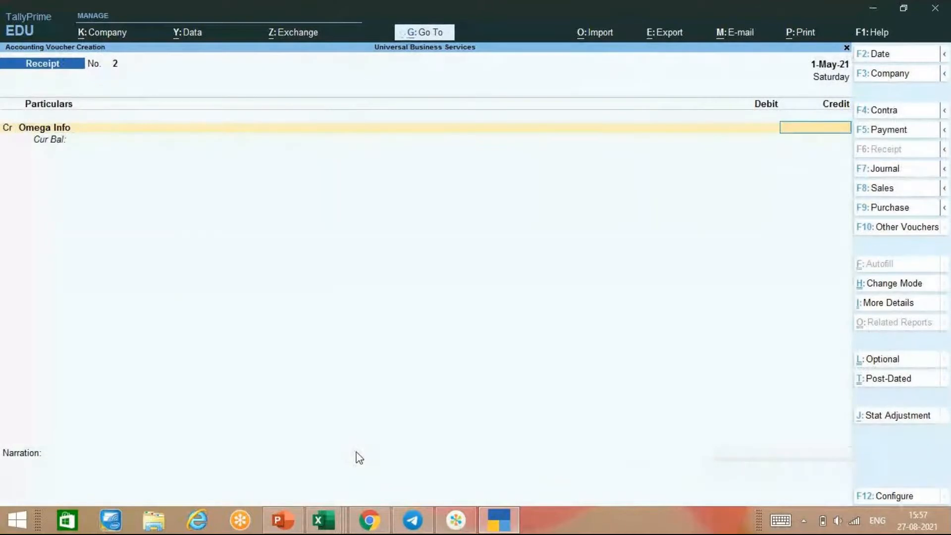
Alter the Omega Info ledger from the voucher, setting Maintain balances bill-by-bill to No, and save it.
key(BackSpace)
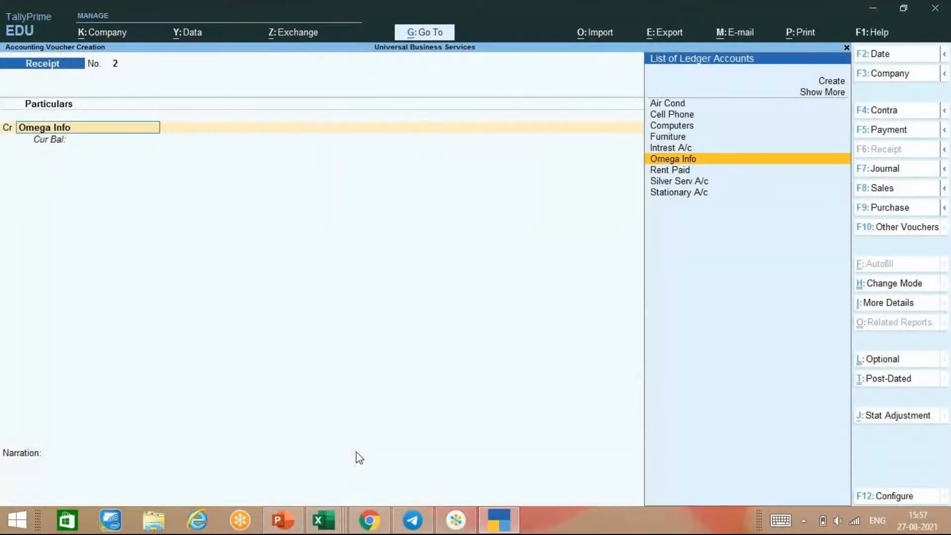
key(ctrl)
key(ctrl+Return)
key(Return)
key(Return)
key(Return)
key(n)
key(Return)
key(ctrl)
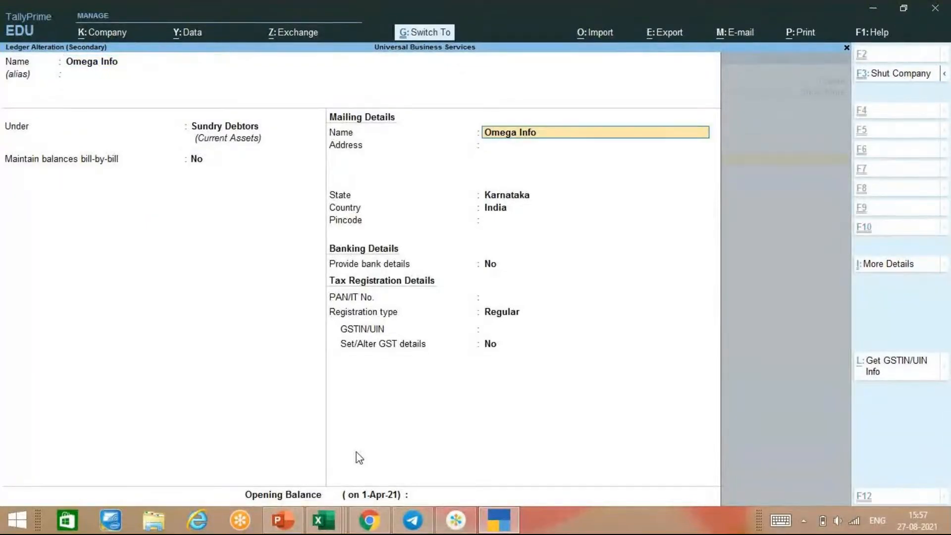
key(ctrl+a)
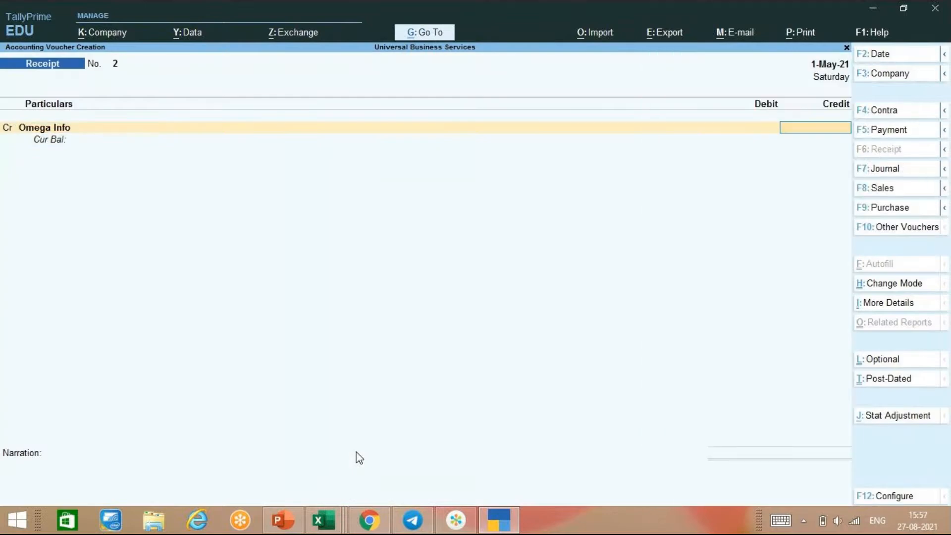
Credit Omega Info with 15000 and debit Cash with the same amount in the Receipt voucher.
text(15000)
key(Return)
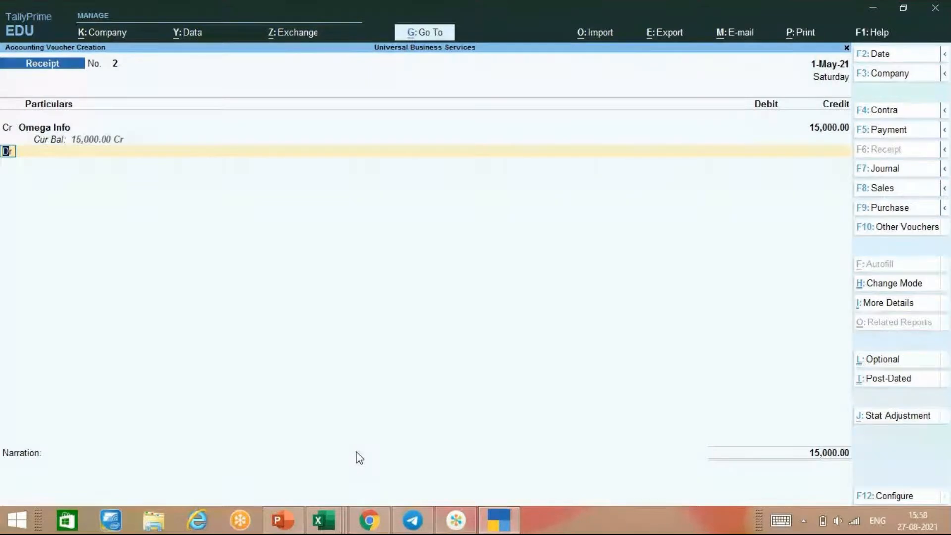
key(Return)
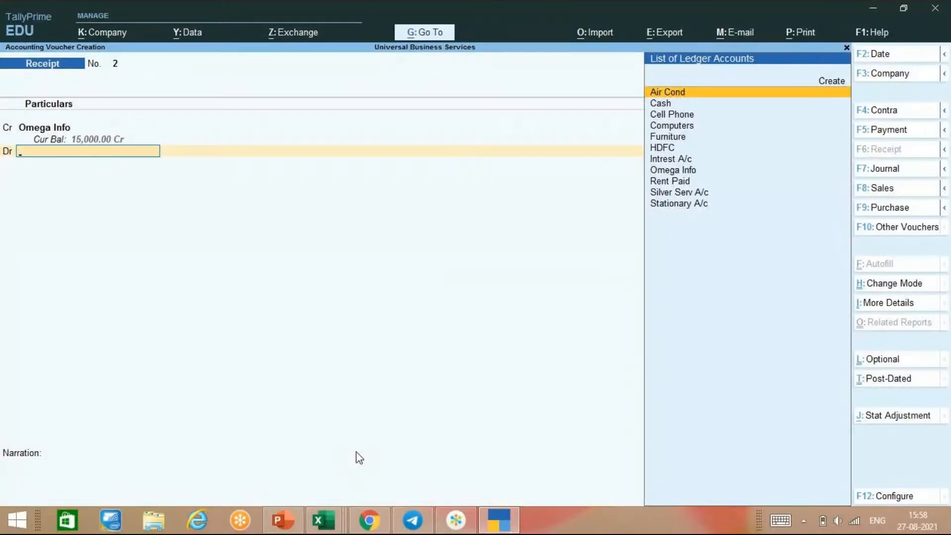
text(Cas)
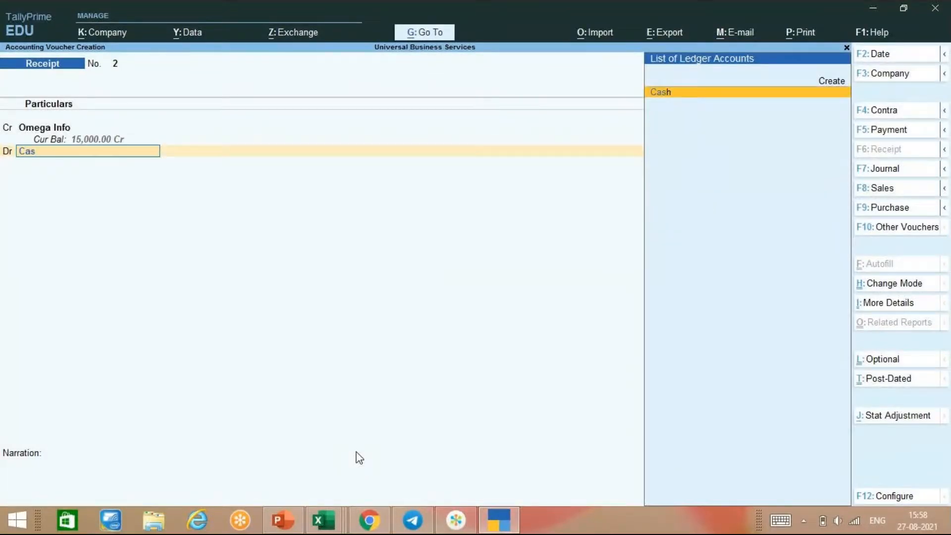
key(Return)
key(Return)
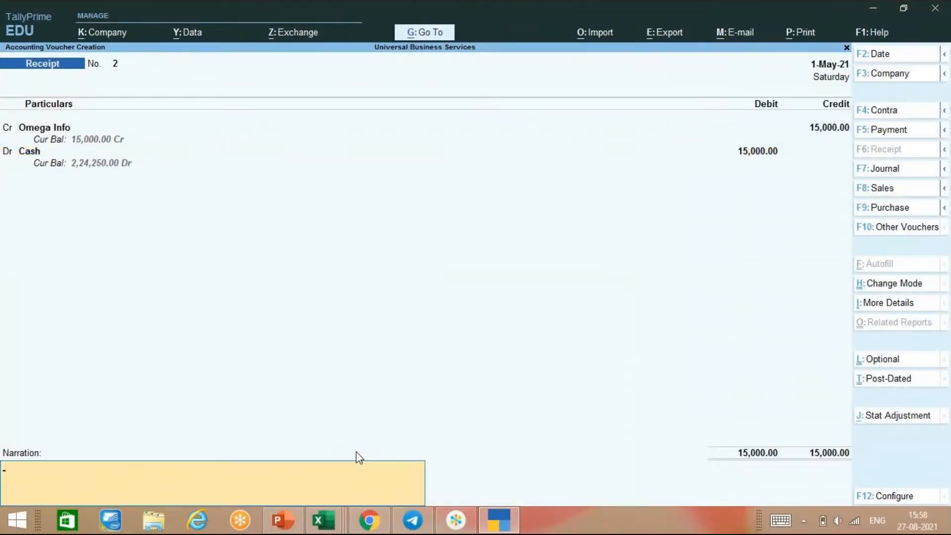
Enter the narration "being cash rev" for the Omega Info Receipt voucher and dismiss the antivirus notification.
text(being)
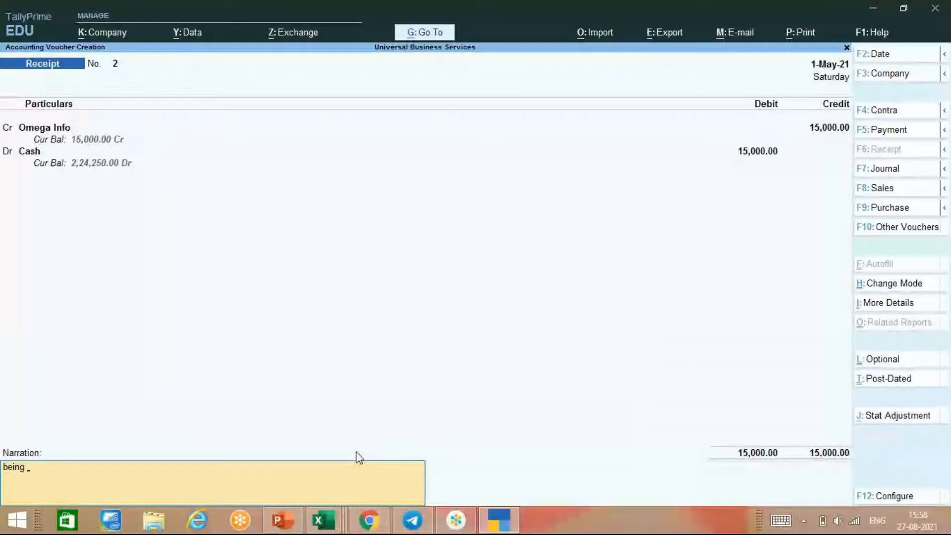
text( cash rev)
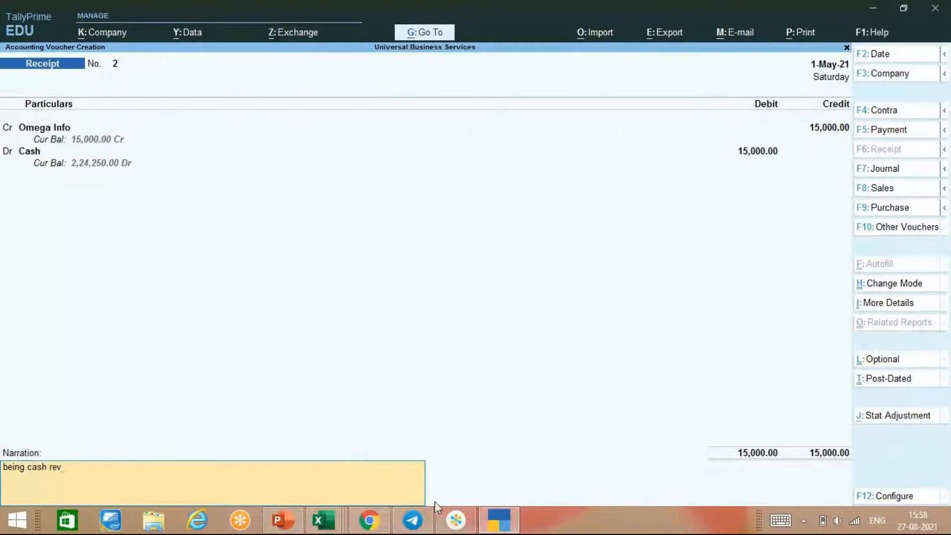
click(453, 519)
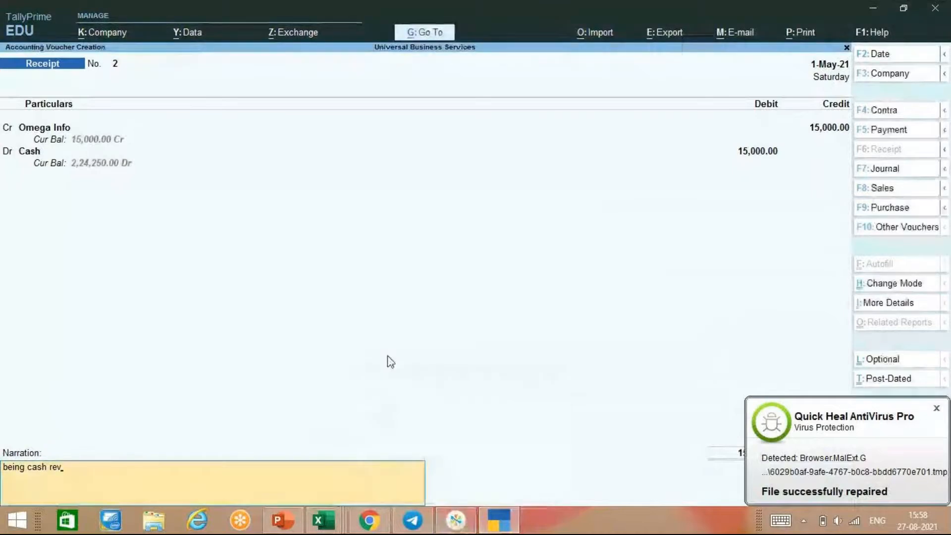
click(936, 409)
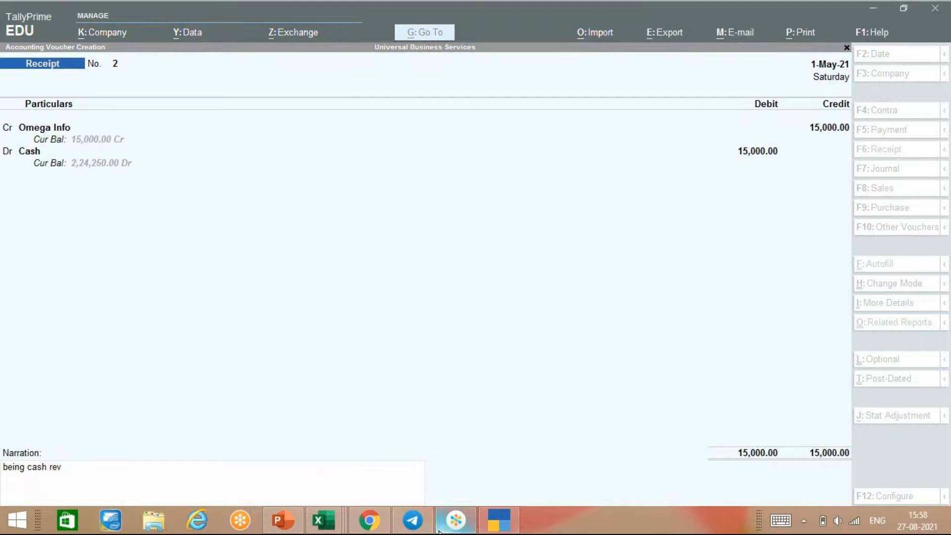
mouse_move(447, 529)
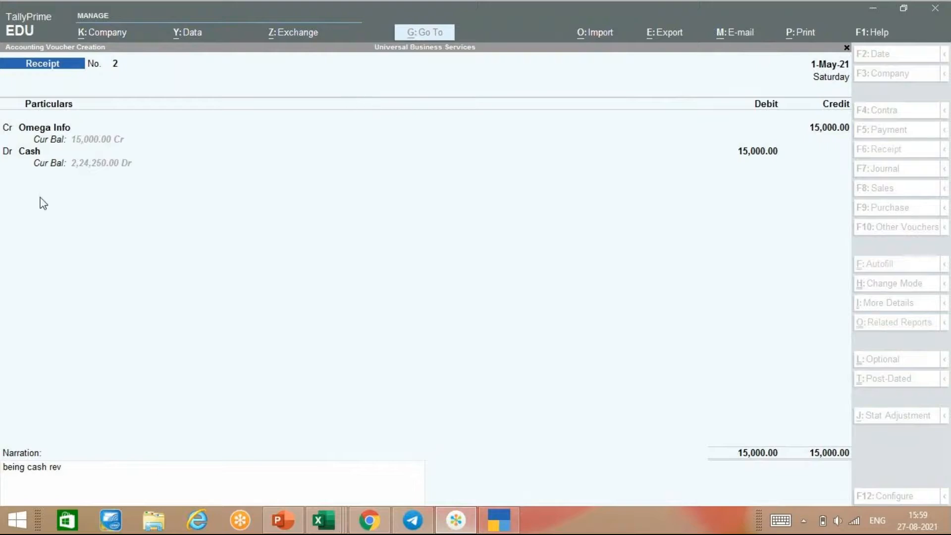
Go through the remaining fields of the Omega Info Receipt voucher and accept it to save the entry.
click(39, 222)
click(39, 222)
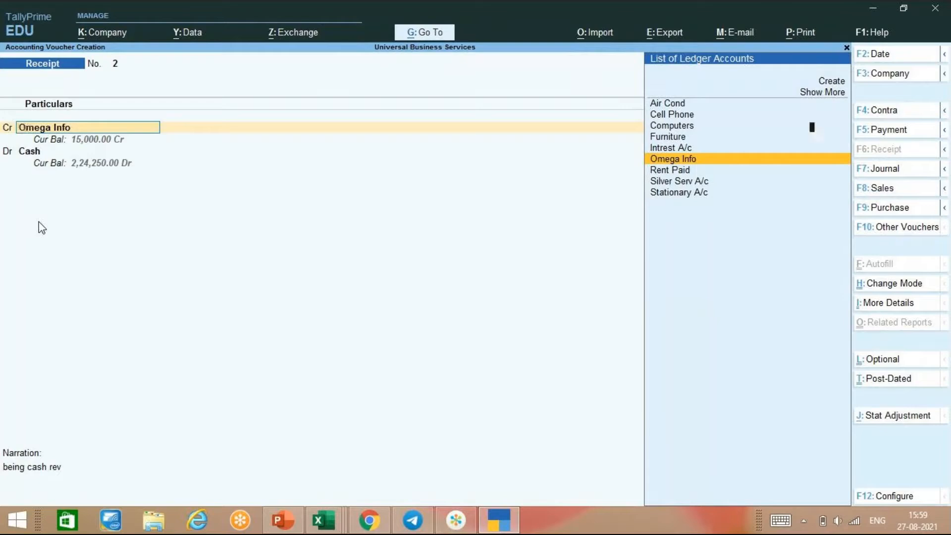
key(Return)
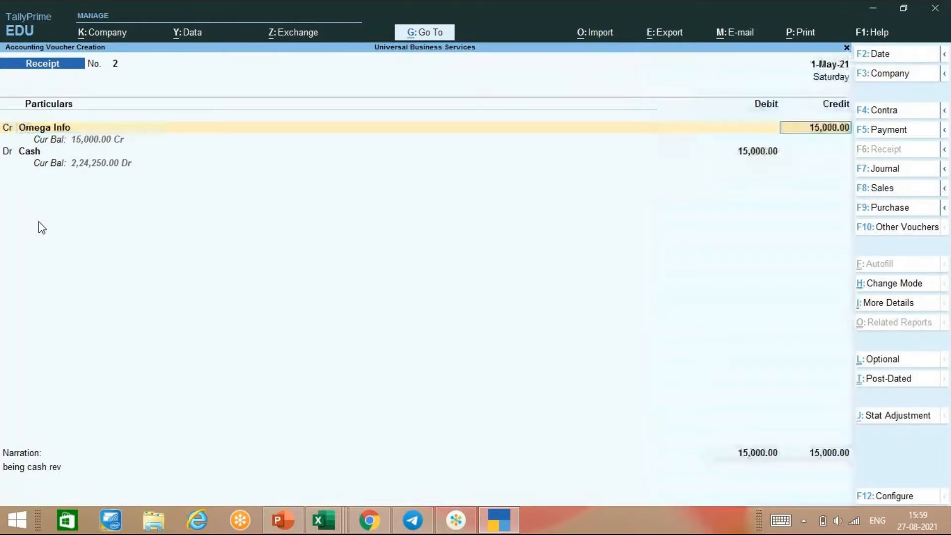
key(Return)
key(Return)
key(Return)
key(Return)
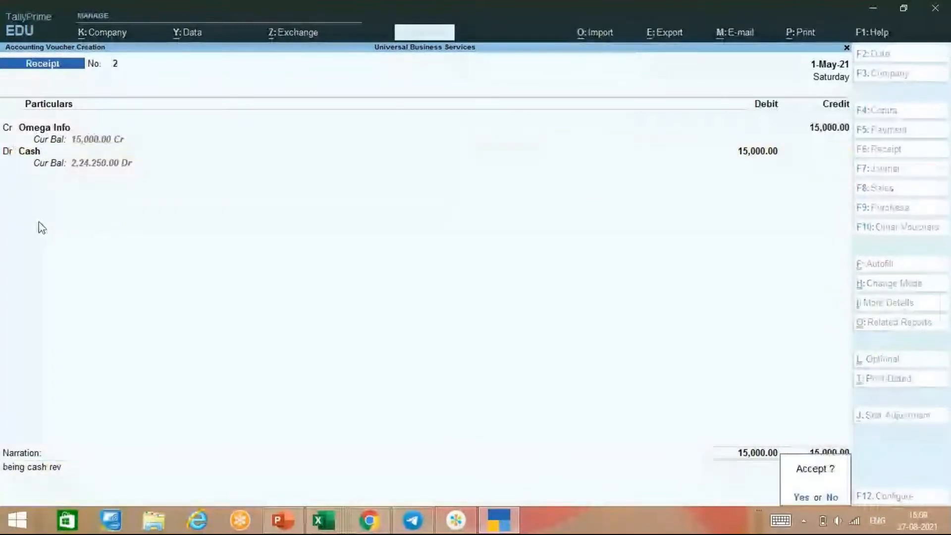
key(Return)
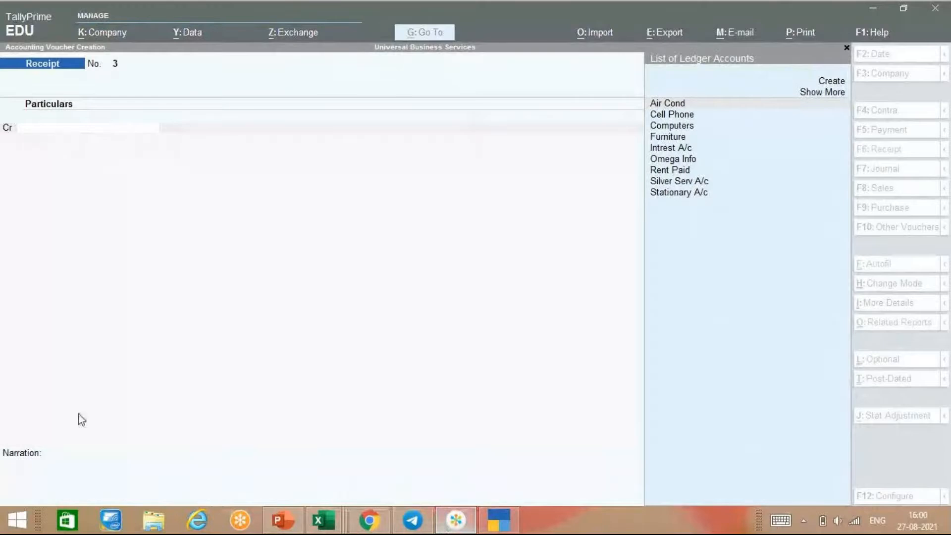
Review the Receipt voucher exercise slide in PowerPoint and return to the blank Receipt voucher in TallyPrime.
click(42, 346)
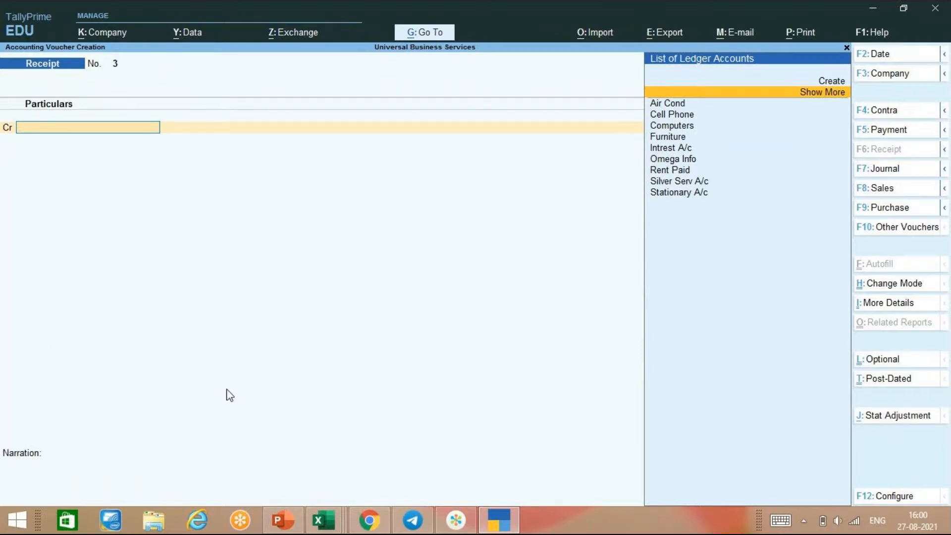
click(498, 520)
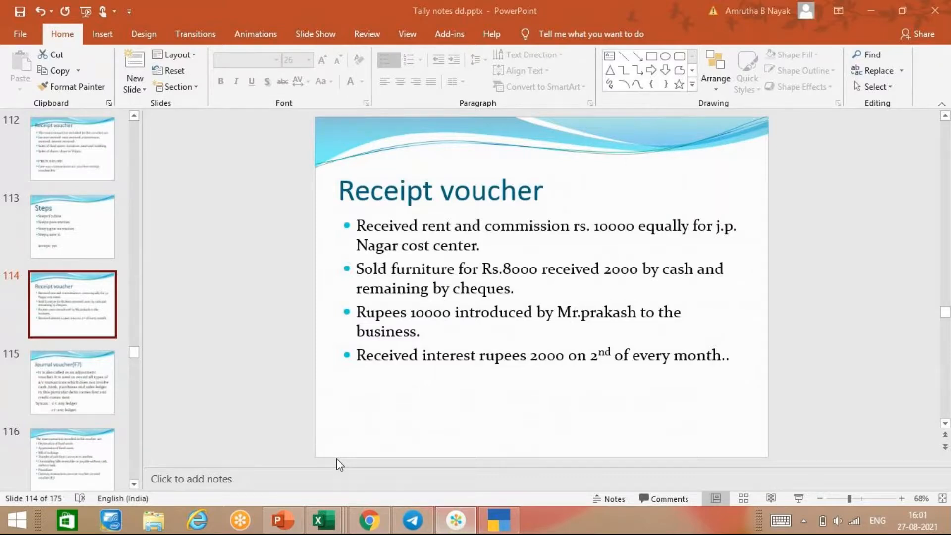
click(810, 284)
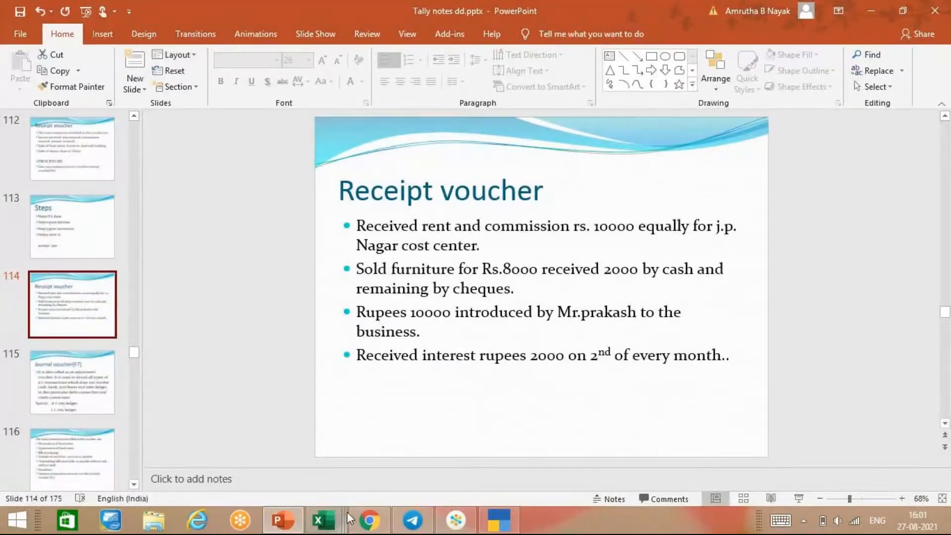
mouse_move(340, 519)
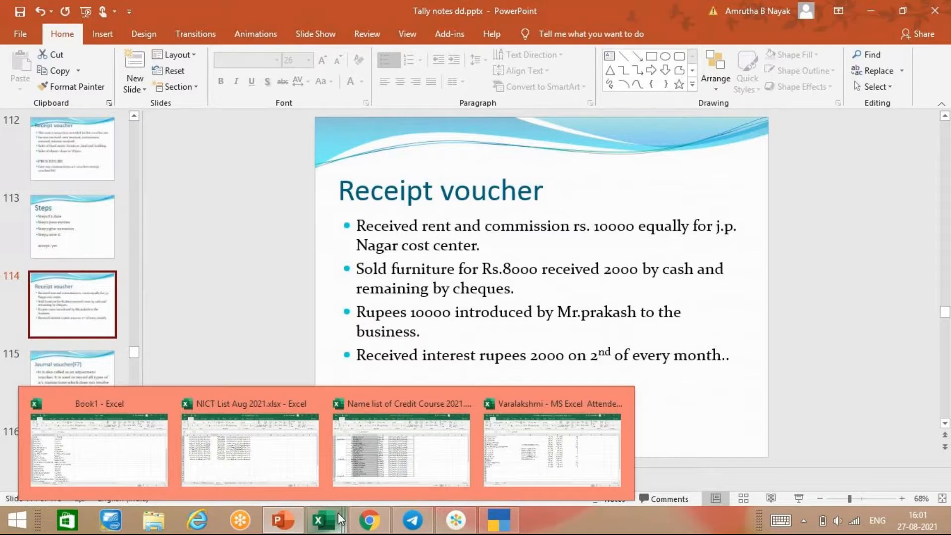
click(494, 483)
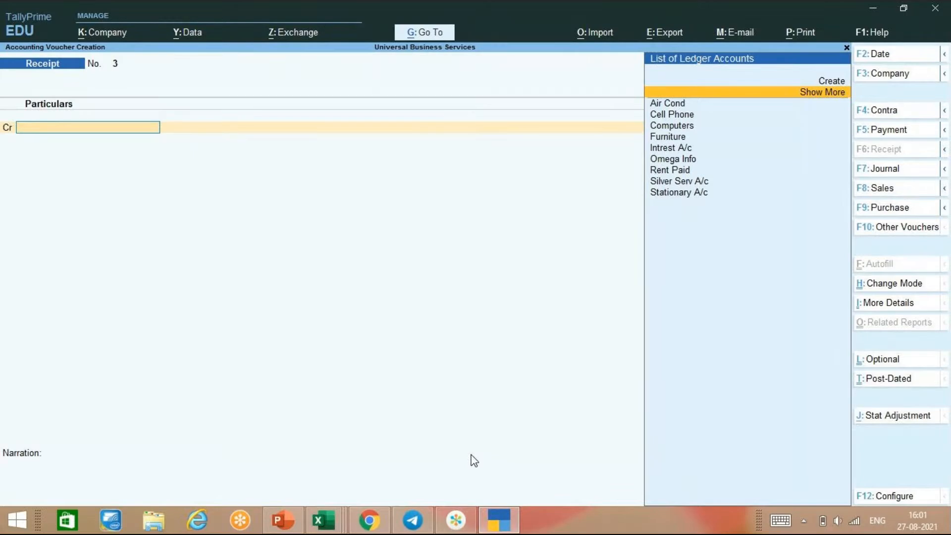
Quit the blank Receipt voucher without saving and open the Day Book of Universal Business Services.
key(Escape)
key(y)
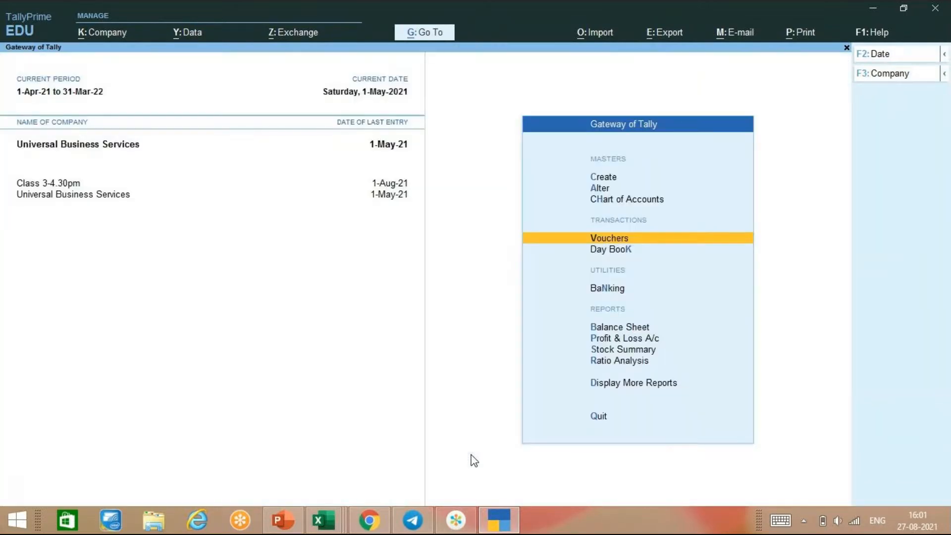
key(Down)
key(Return)
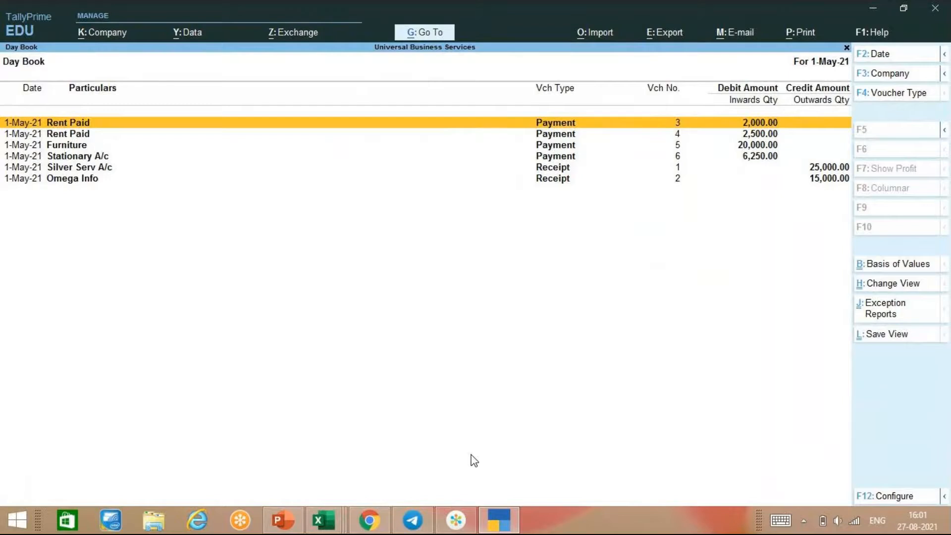
key(alt)
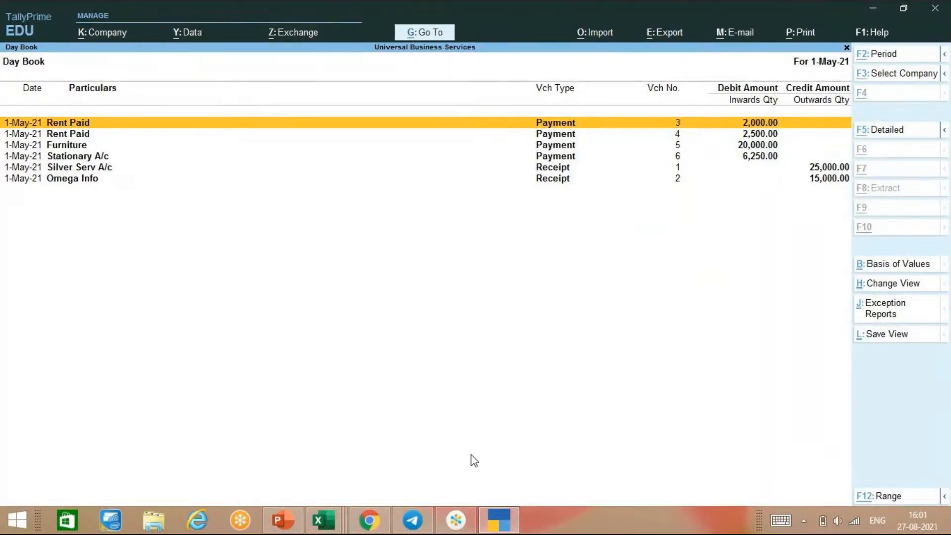
key(alt+F2)
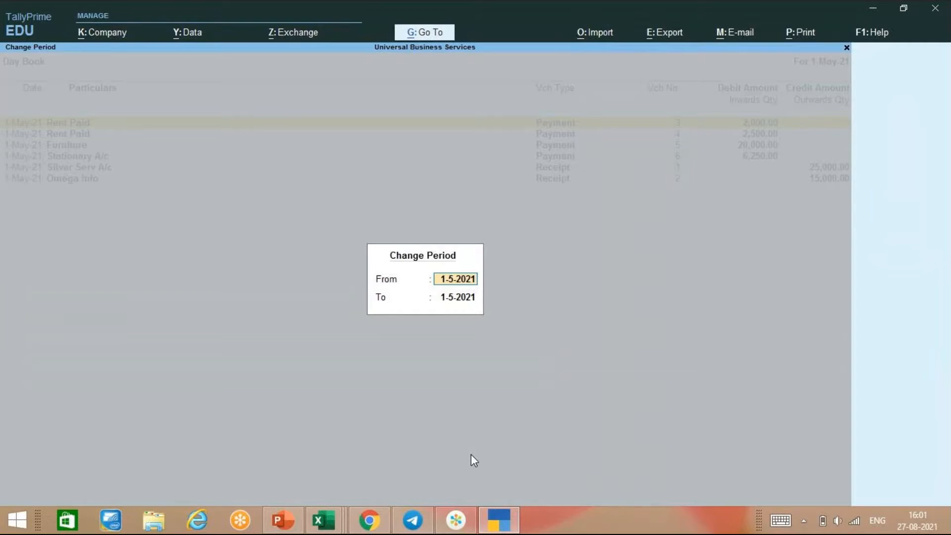
key(Return)
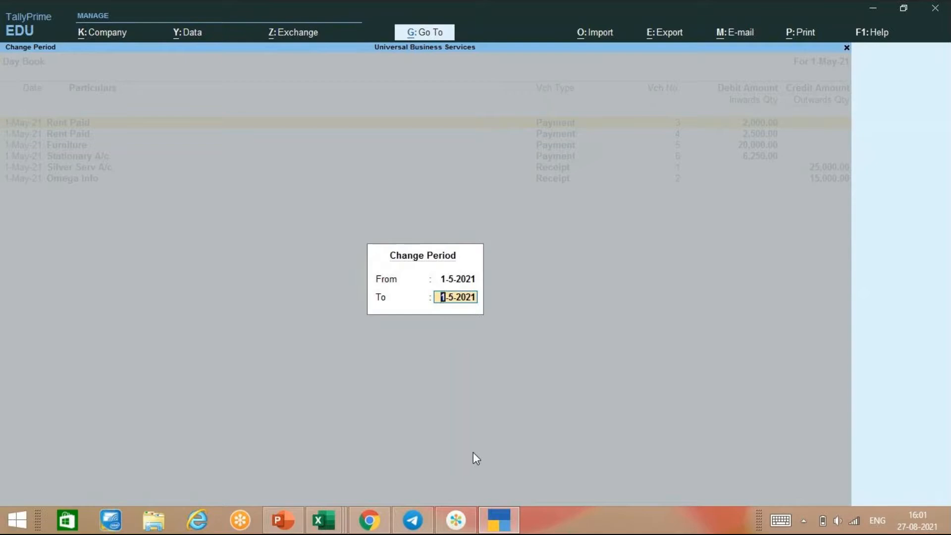
key(BackSpace)
key(Return)
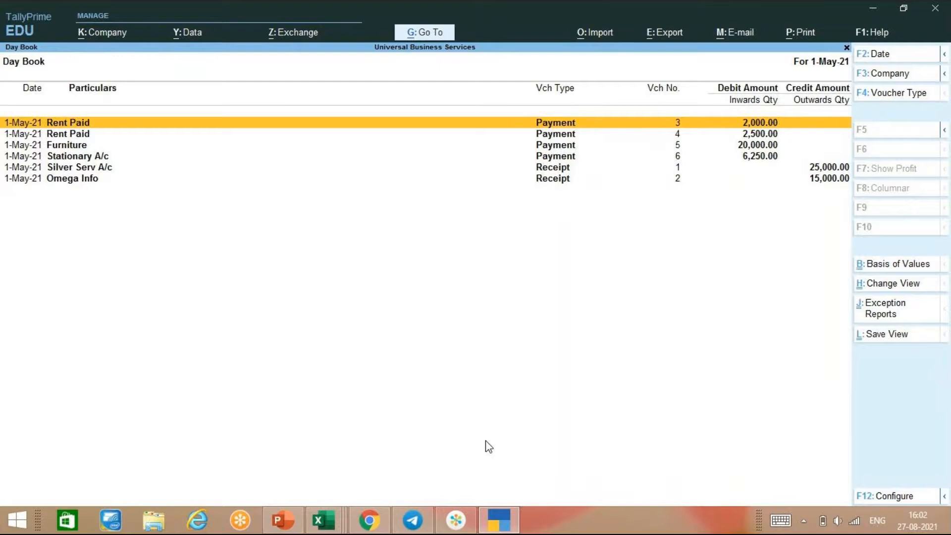
Set the Day Book period to run from 1-4-2021 to 1-May-21.
key(alt)
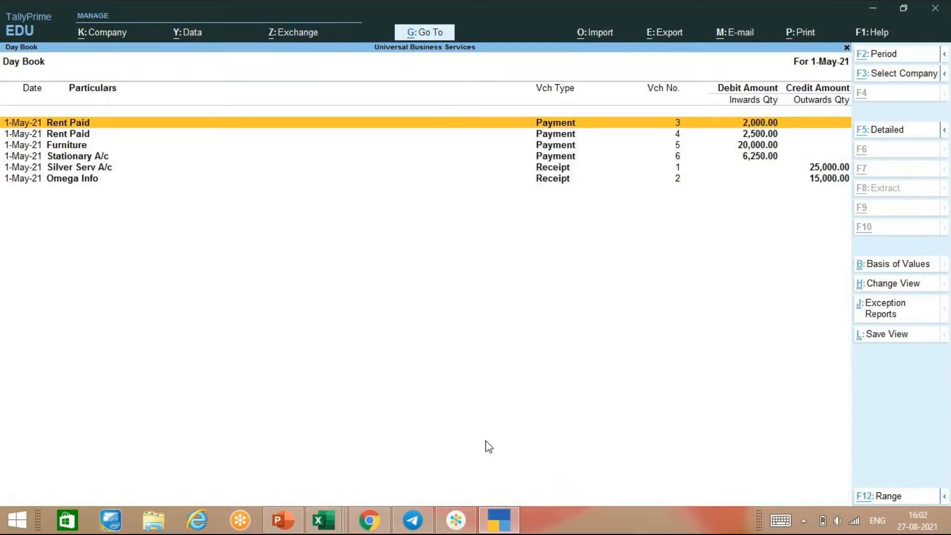
key(alt+F2)
text(1)
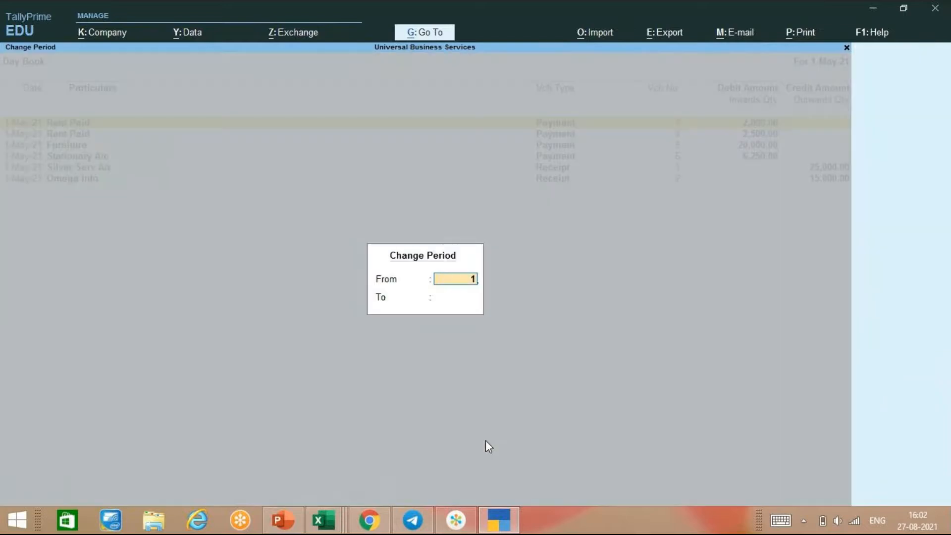
text(-4)
key(Return)
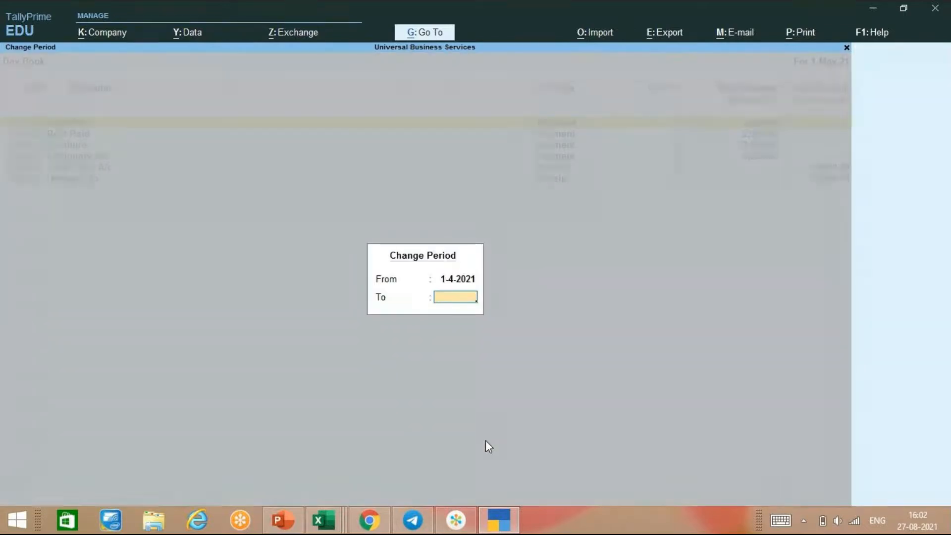
key(Return)
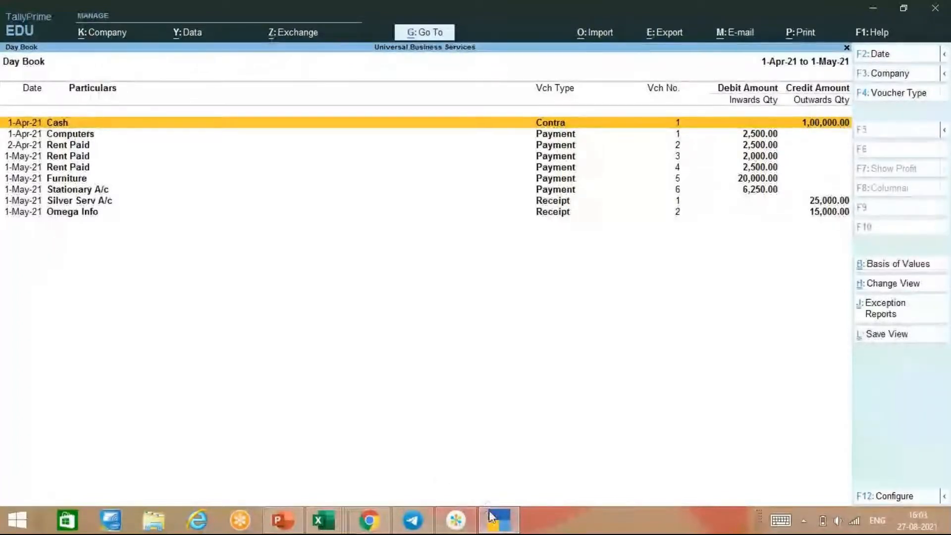
click(448, 529)
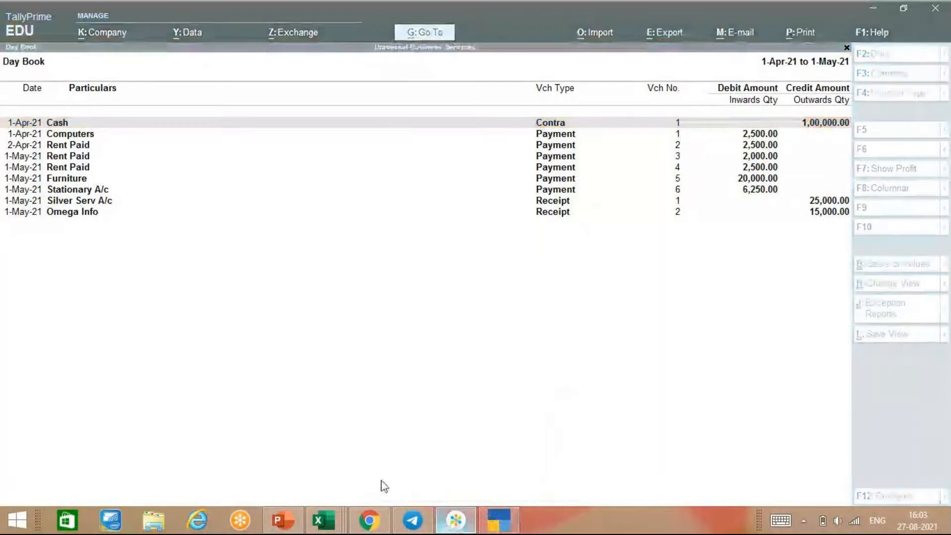